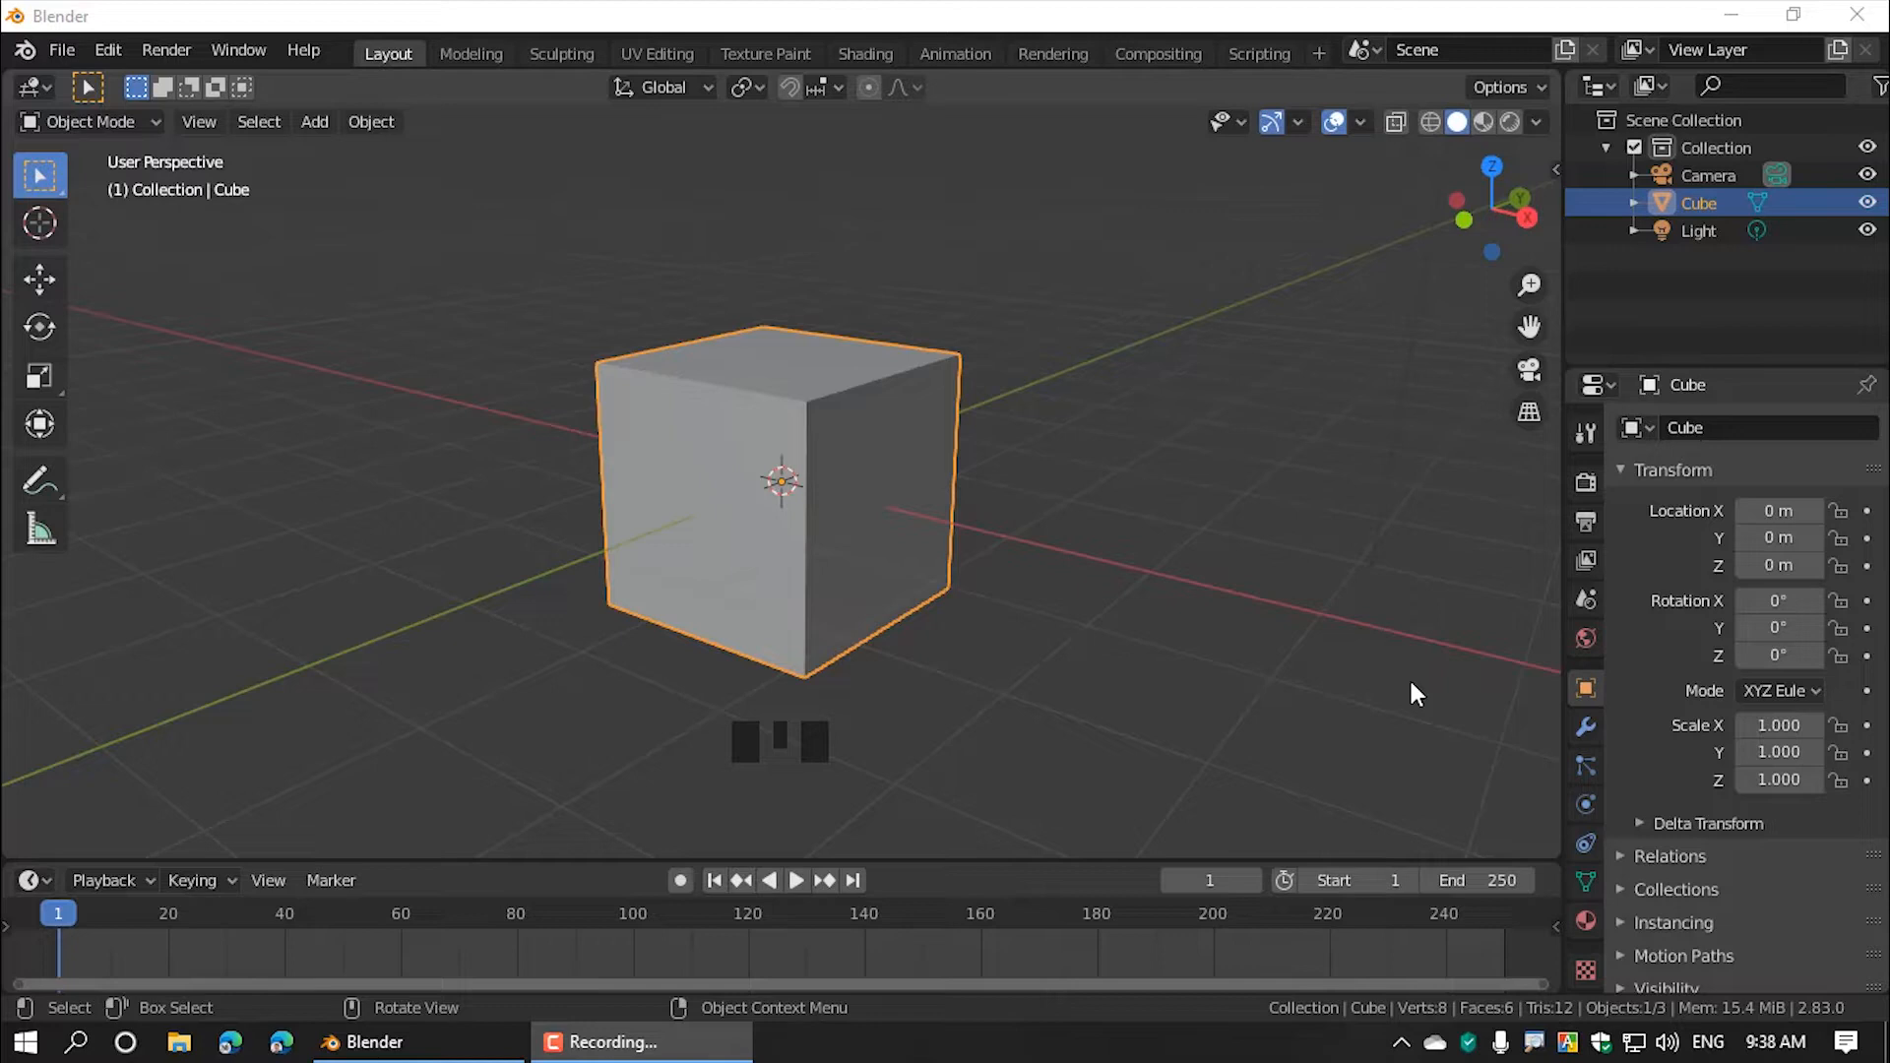
# Step: Examine the default cube from several perspective angles and in the front and right orthographic views
pyautogui.moveTo(1044, 434); pyautogui.dragTo(1002, 460, button='middle')
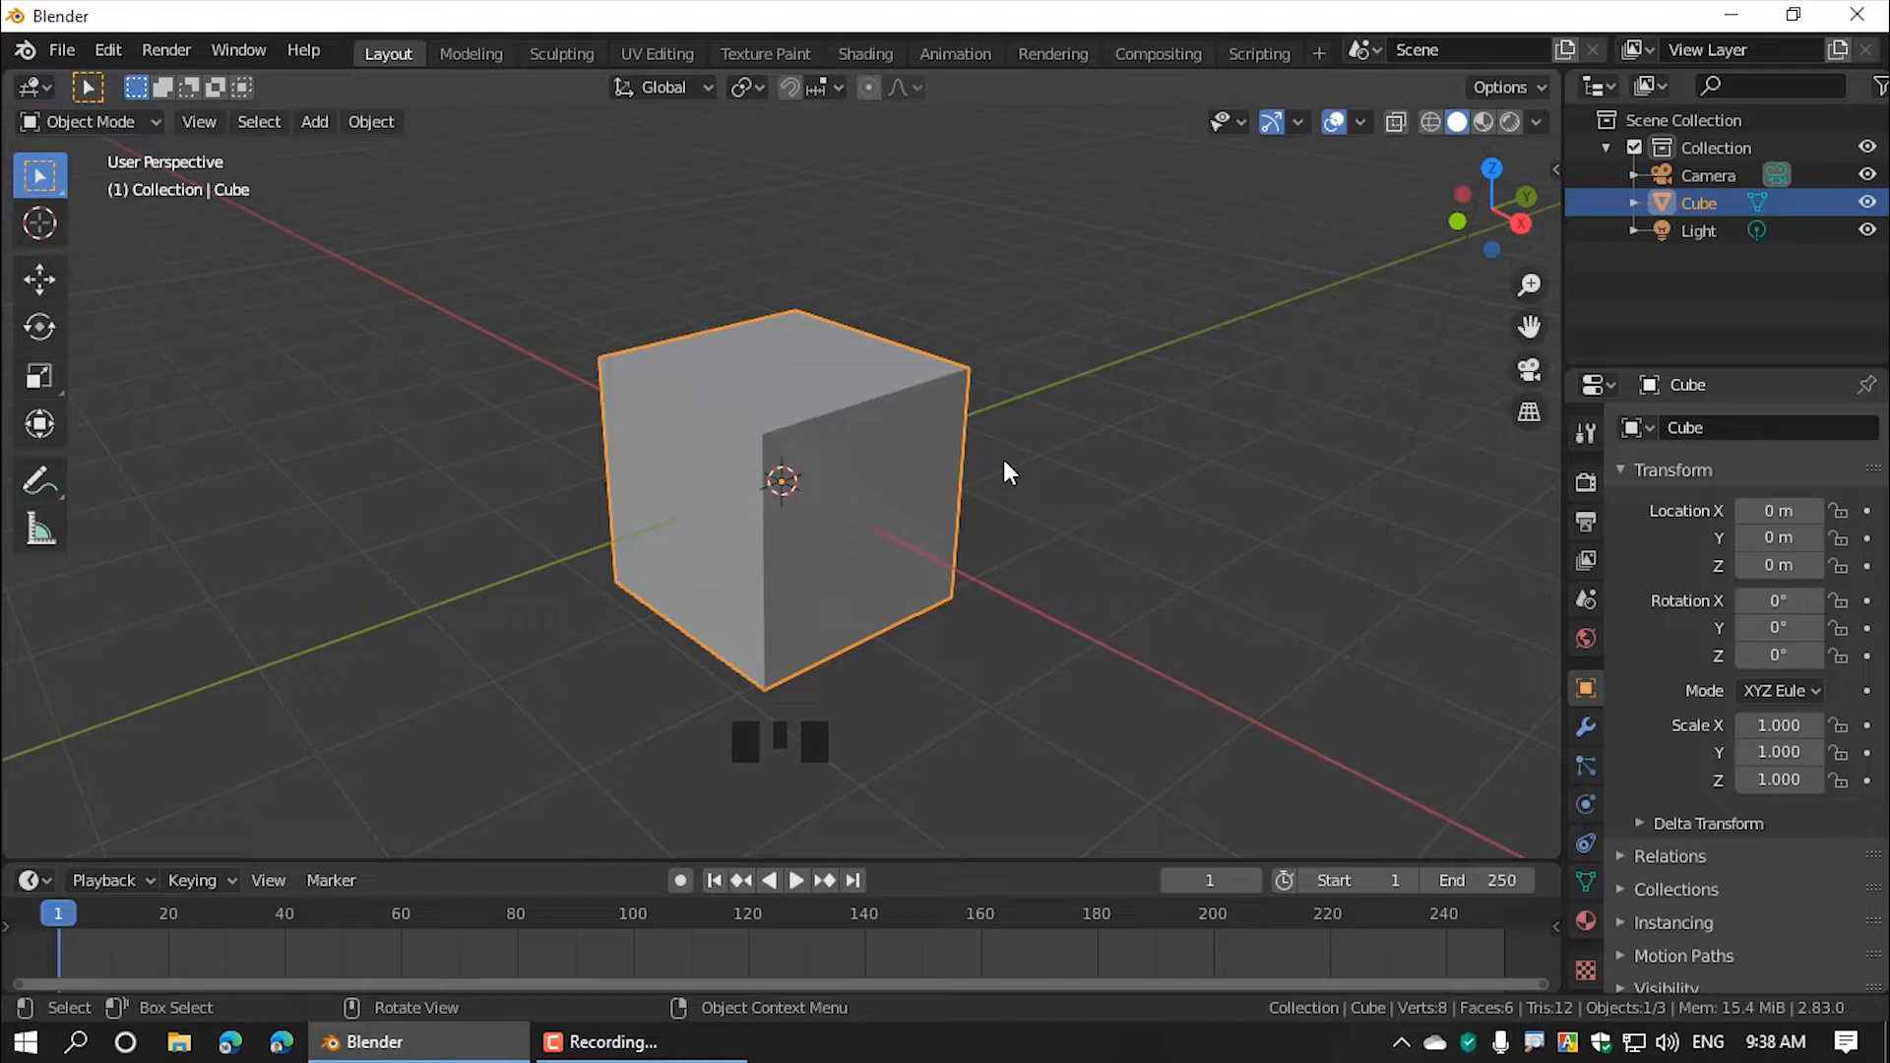
pyautogui.moveTo(1005, 462); pyautogui.dragTo(1132, 513, button='middle')
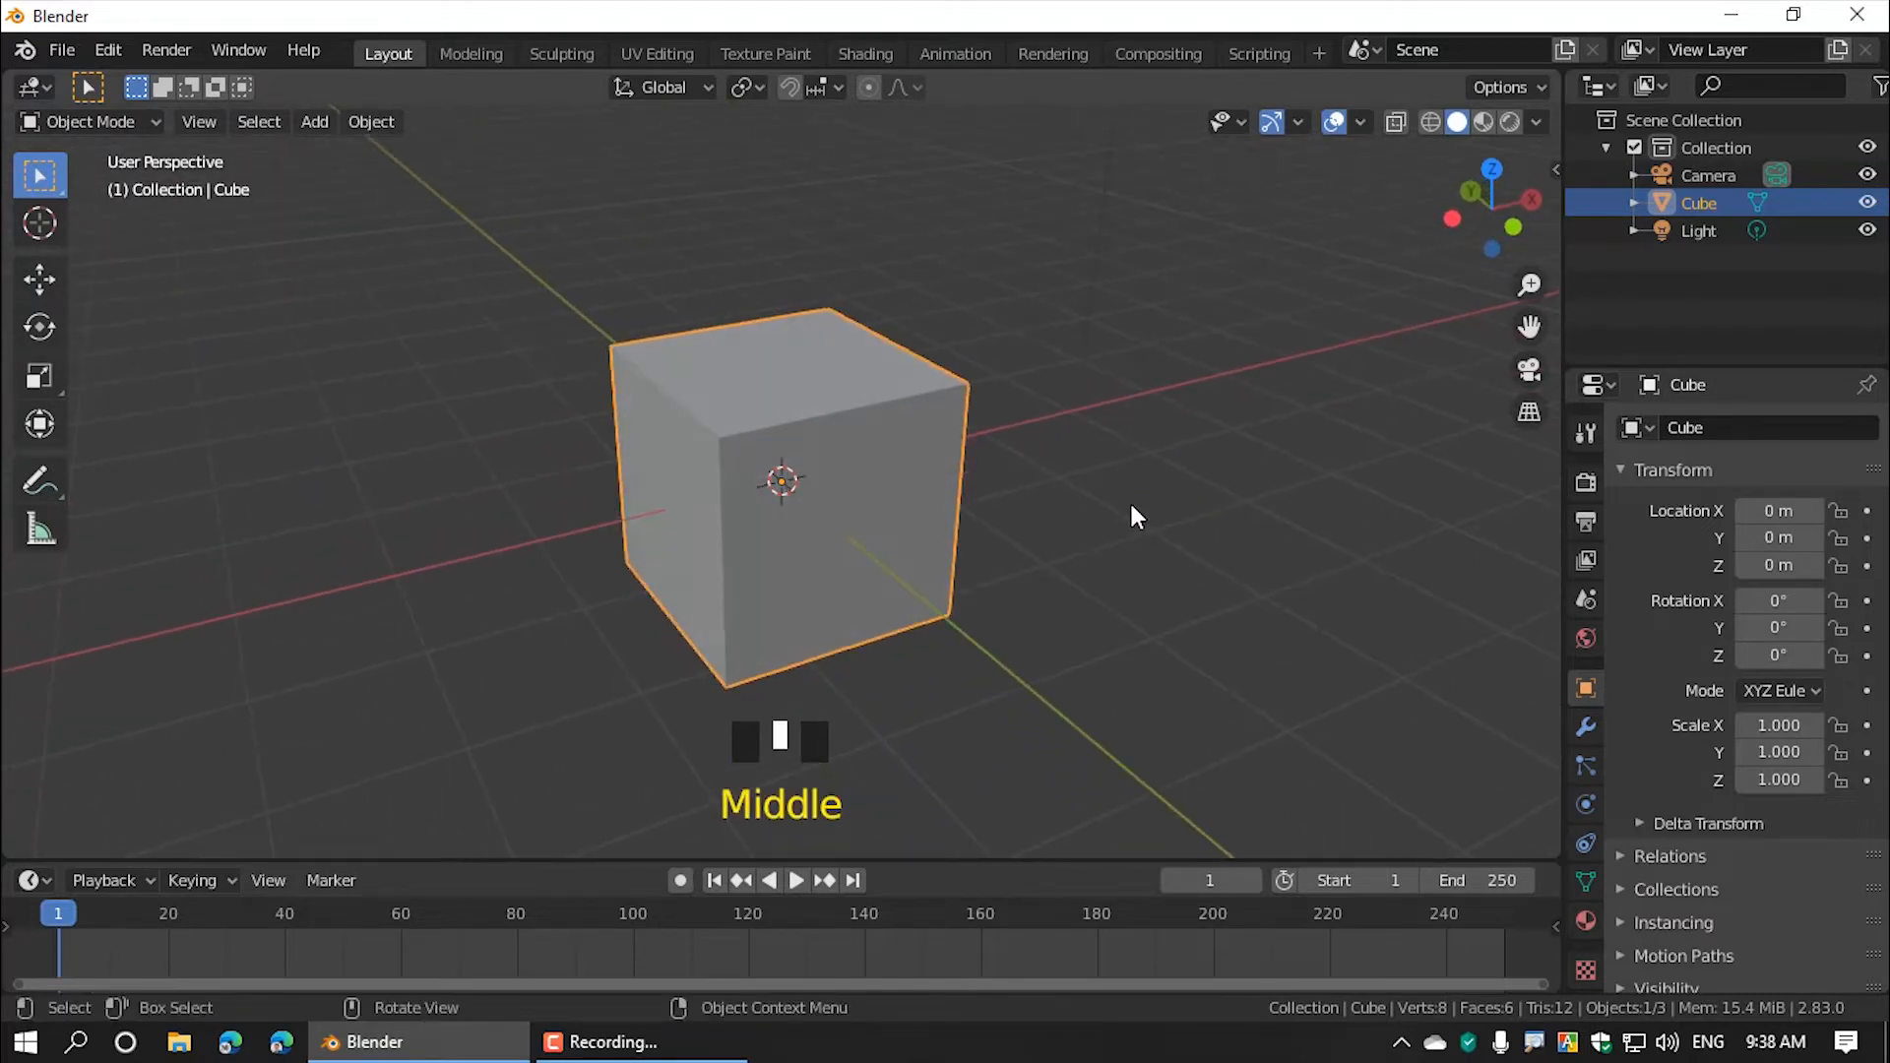
pyautogui.press('KP_1')
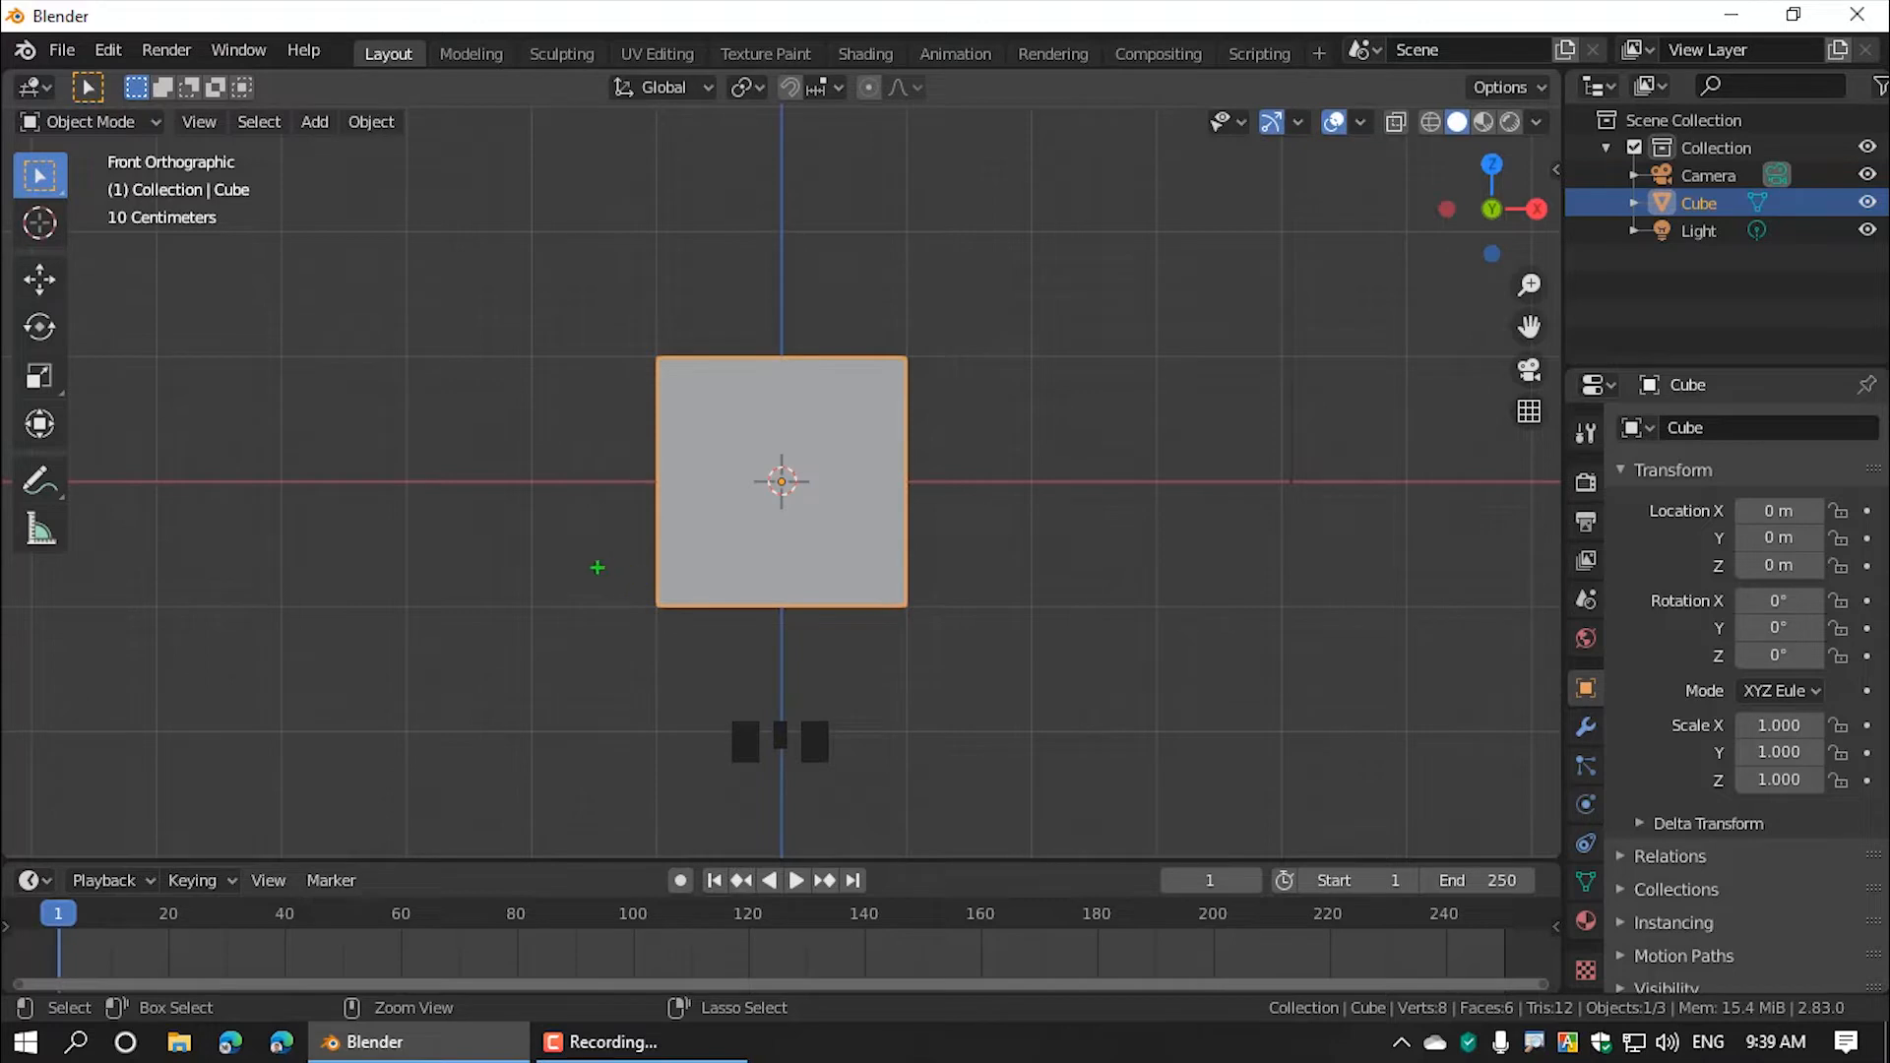
pyautogui.moveTo(117, 460); pyautogui.dragTo(1499, 506)
pyautogui.moveTo(762, 146)
pyautogui.mouseDown()
pyautogui.moveTo(781, 203)
pyautogui.moveTo(799, 816)
pyautogui.mouseUp()
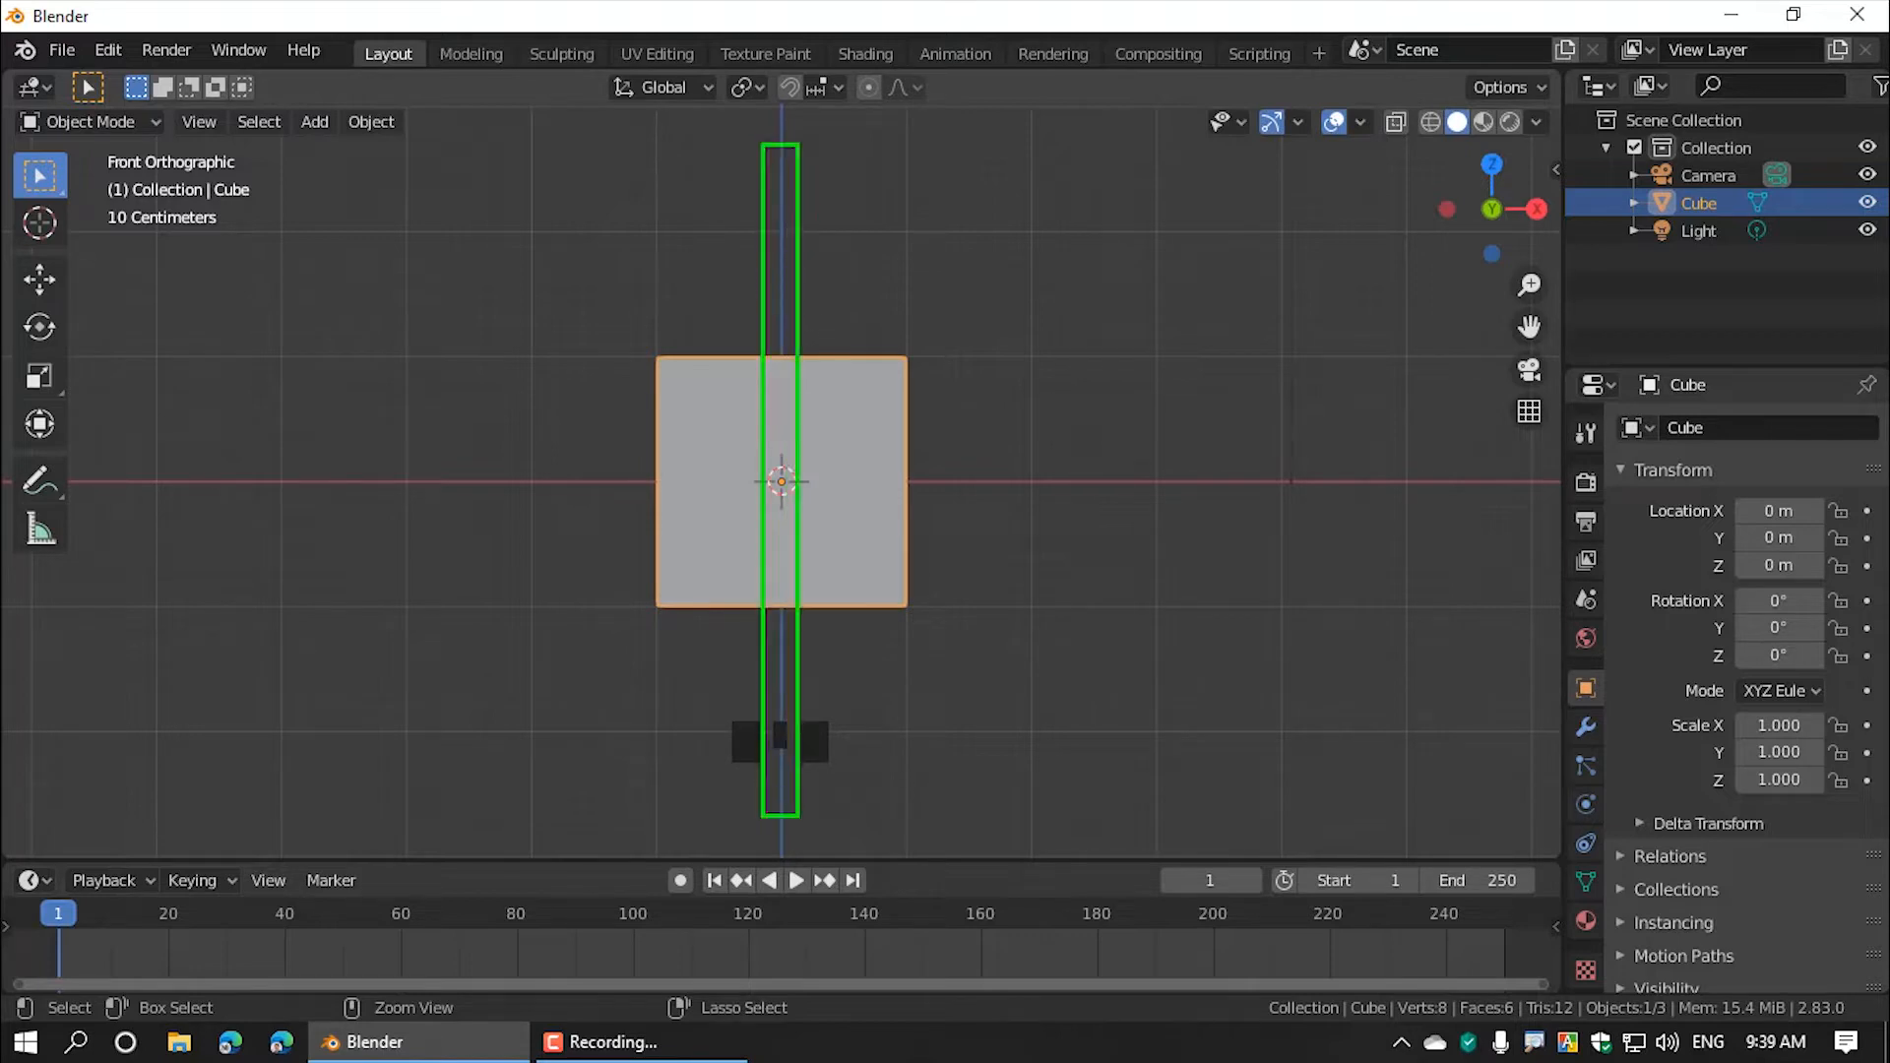
pyautogui.press('Escape')
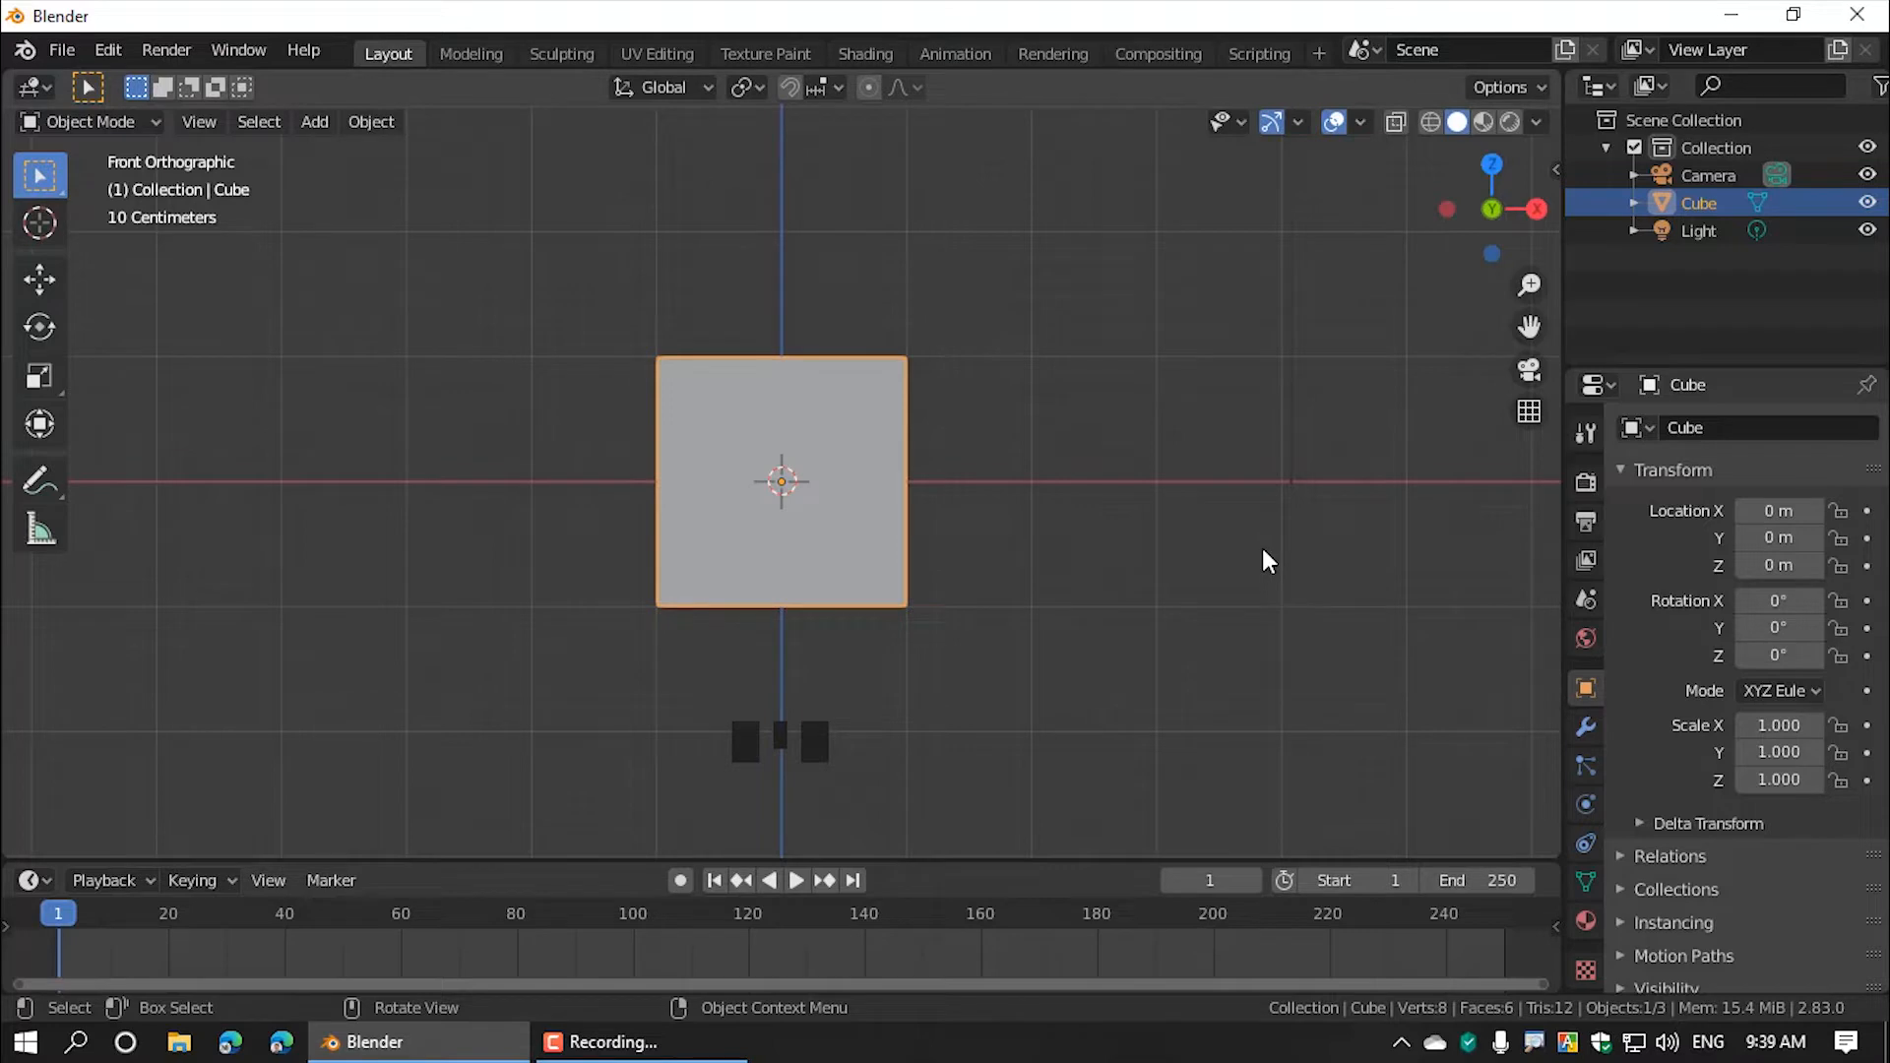
pyautogui.press('KP_3')
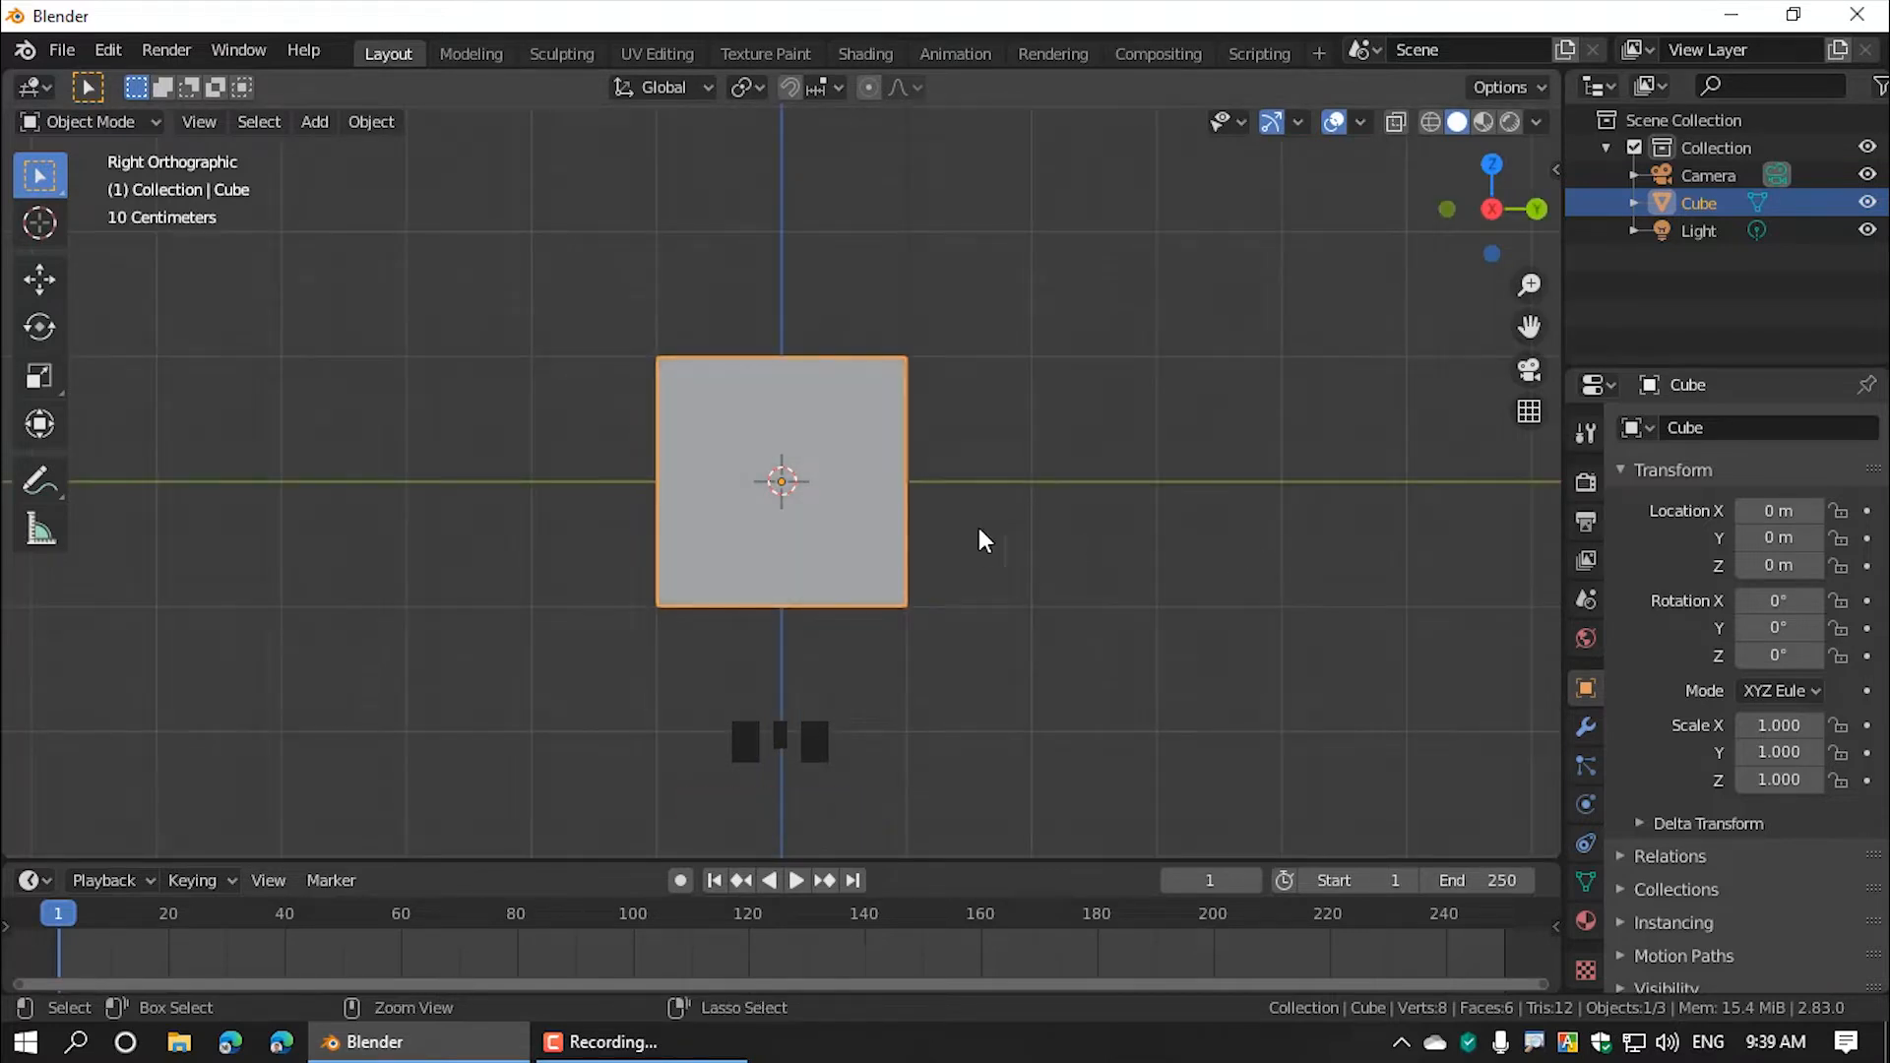
pyautogui.hotkey('ctrl', 'shift', 'x')
pyautogui.keyDown('ctrl'); pyautogui.moveTo(226, 449); pyautogui.dragTo(1487, 516); pyautogui.keyUp('ctrl')
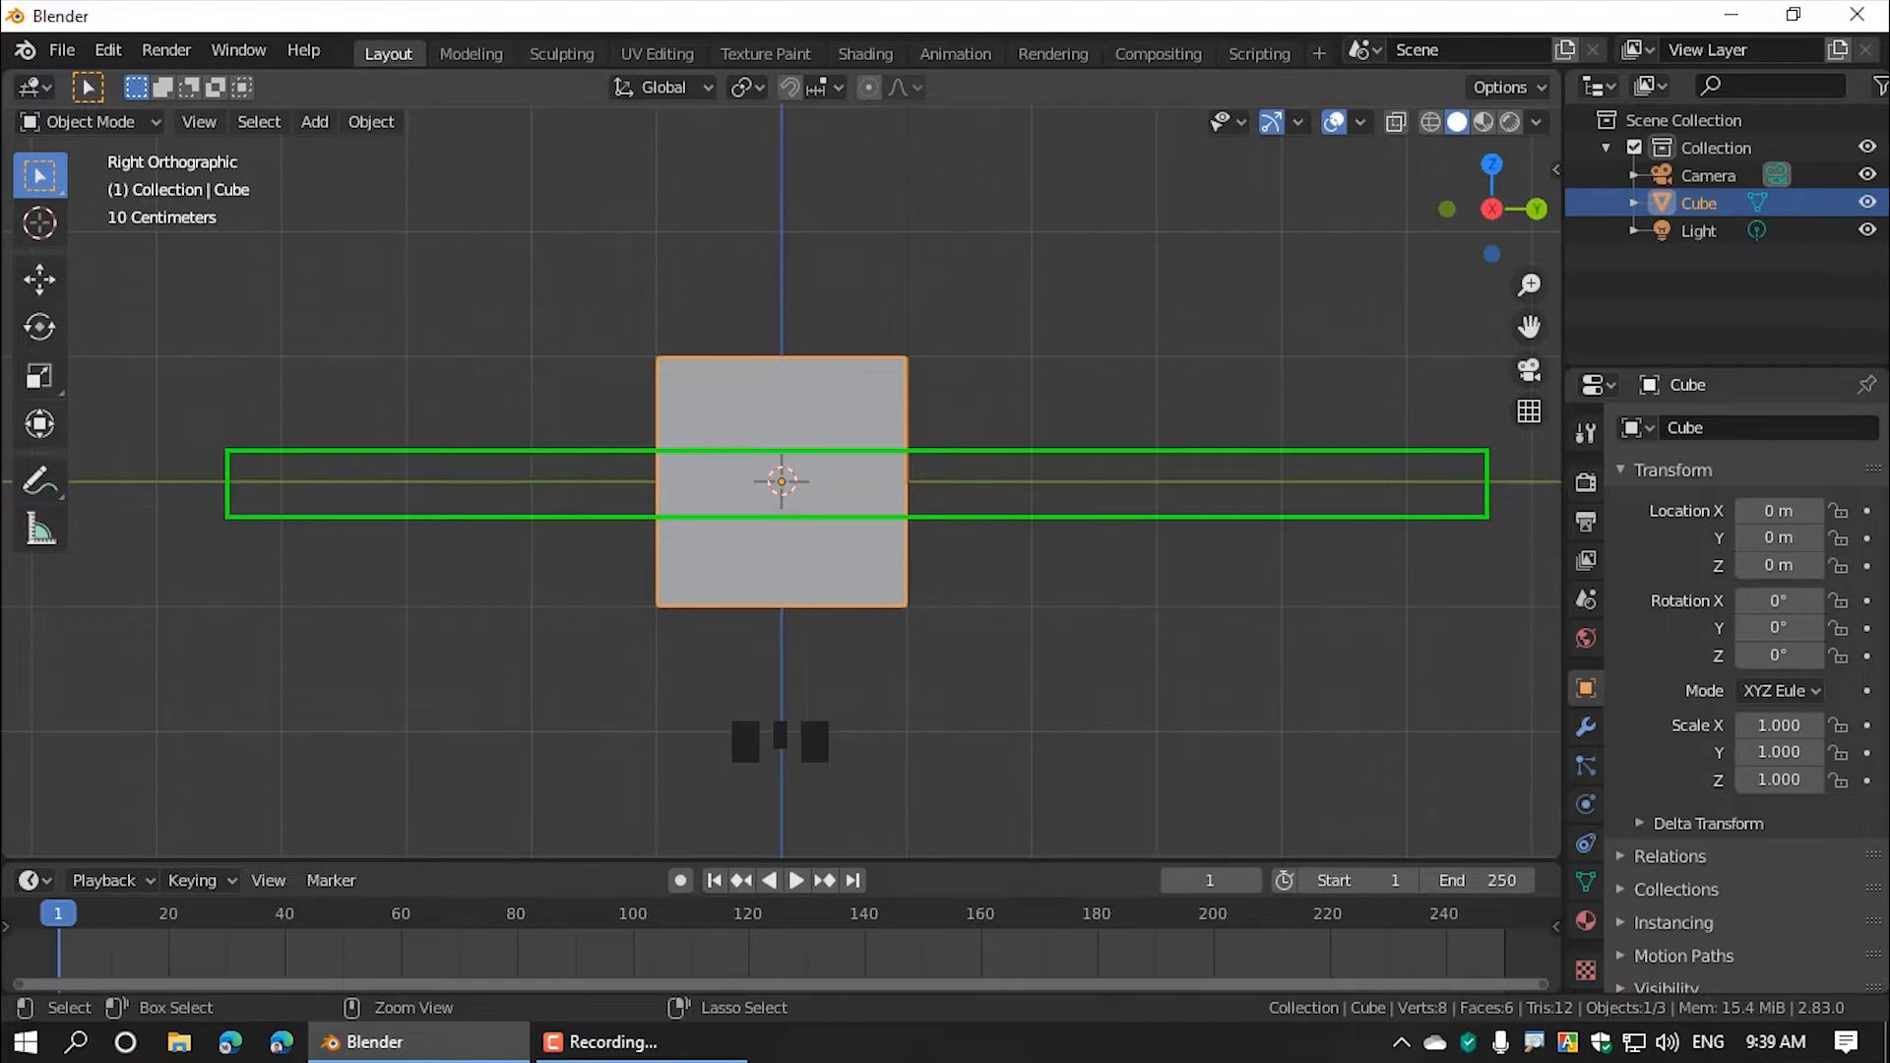
pyautogui.keyDown('ctrl'); pyautogui.moveTo(1487, 517); pyautogui.dragTo(1487, 517); pyautogui.keyUp('ctrl')
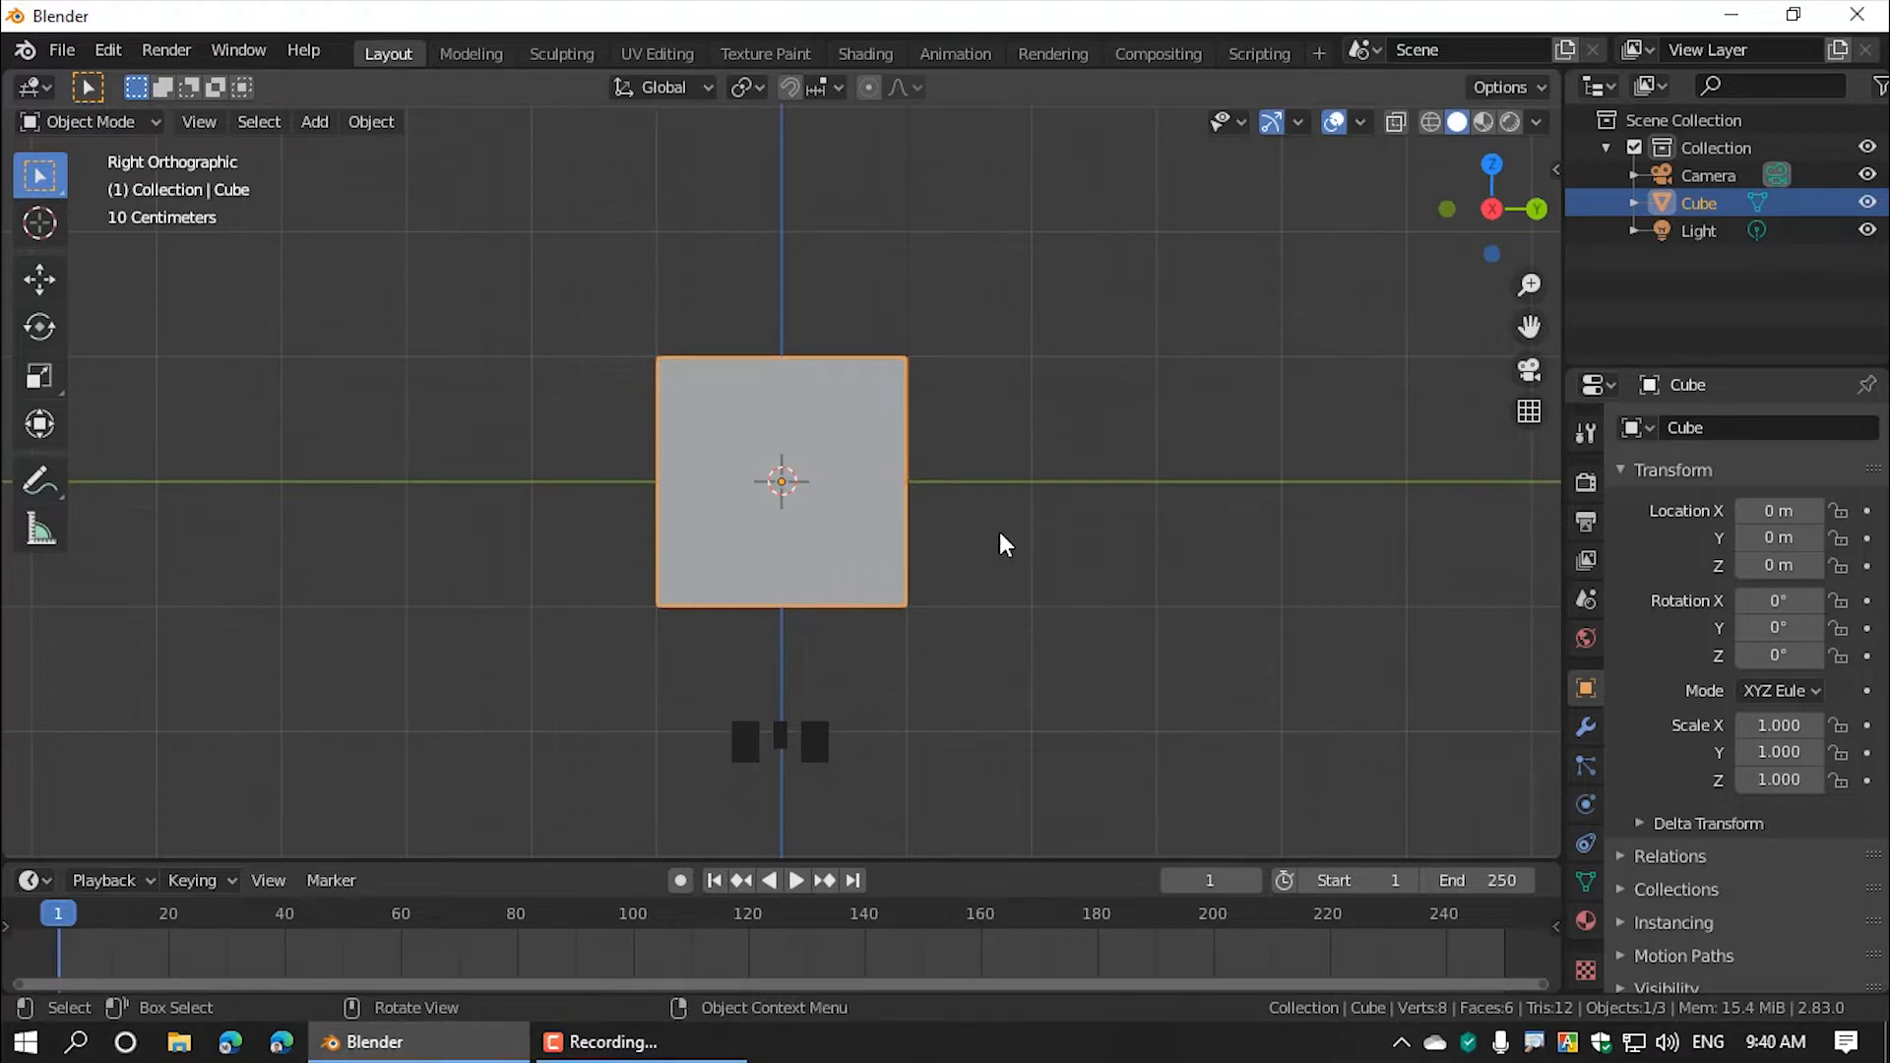
# Step: Examine the directions of the three world axes around the cube in an angled perspective view
pyautogui.moveTo(1088, 481); pyautogui.dragTo(960, 590, button='middle')
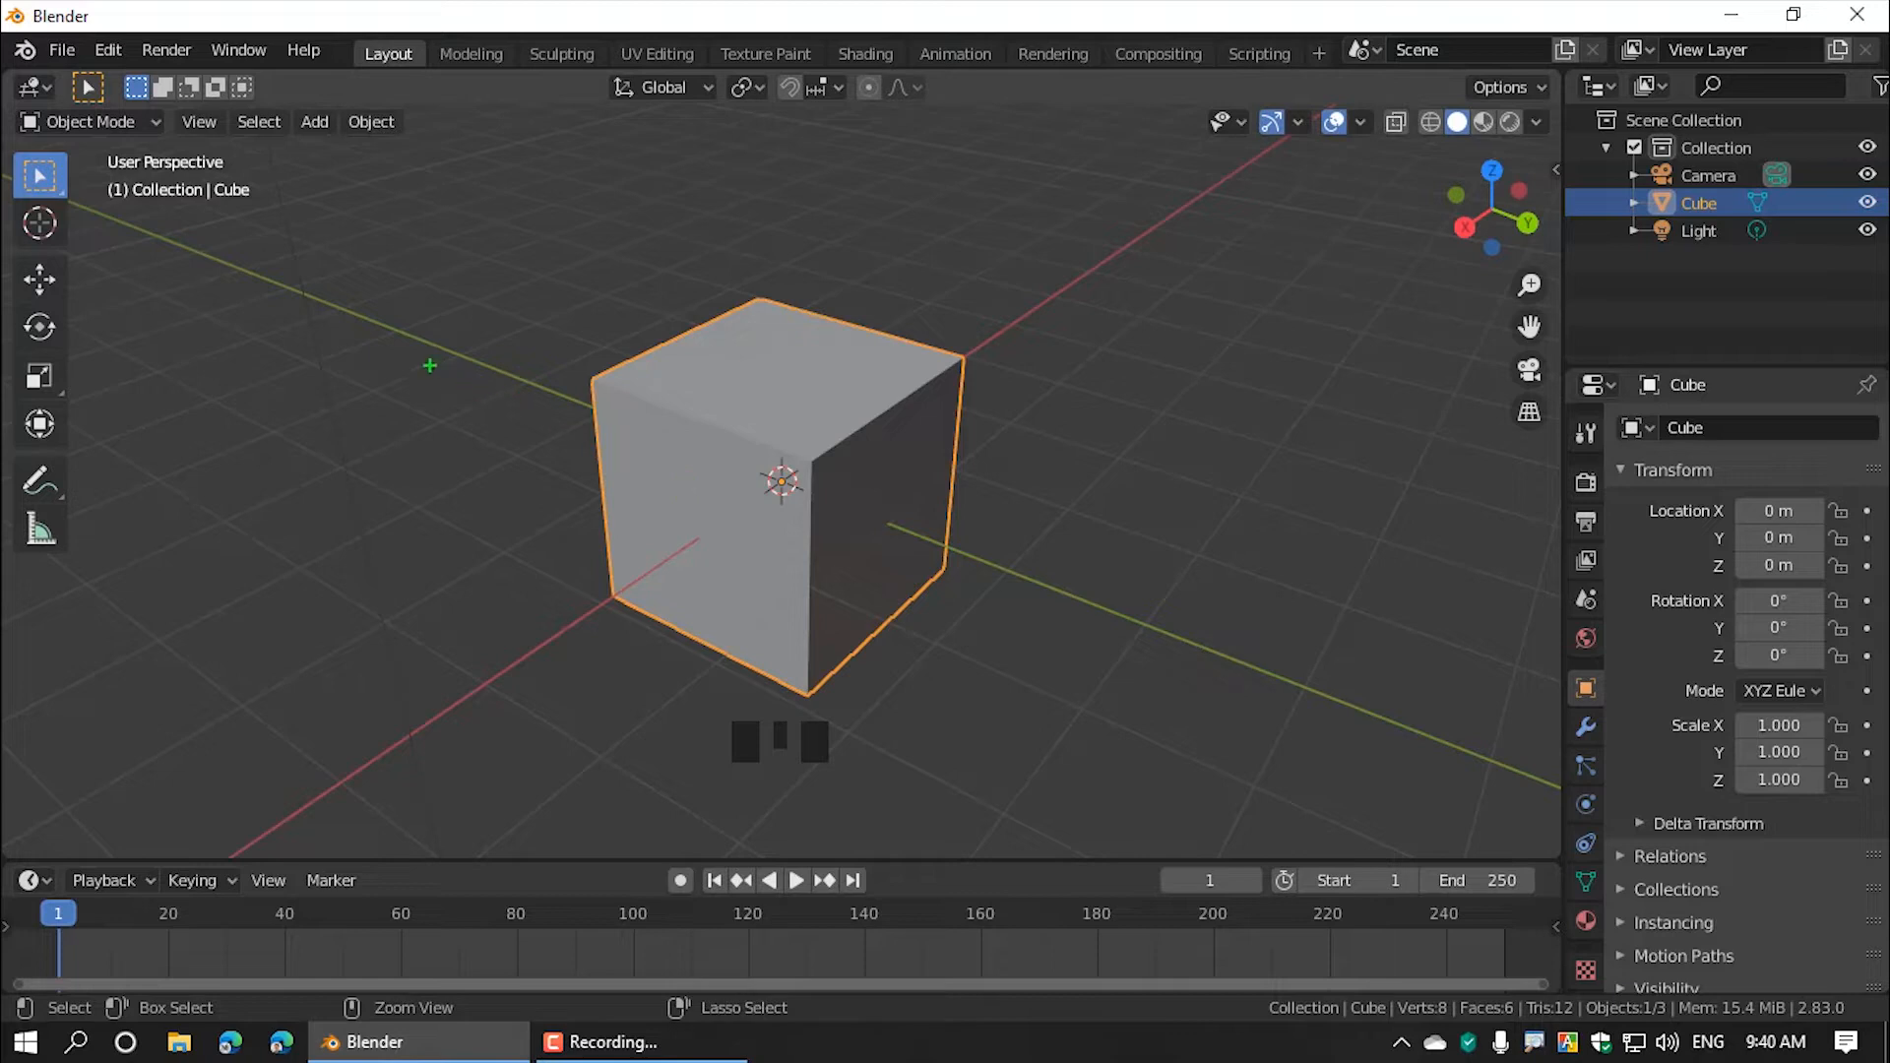
pyautogui.moveTo(373, 322)
pyautogui.mouseDown()
pyautogui.moveTo(1014, 539)
pyautogui.moveTo(1221, 651)
pyautogui.mouseUp()
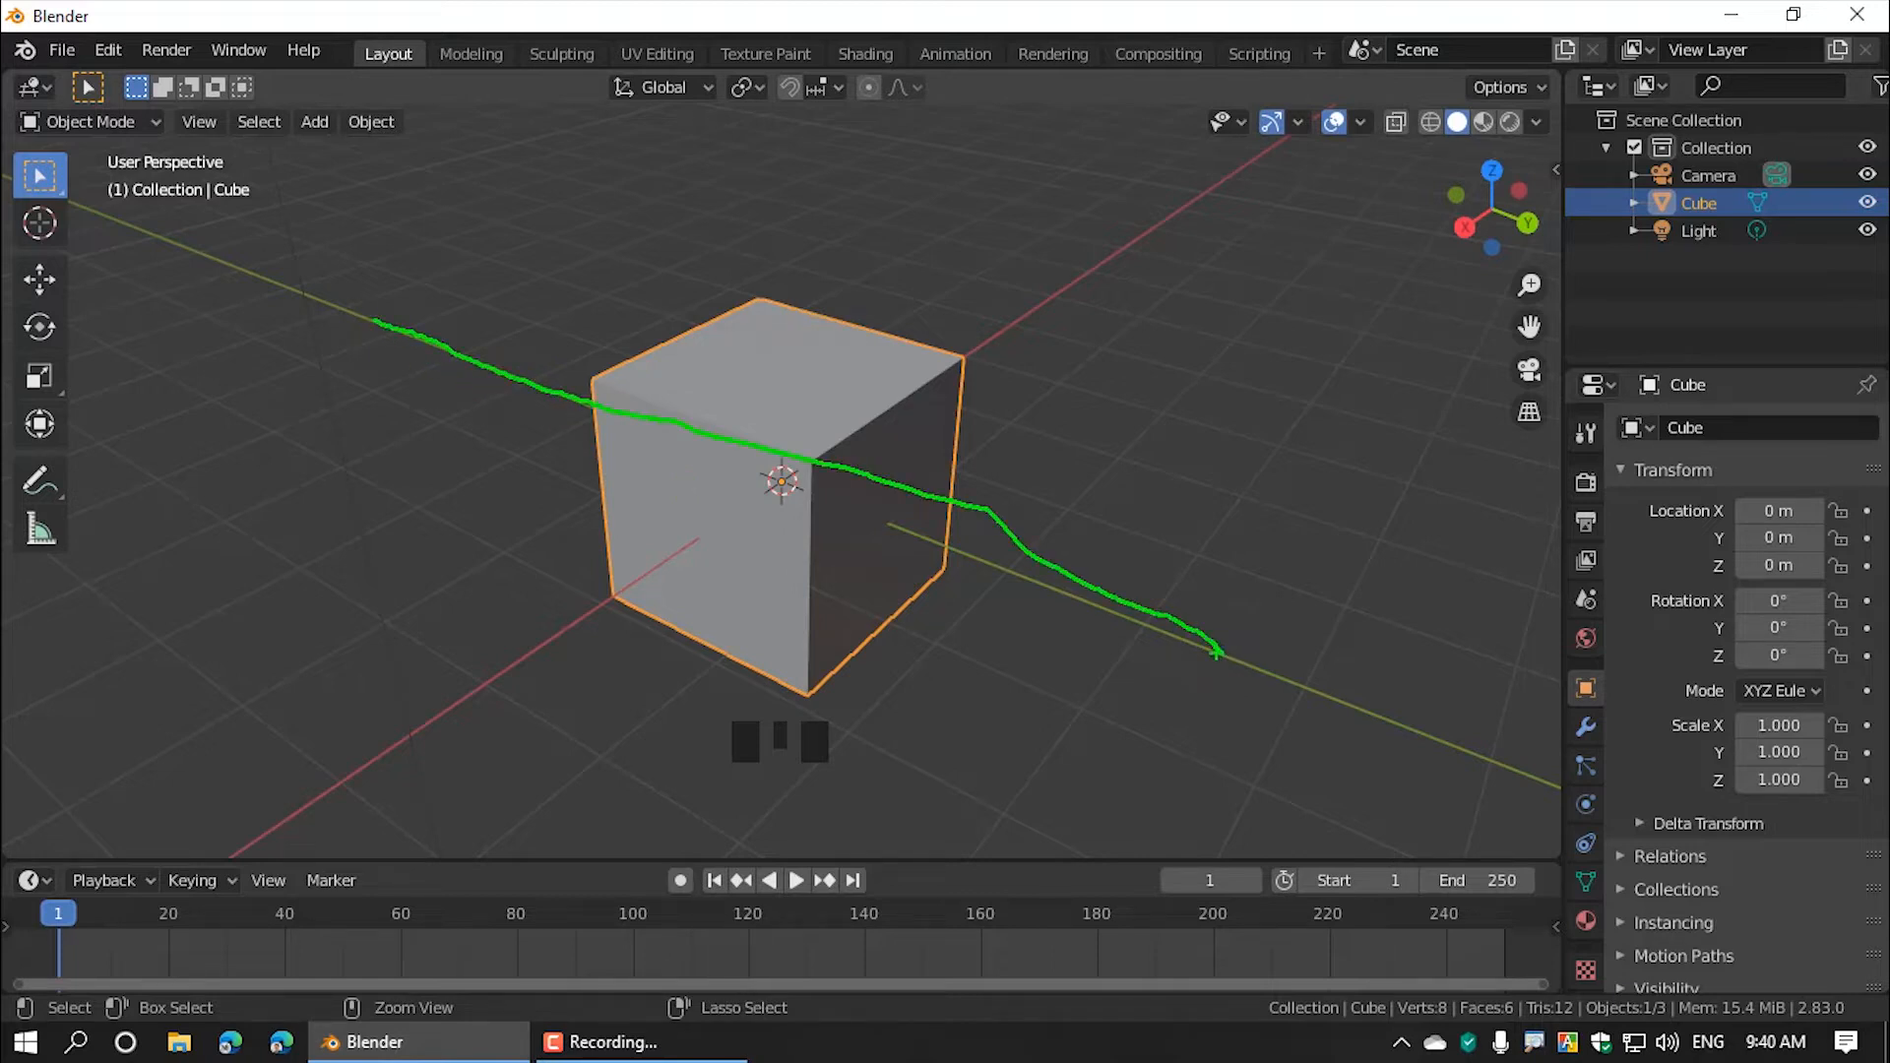
pyautogui.moveTo(410, 719); pyautogui.dragTo(1237, 231)
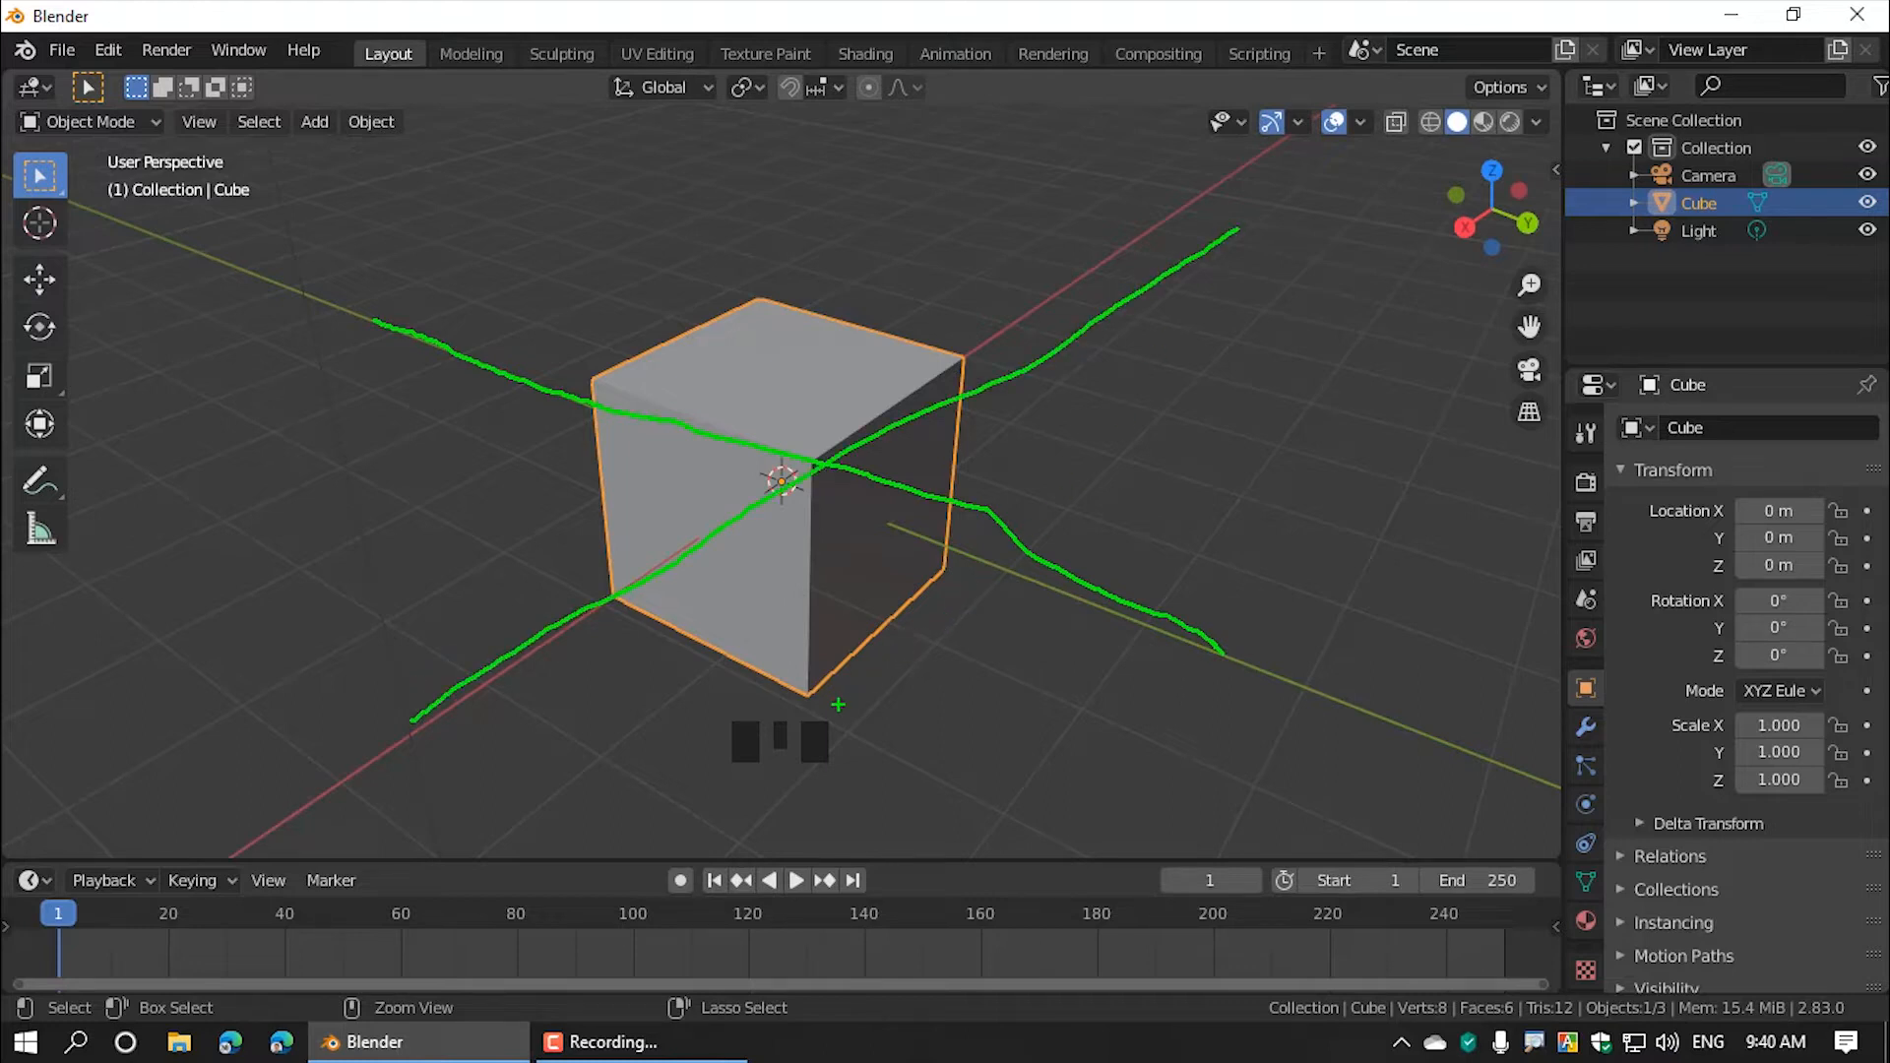
pyautogui.moveTo(829, 720); pyautogui.dragTo(837, 163)
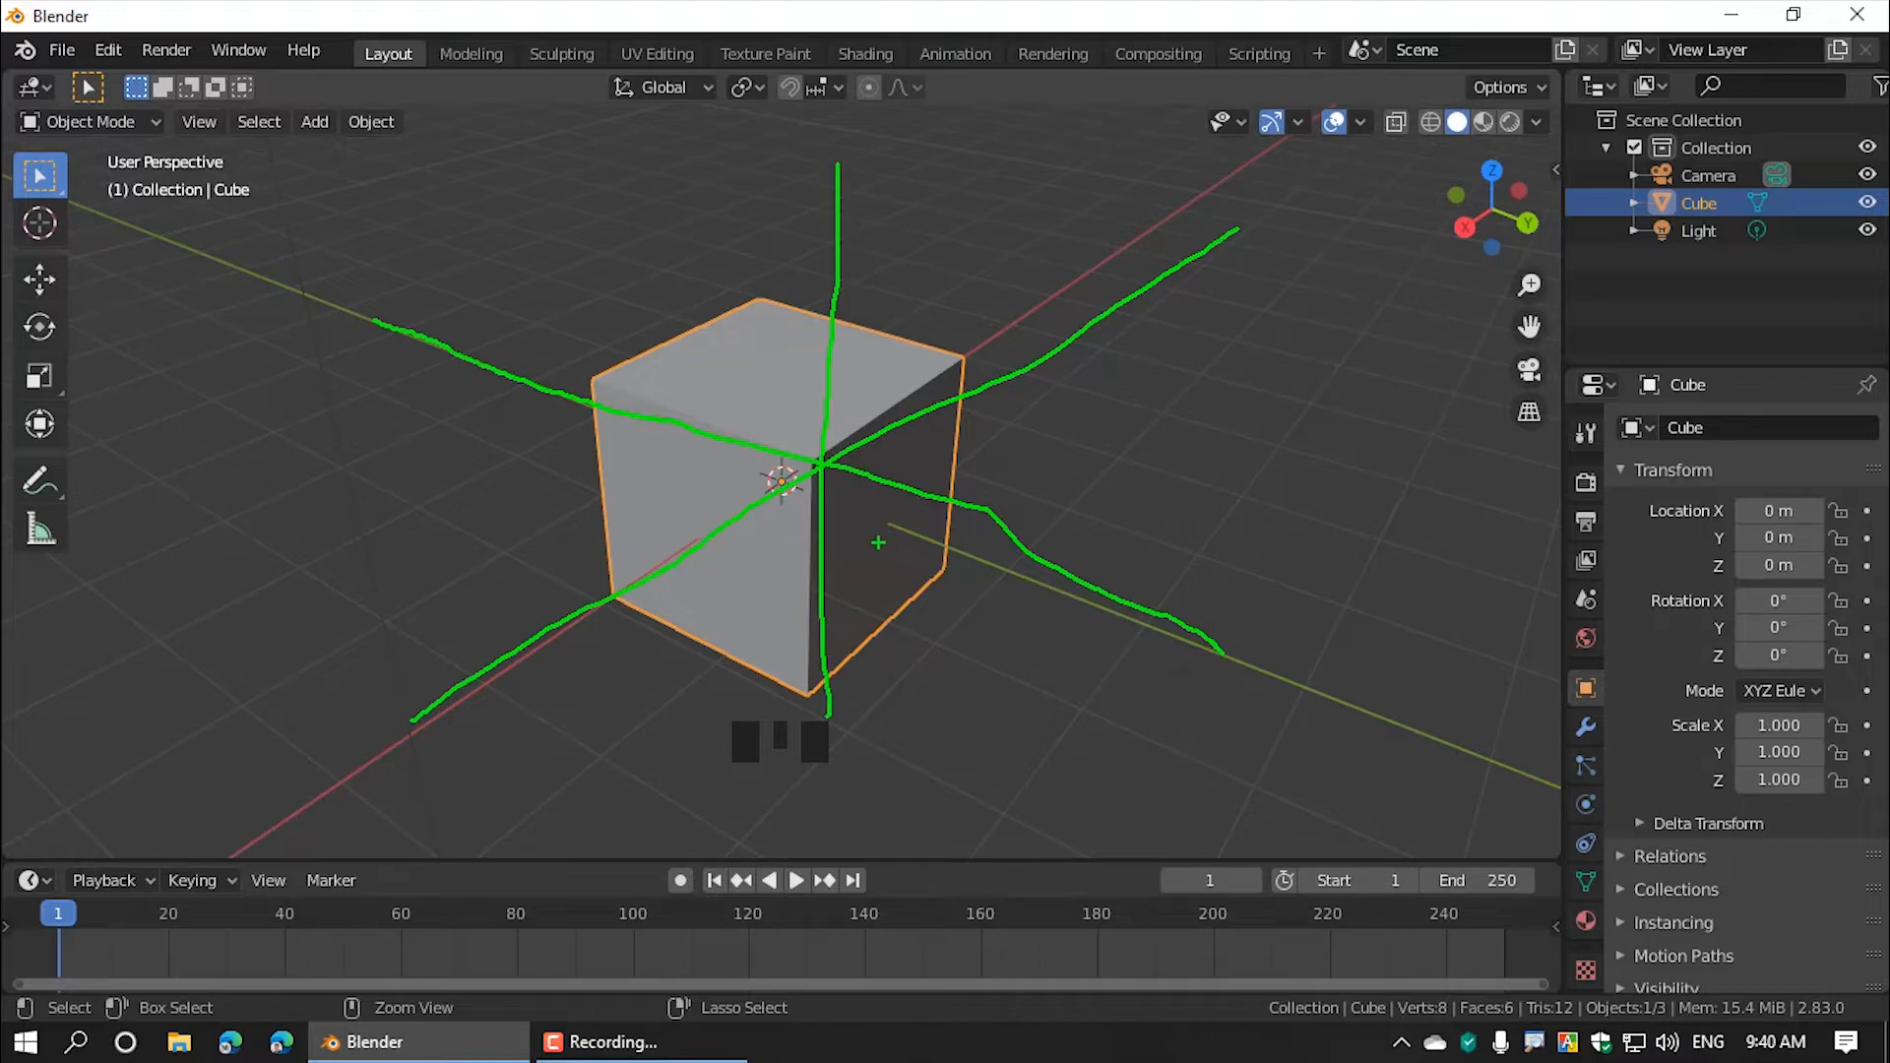
pyautogui.press('Escape')
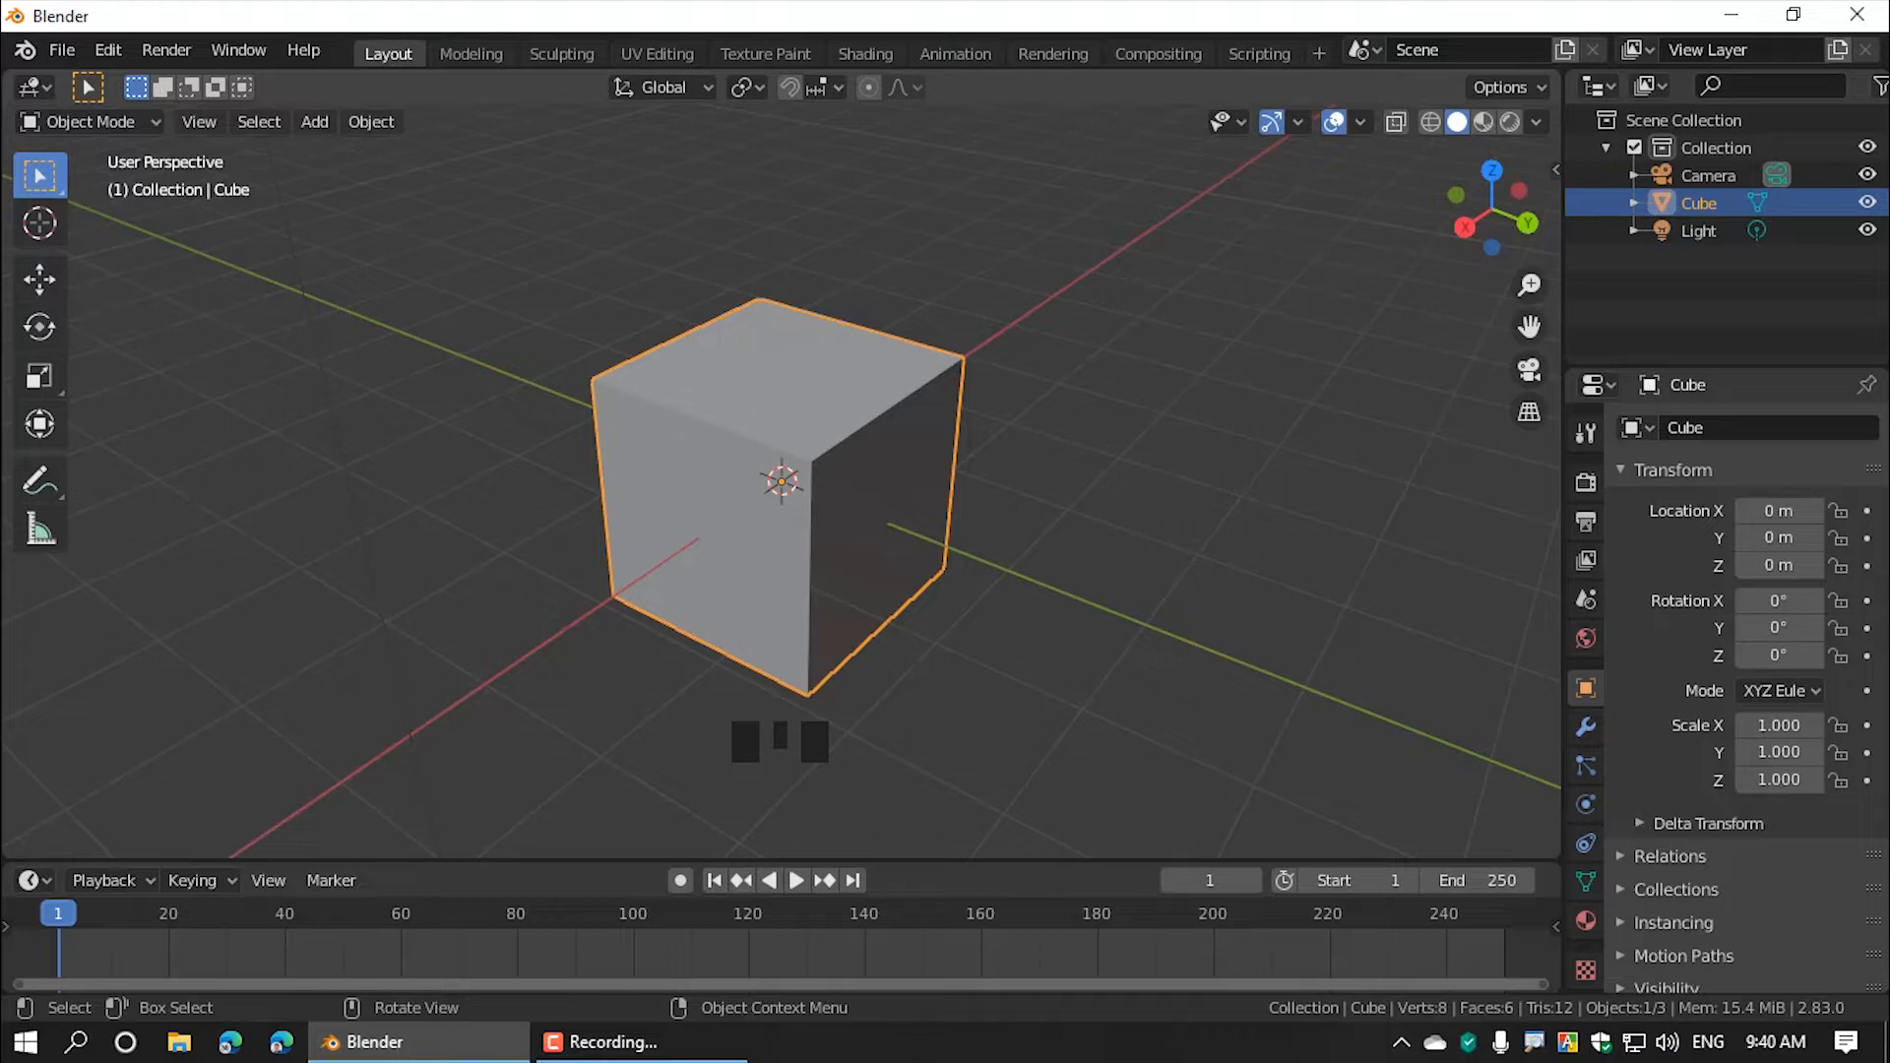
# Step: Examine the cube's origin point and the 3D cursor up close in the front orthographic view
pyautogui.press('KP_1')
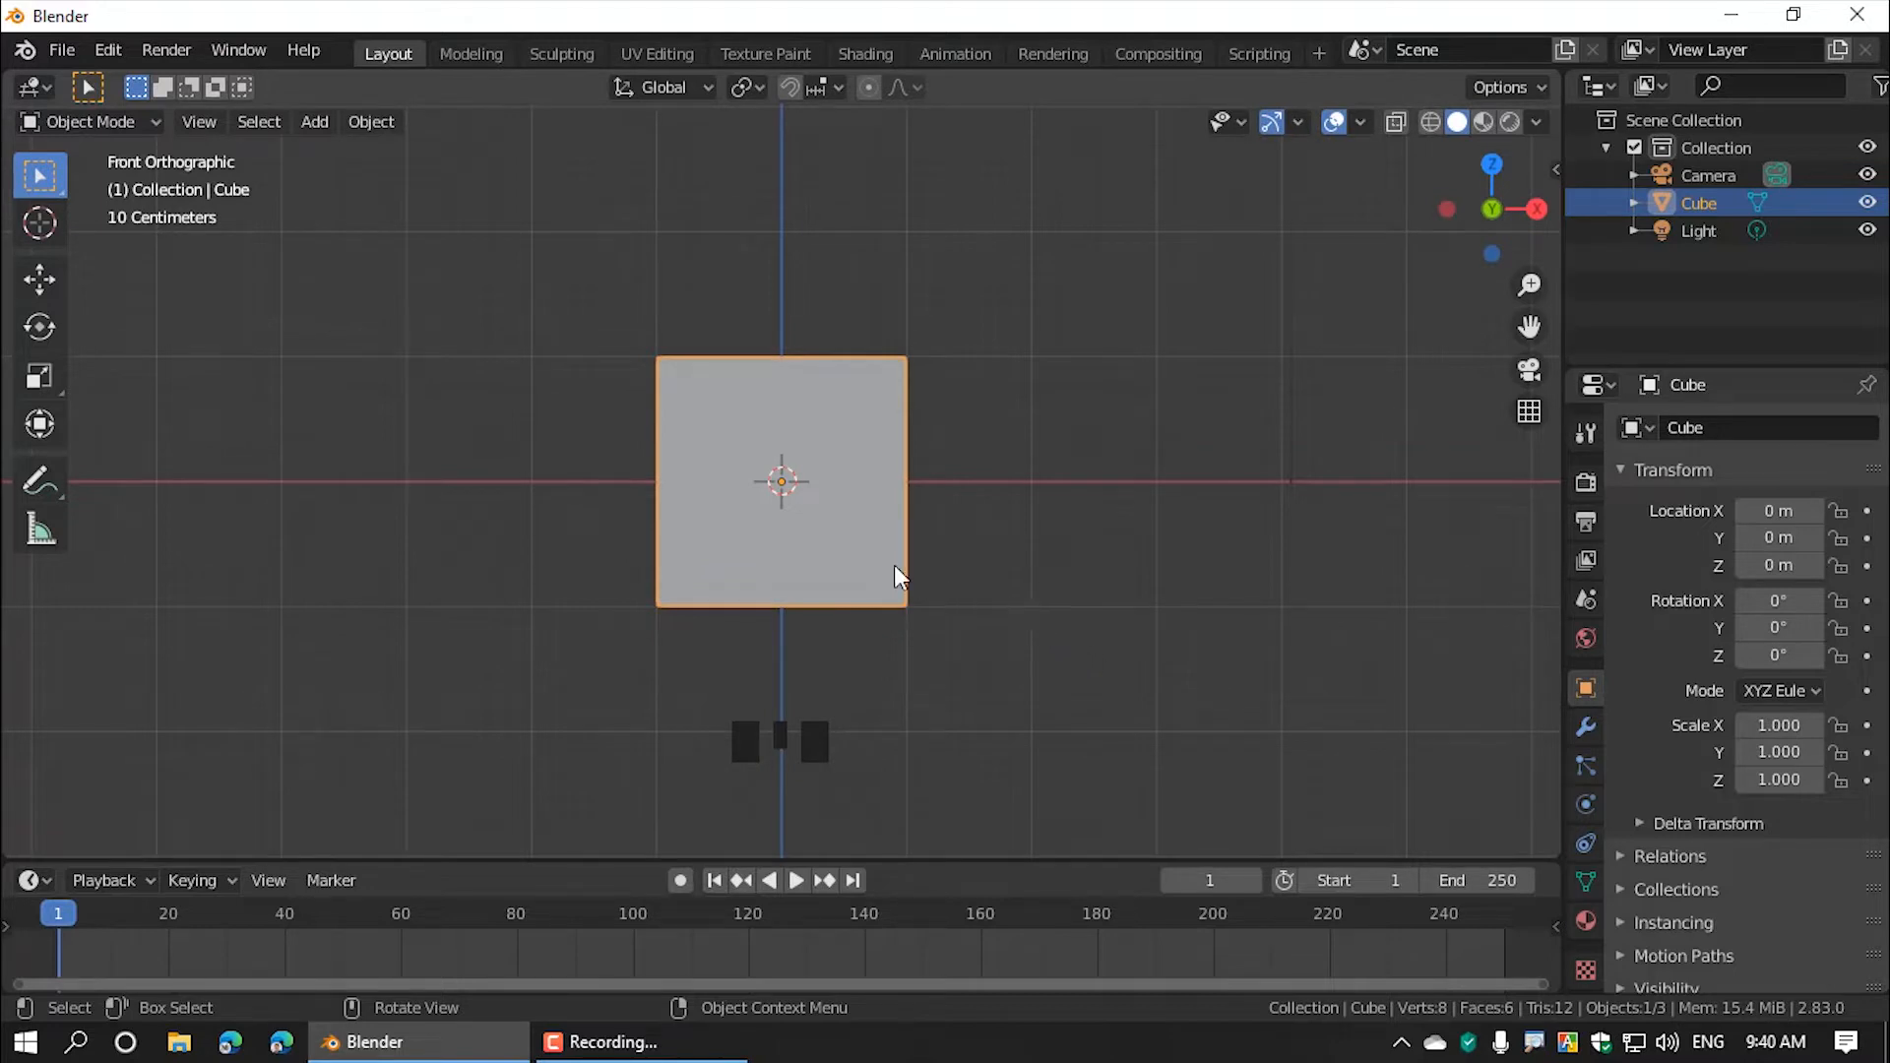
pyautogui.scroll(2, 801, 506)
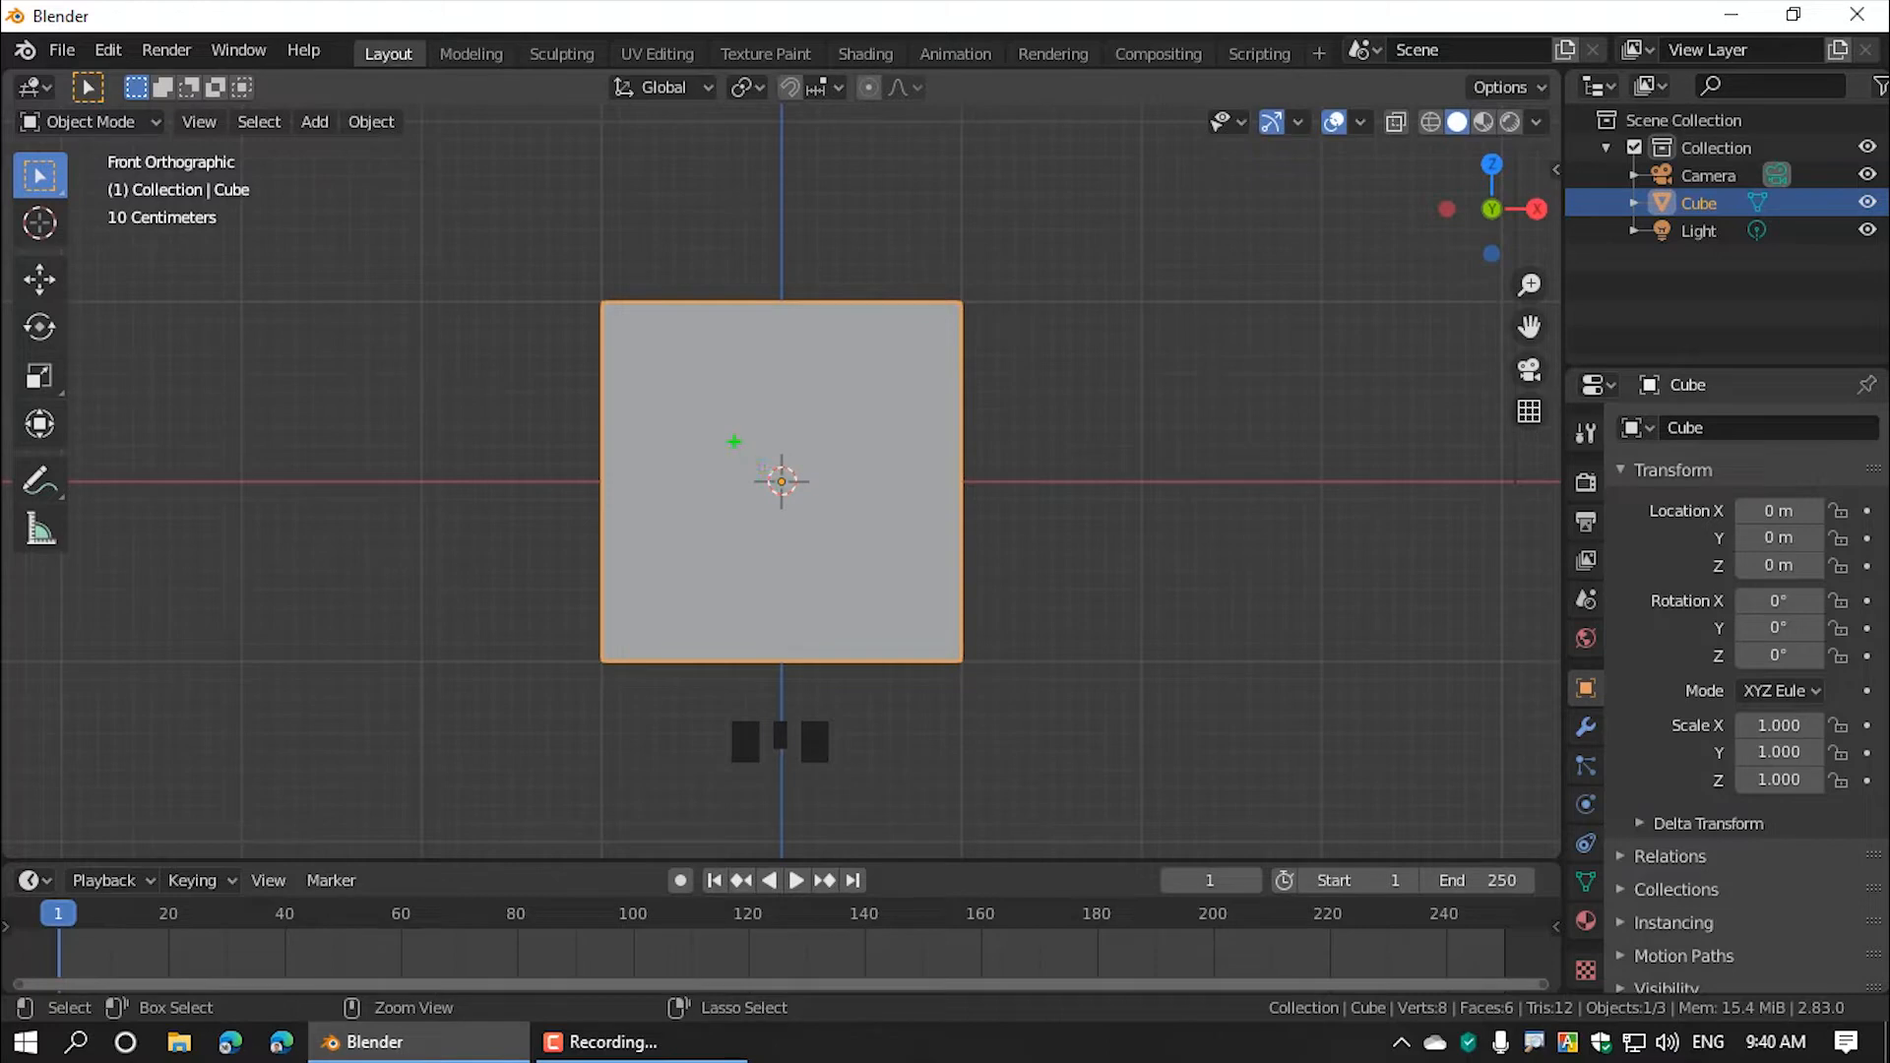
pyautogui.moveTo(733, 441); pyautogui.dragTo(832, 519)
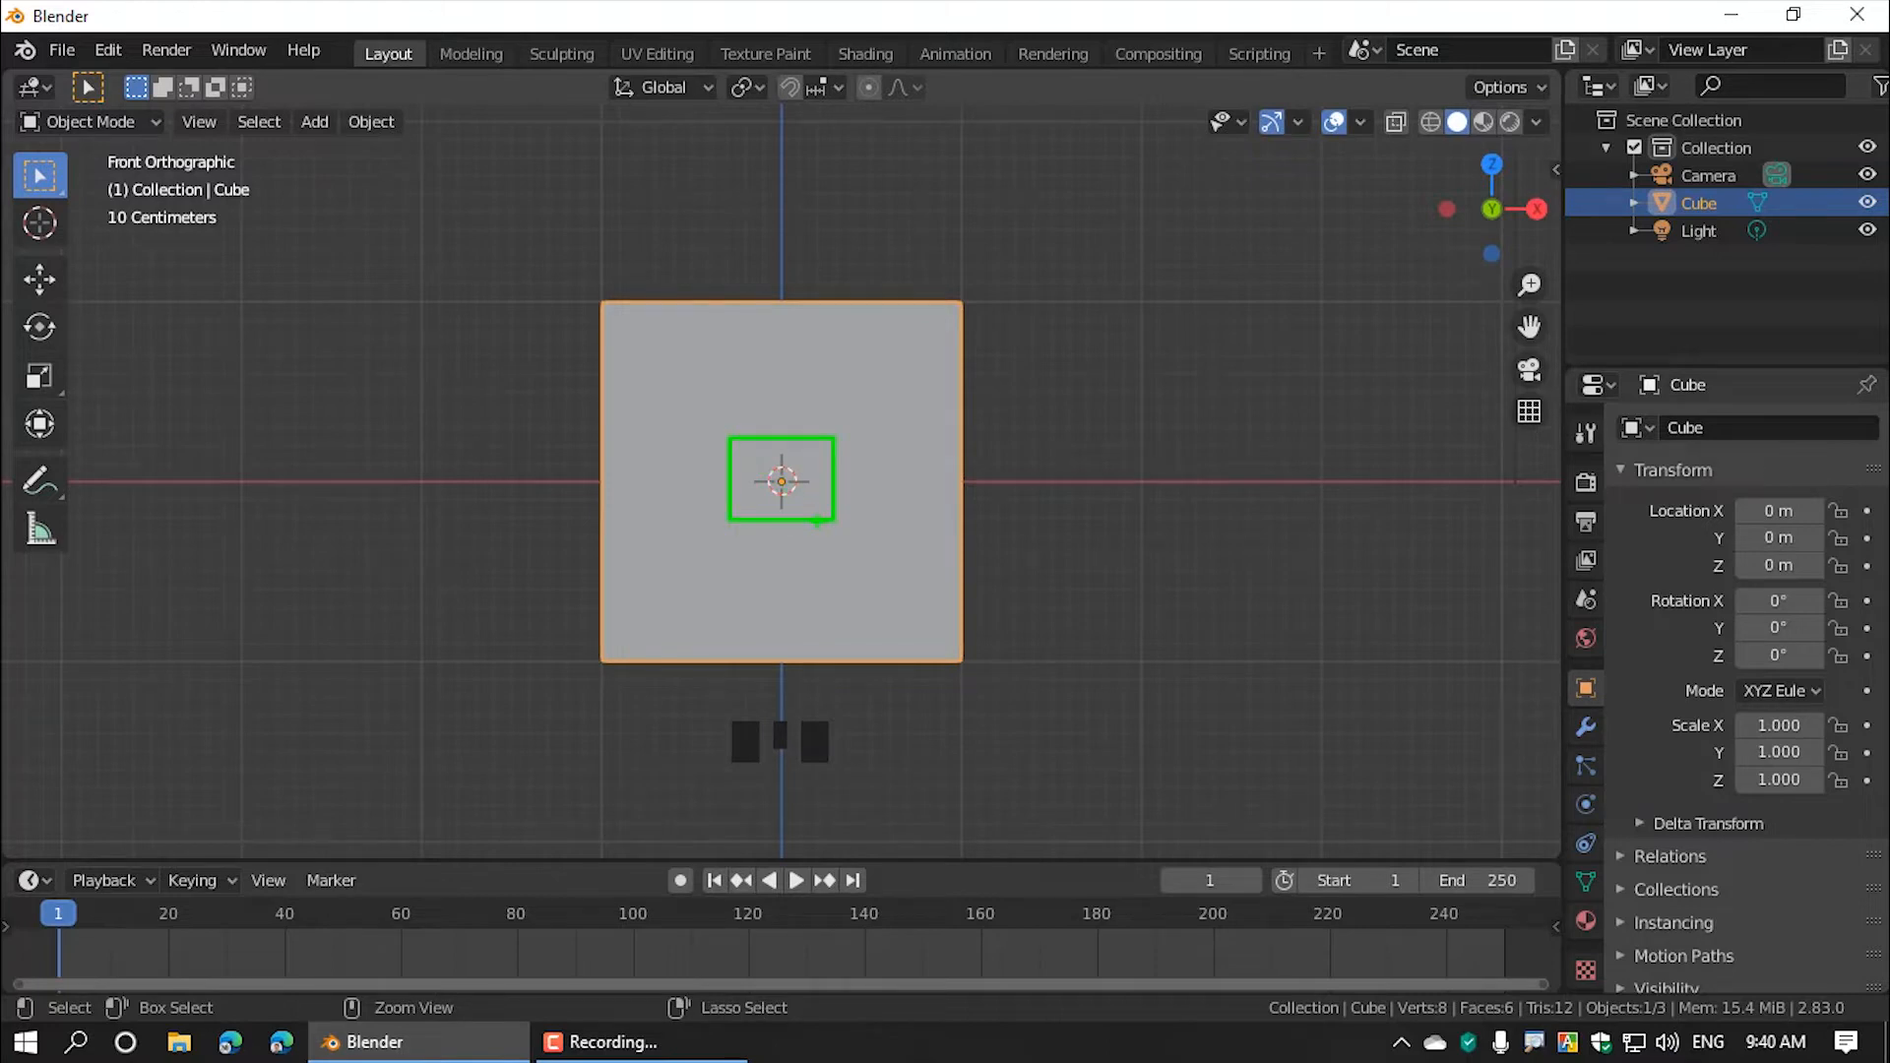
pyautogui.moveTo(832, 519); pyautogui.dragTo(852, 514)
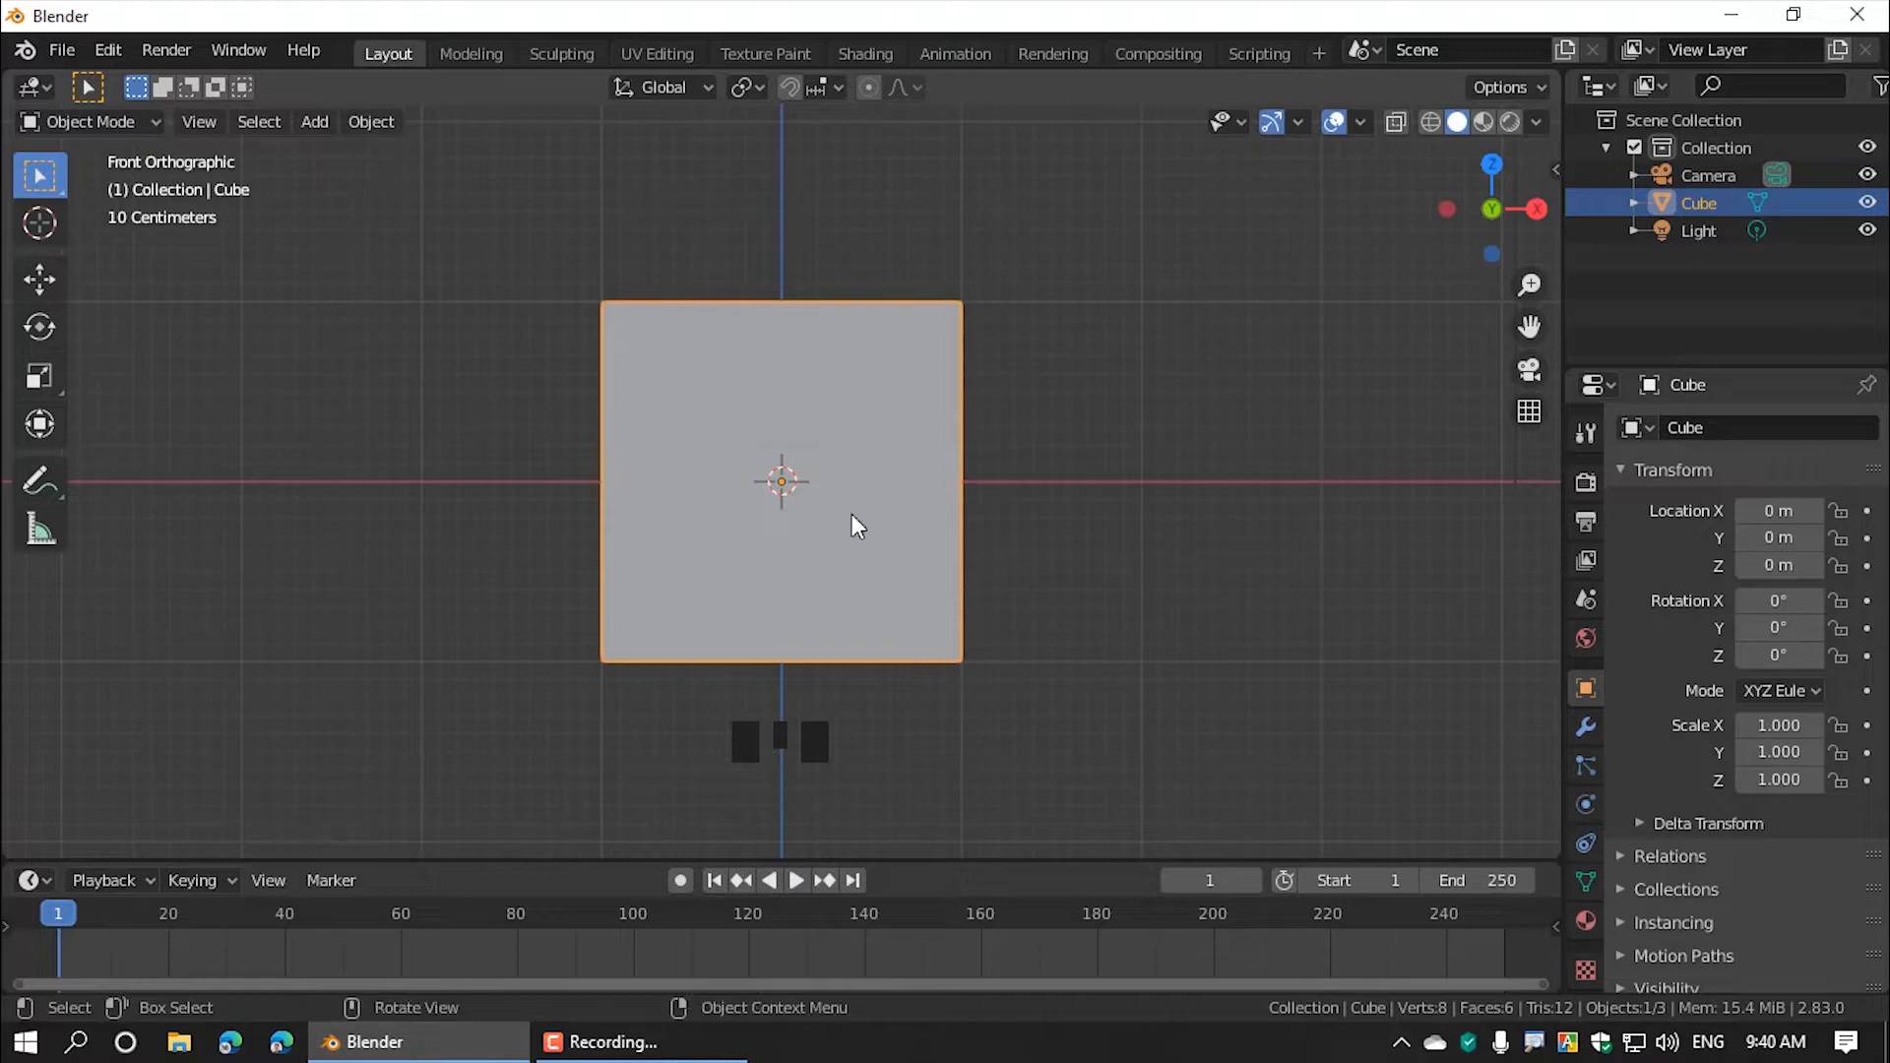
pyautogui.rightClick(1008, 446)
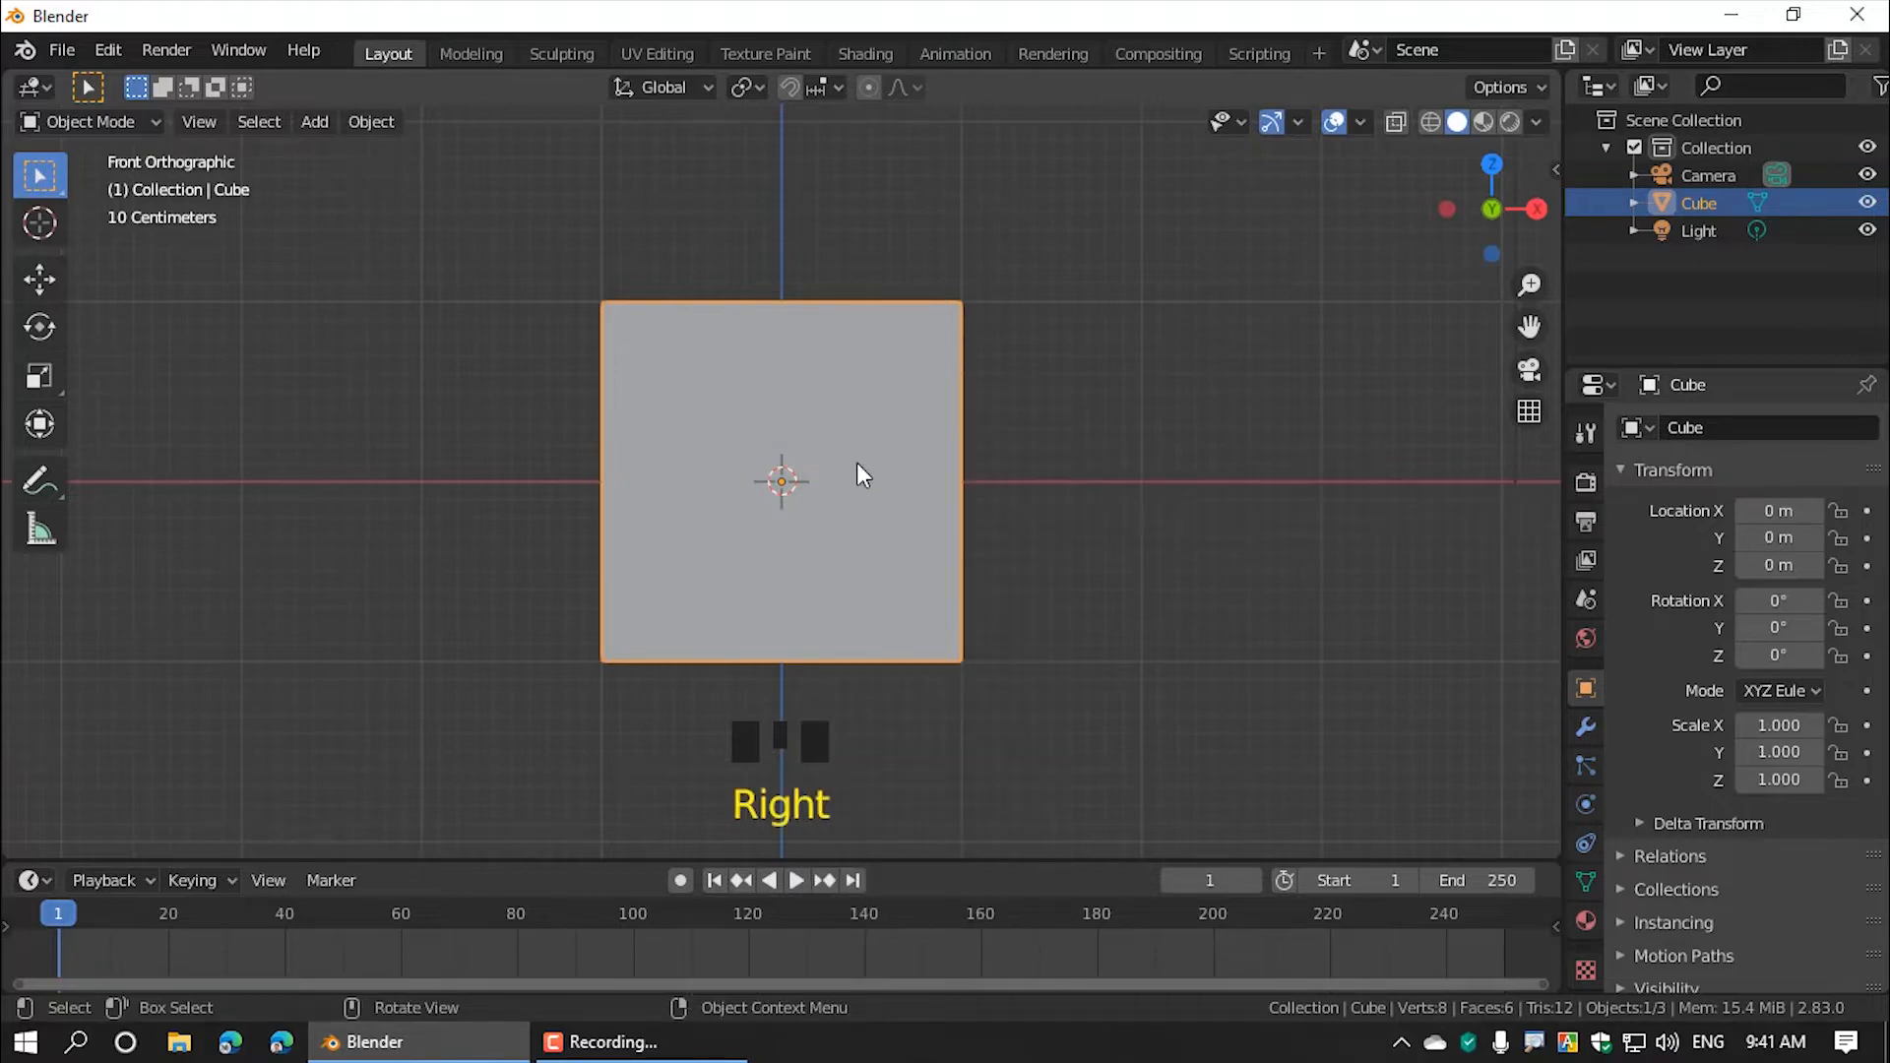
pyautogui.click(787, 481)
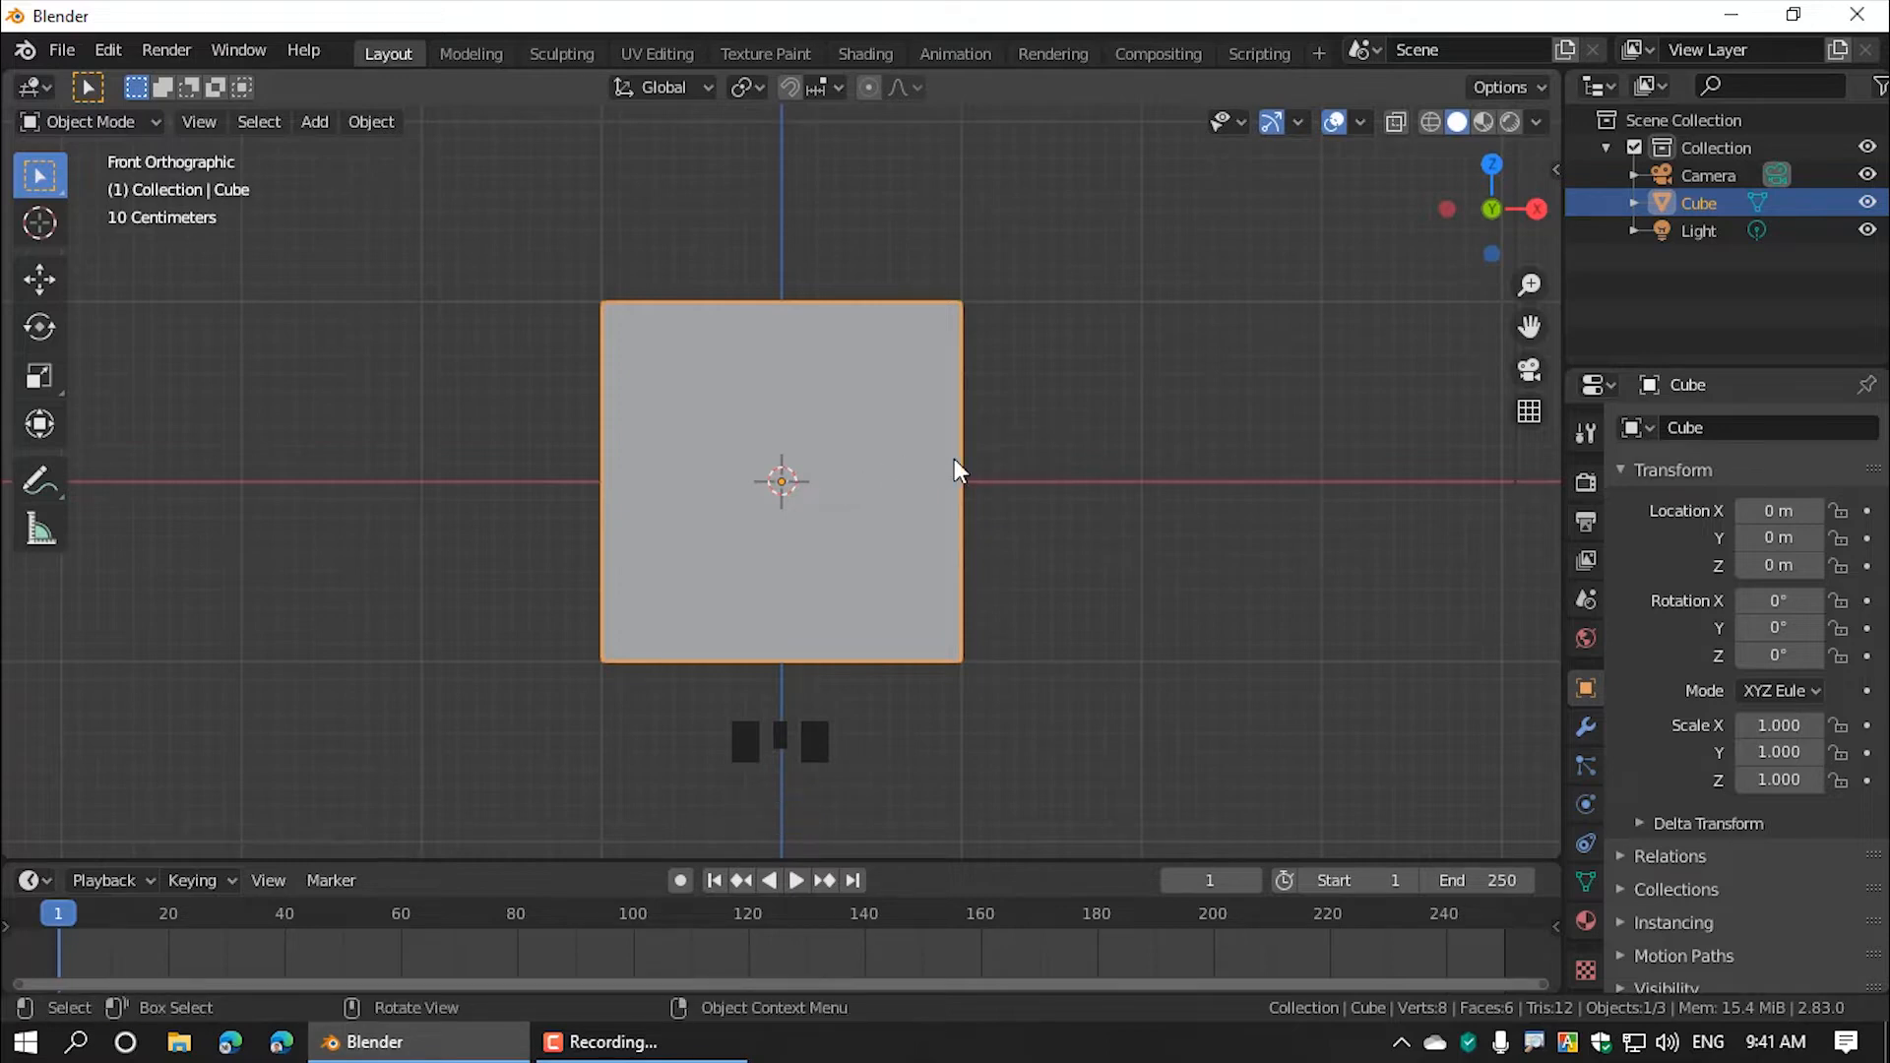
pyautogui.scroll(6, 786, 488)
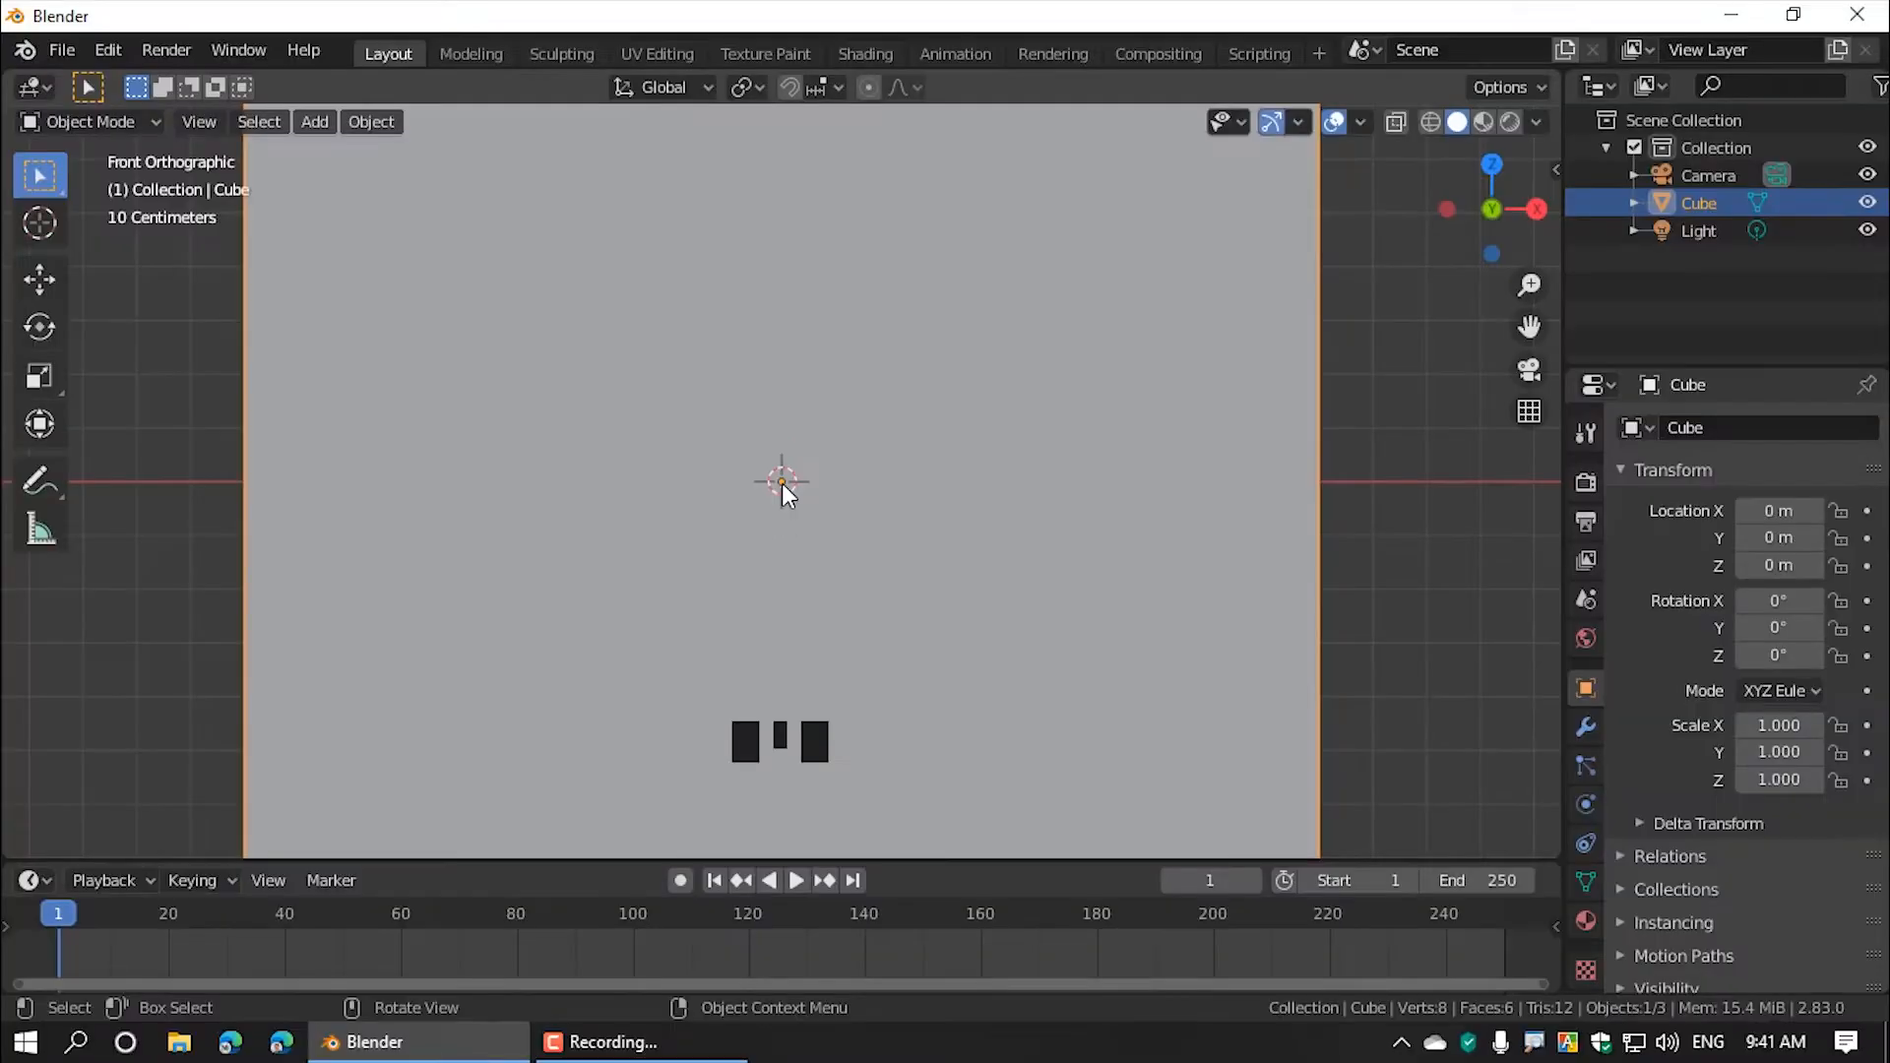
pyautogui.scroll(-6, 781, 482)
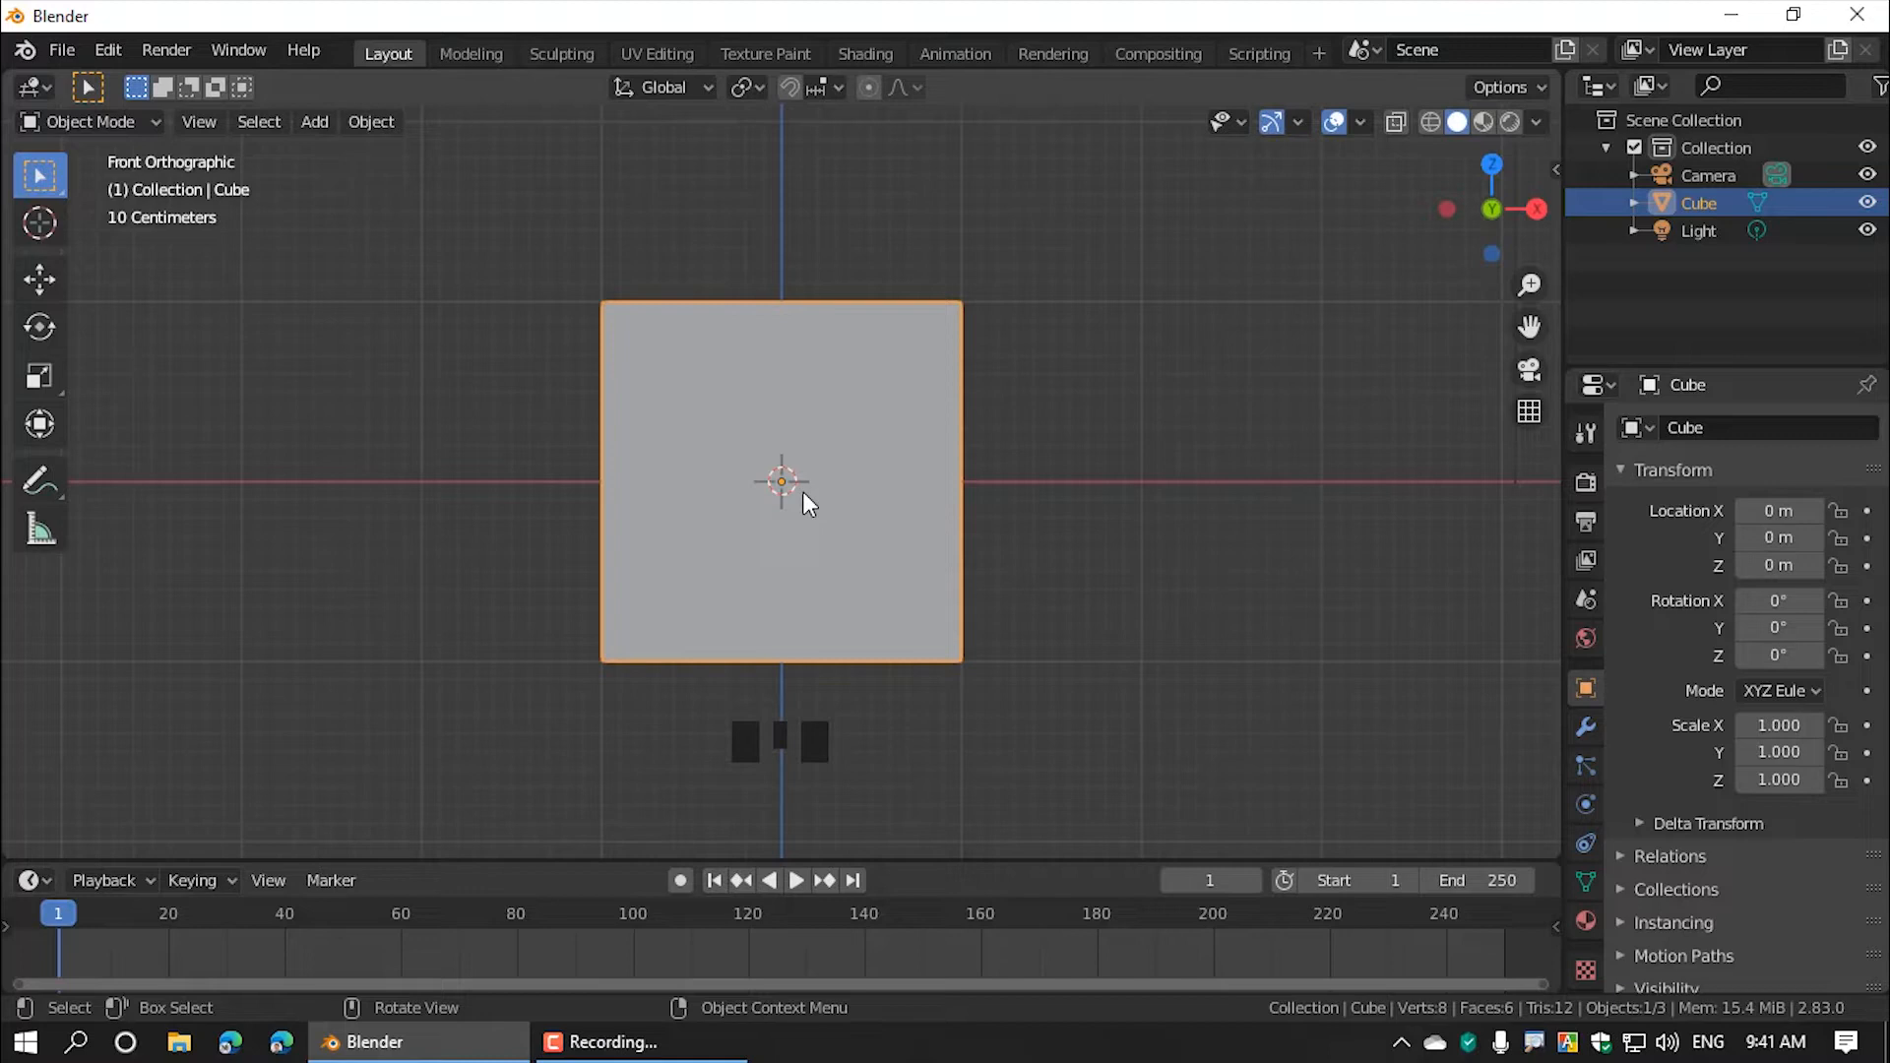
# Step: Deselect the cube in a perspective view
pyautogui.moveTo(971, 507); pyautogui.dragTo(704, 571, button='middle')
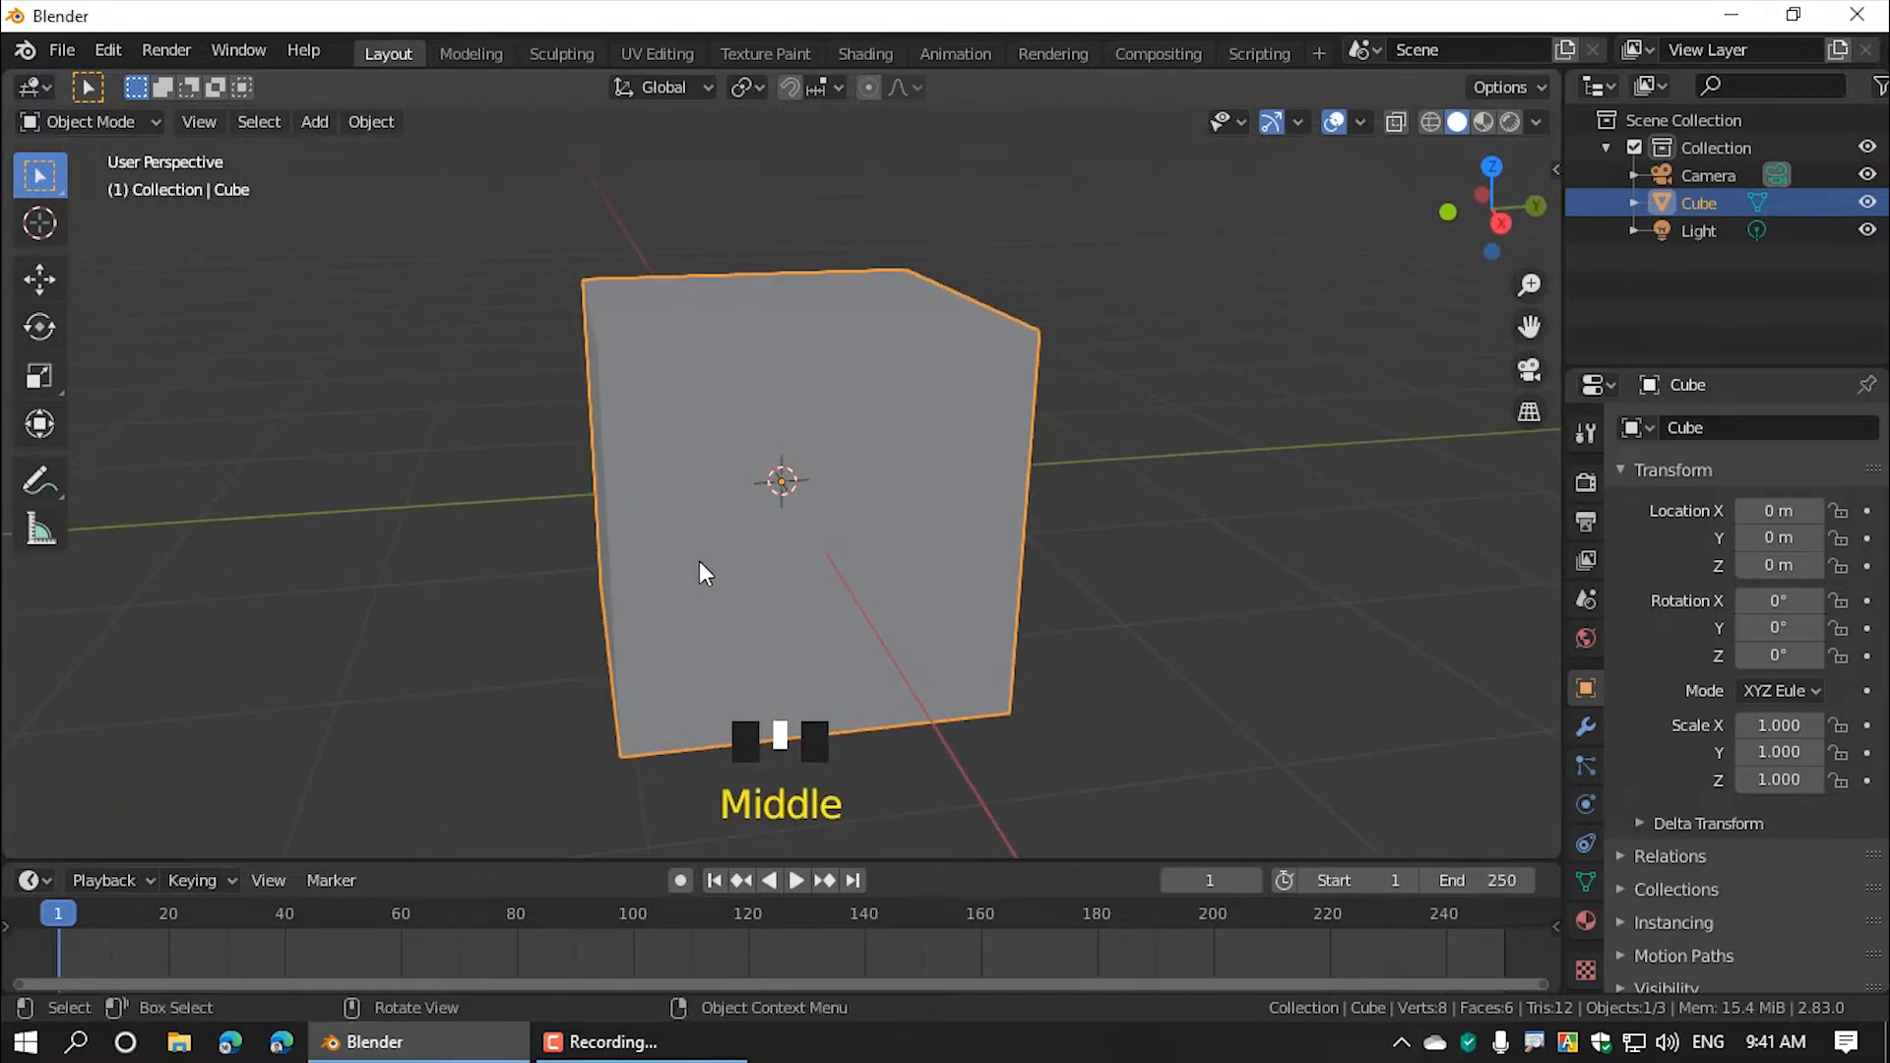
pyautogui.rightClick(849, 490)
pyautogui.click(1190, 483)
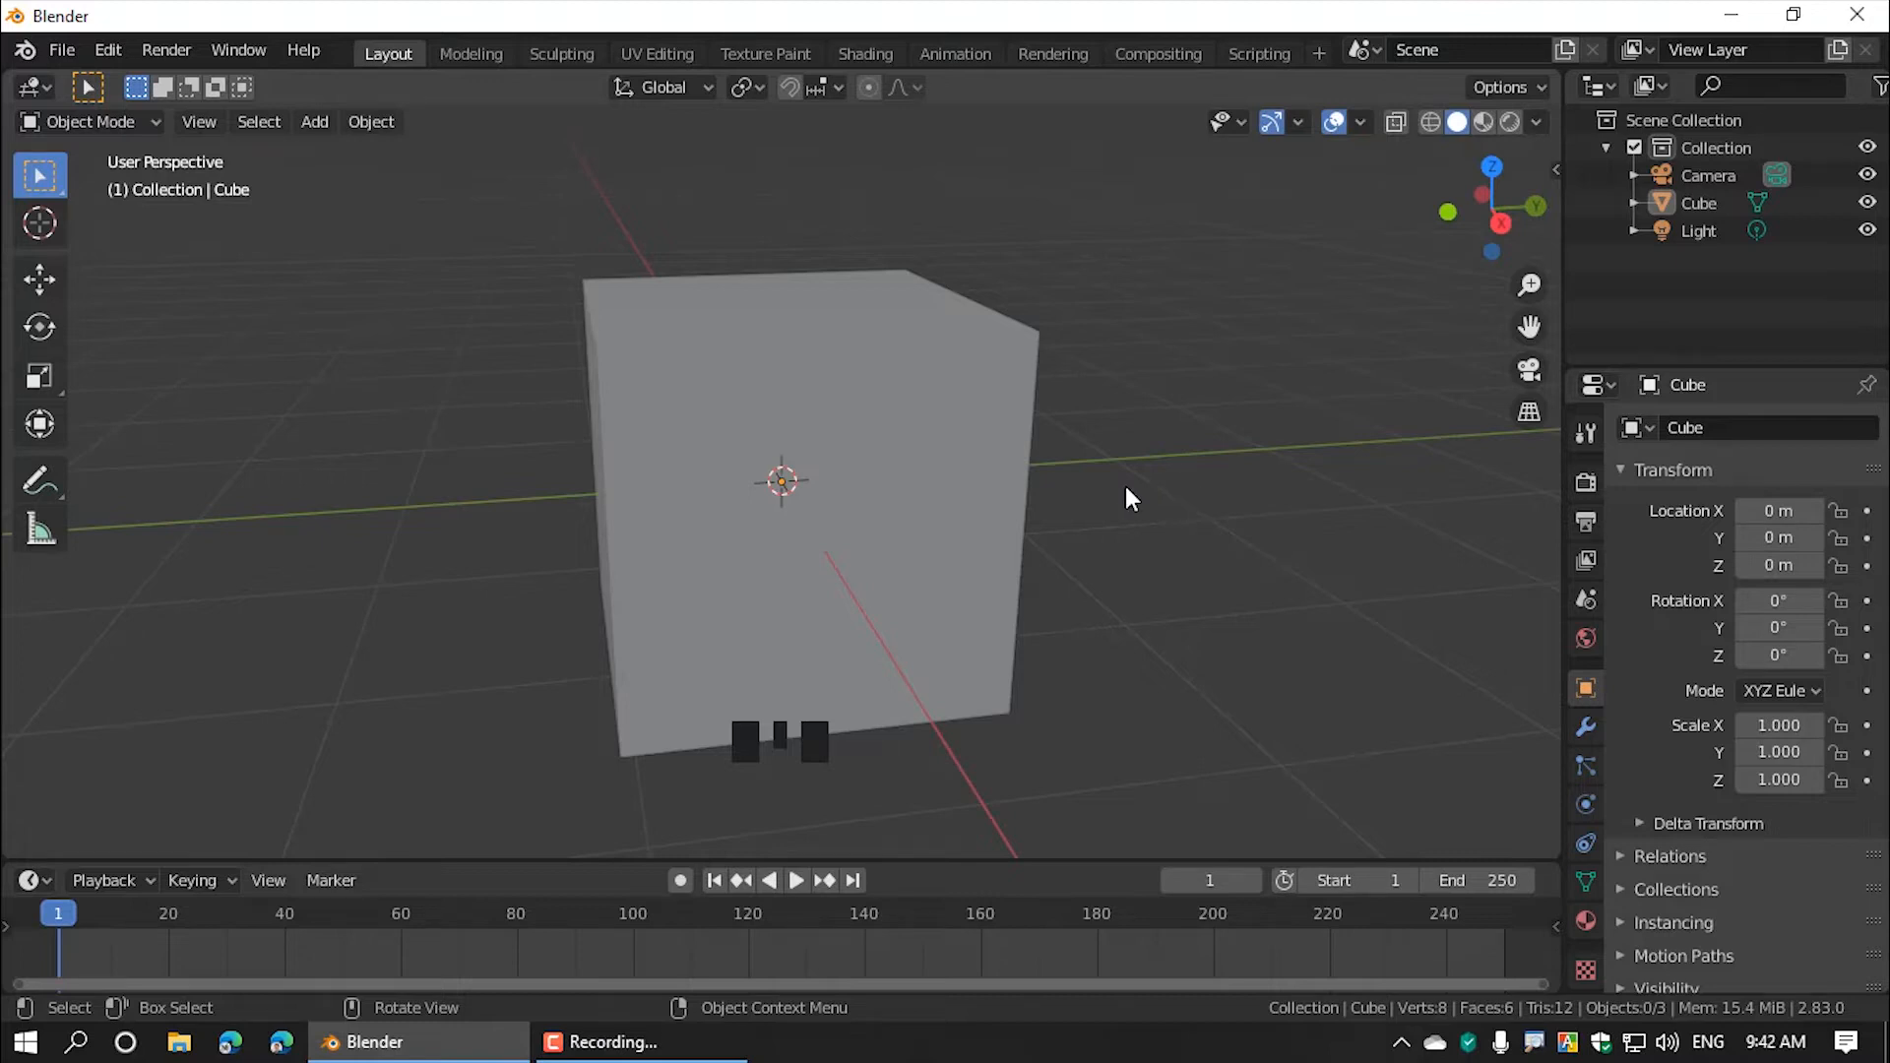
# Step: Display the cube's transform properties beside the front orthographic view and examine its X, Y and Z location
pyautogui.press('KP_1')
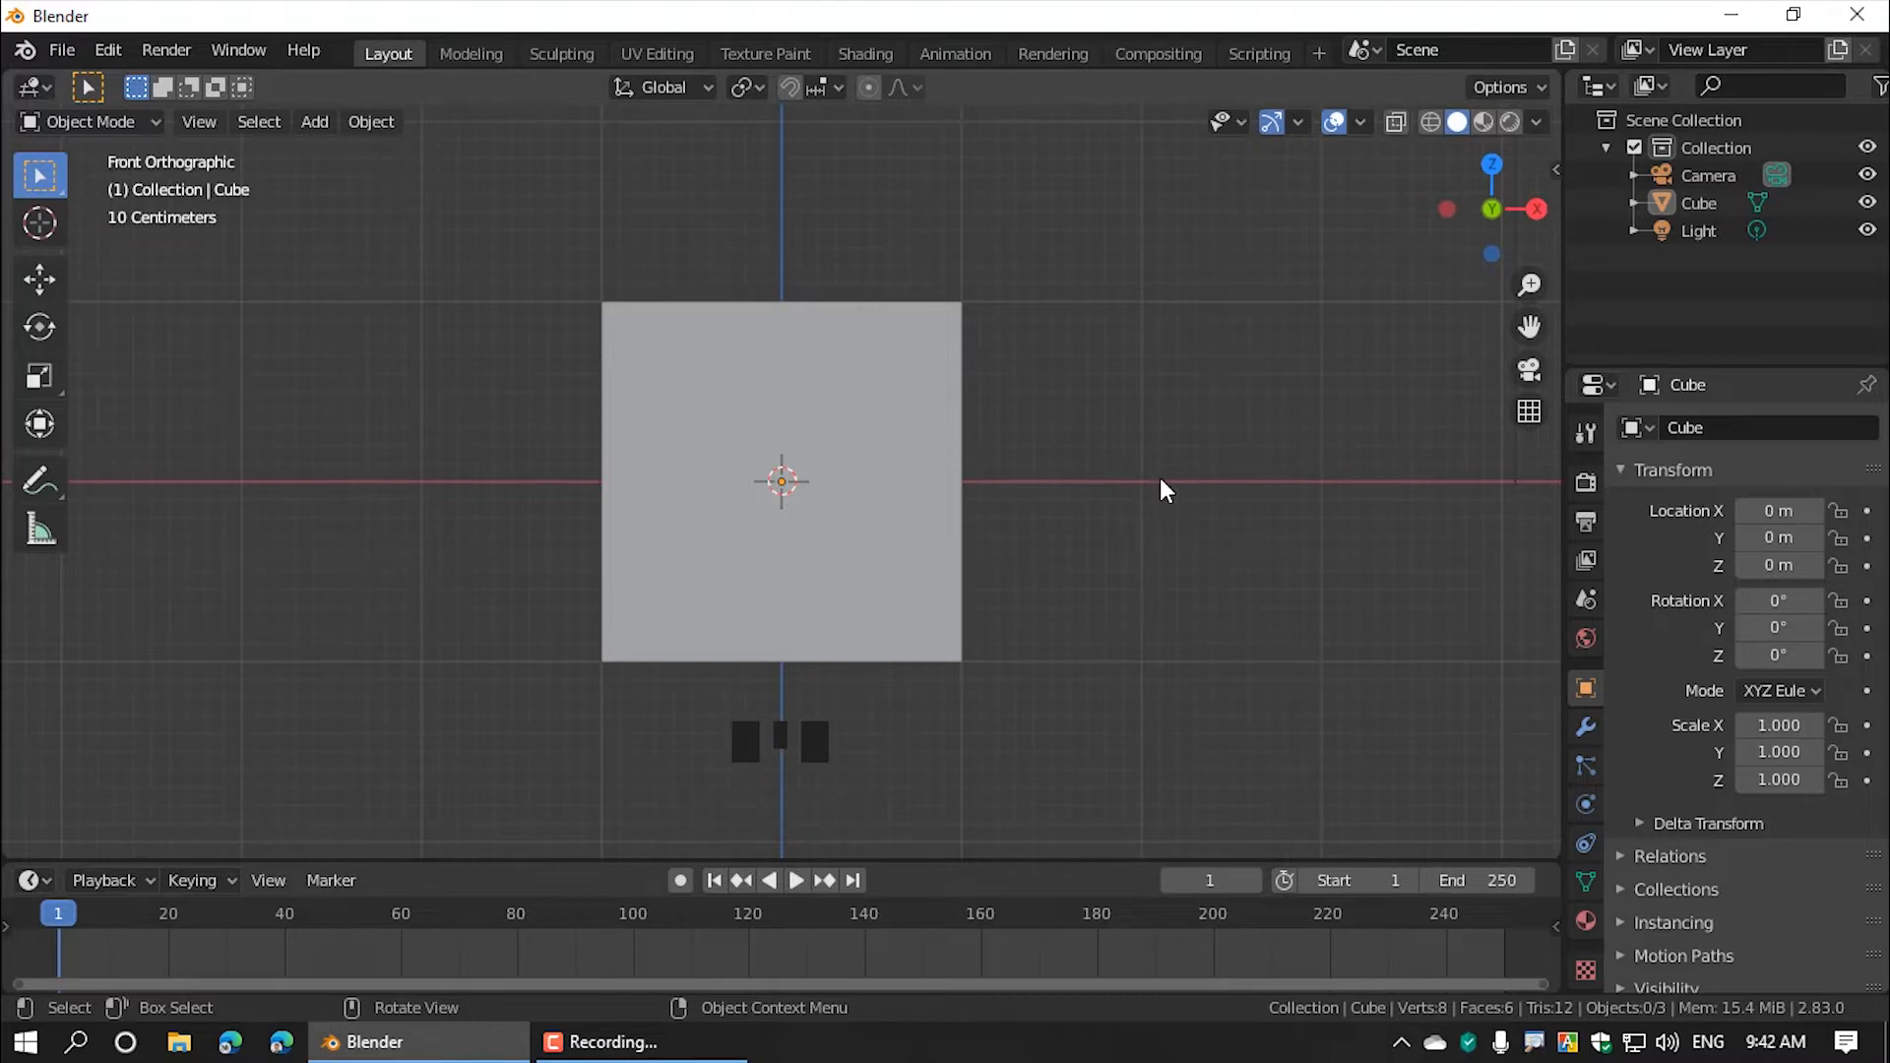
pyautogui.press('n')
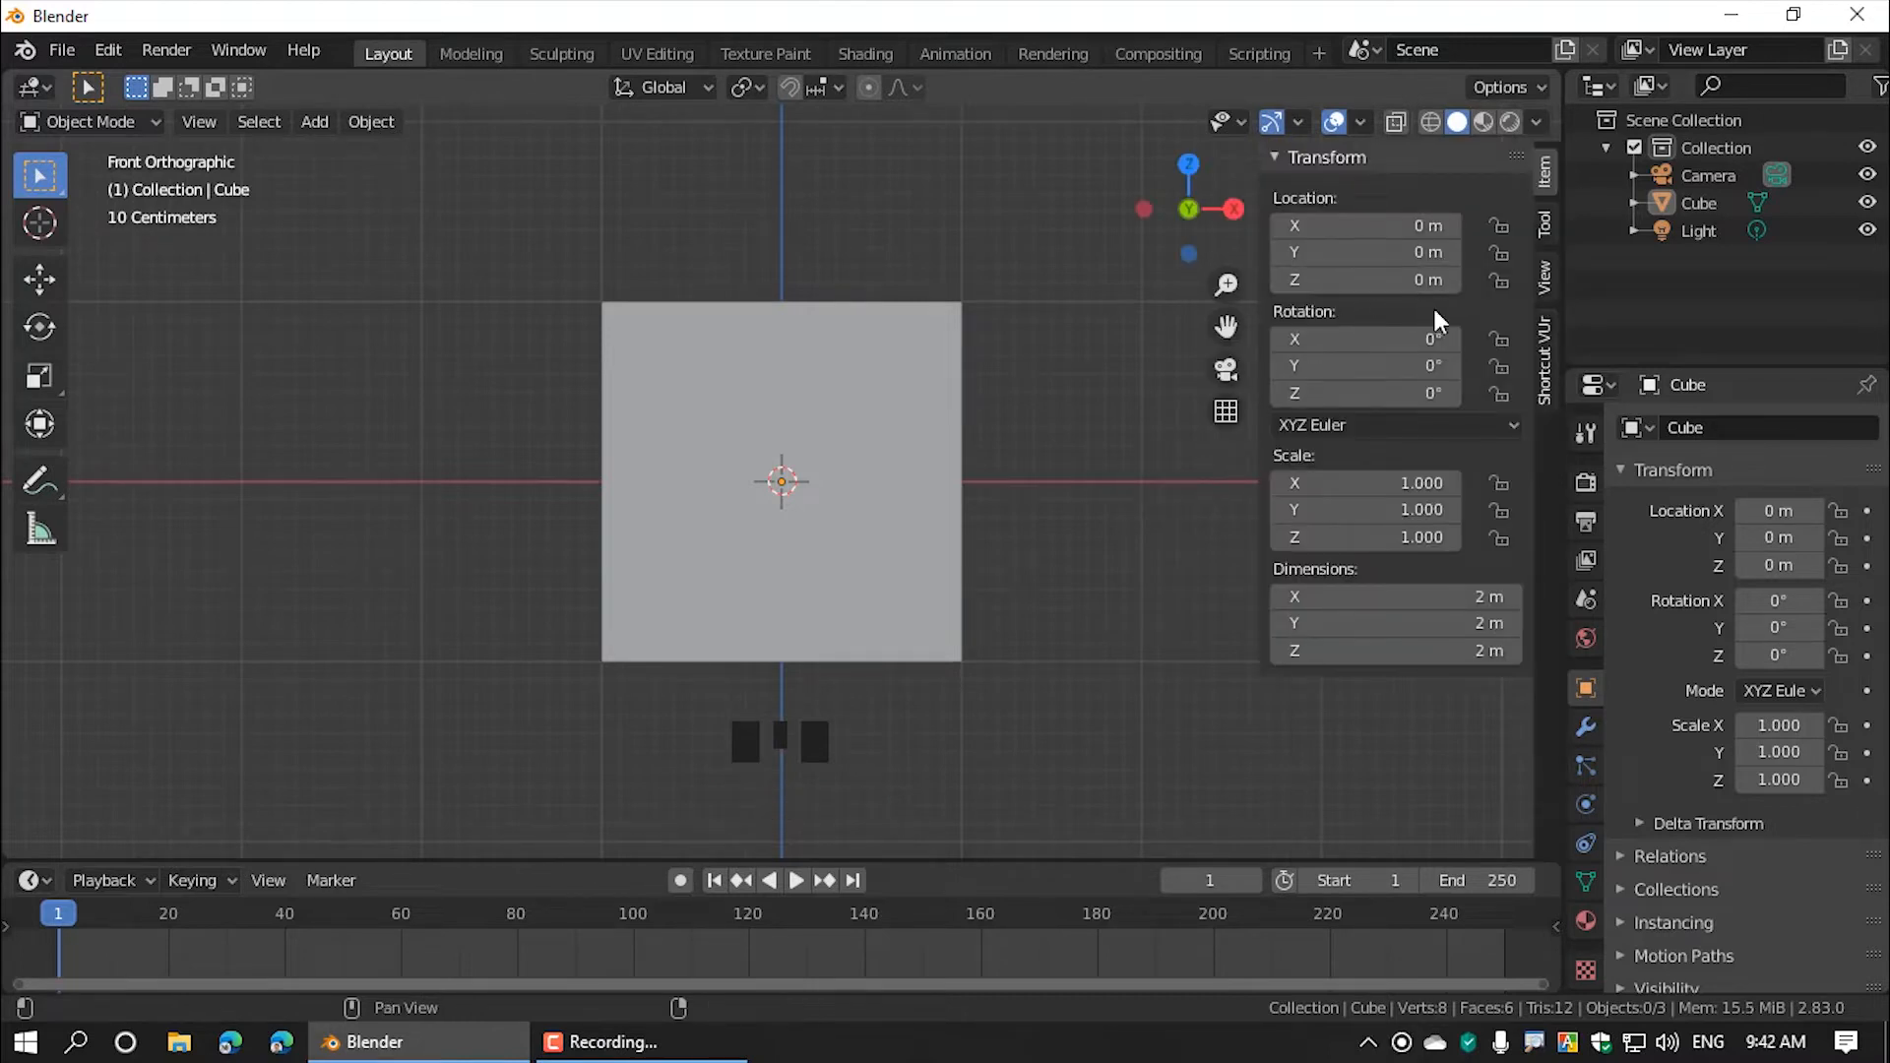
pyautogui.moveTo(1263, 174)
pyautogui.mouseDown()
pyautogui.moveTo(1386, 269)
pyautogui.moveTo(1489, 307)
pyautogui.mouseUp()
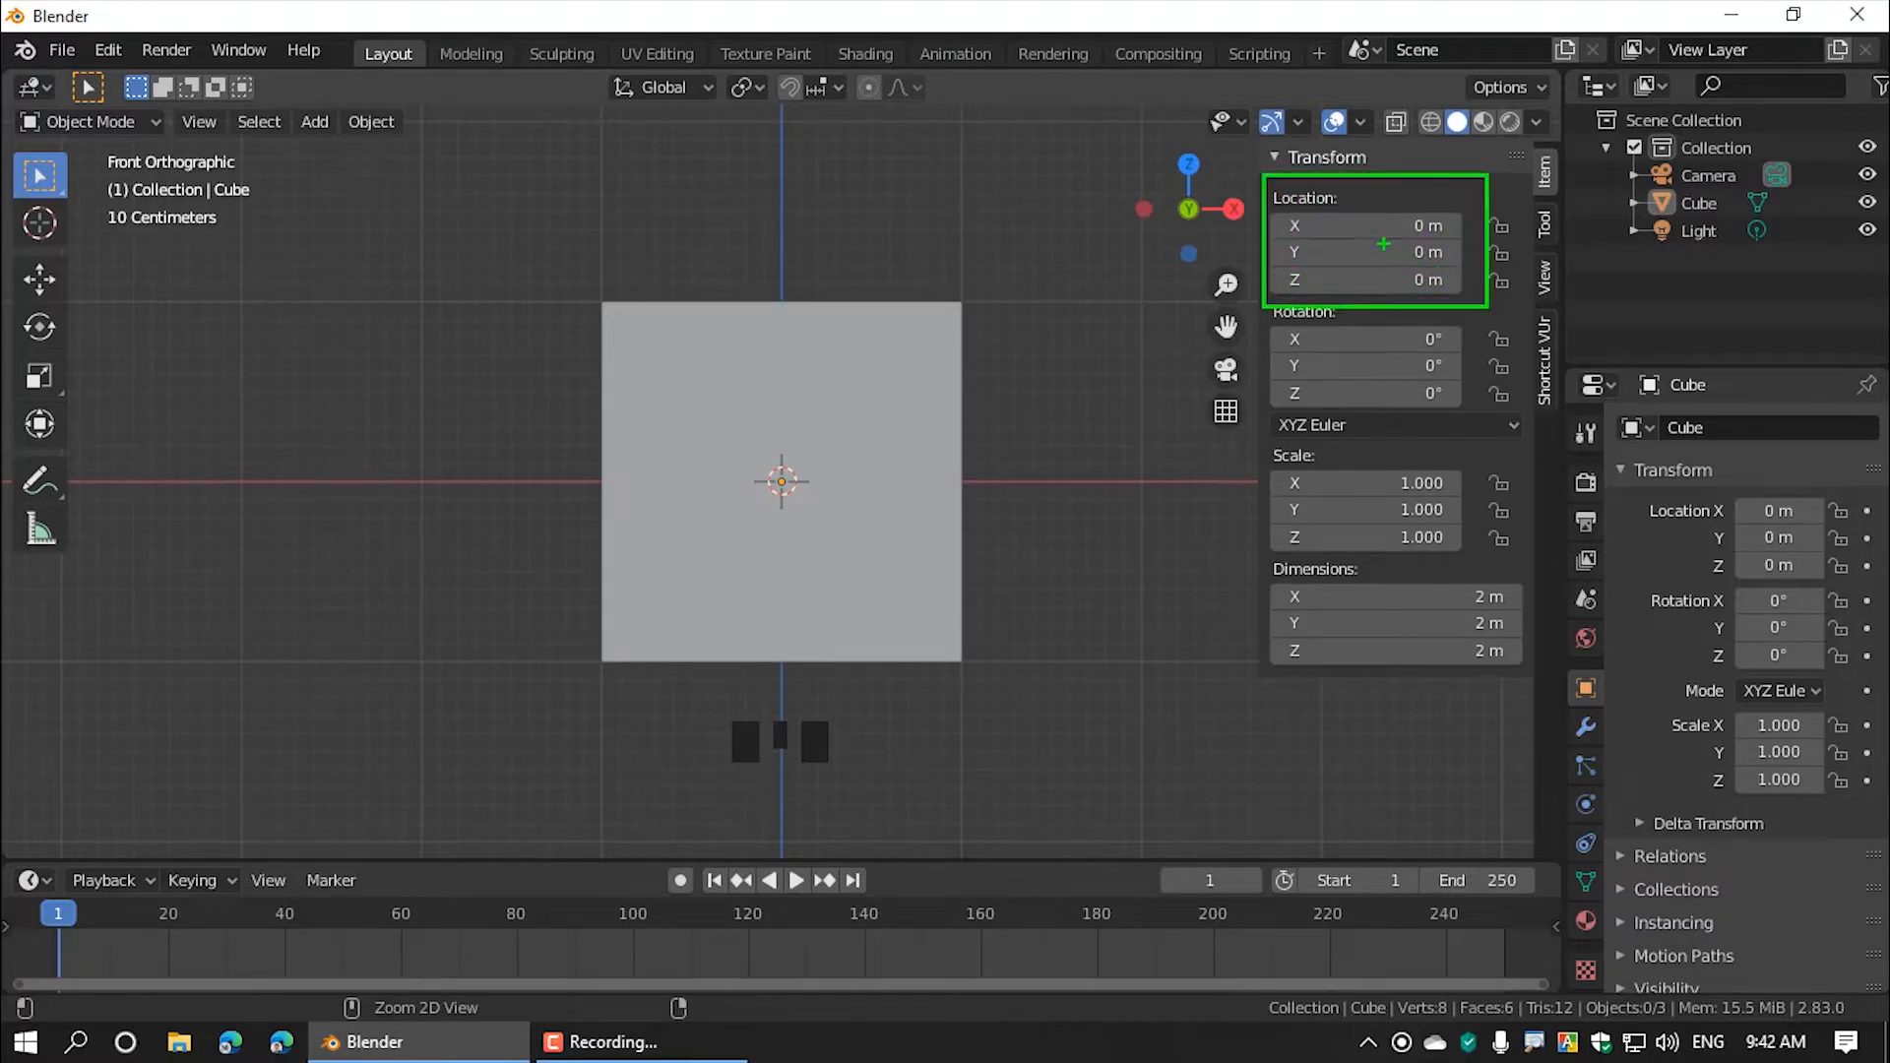
pyautogui.moveTo(1297, 239); pyautogui.dragTo(1427, 237)
pyautogui.moveTo(1297, 261); pyautogui.dragTo(1437, 260)
pyautogui.moveTo(1291, 289); pyautogui.dragTo(1440, 289)
# Step: Select the cube and move it along the global X axis to an X location of about 2.07 m
pyautogui.scroll(-1, 1018, 464)
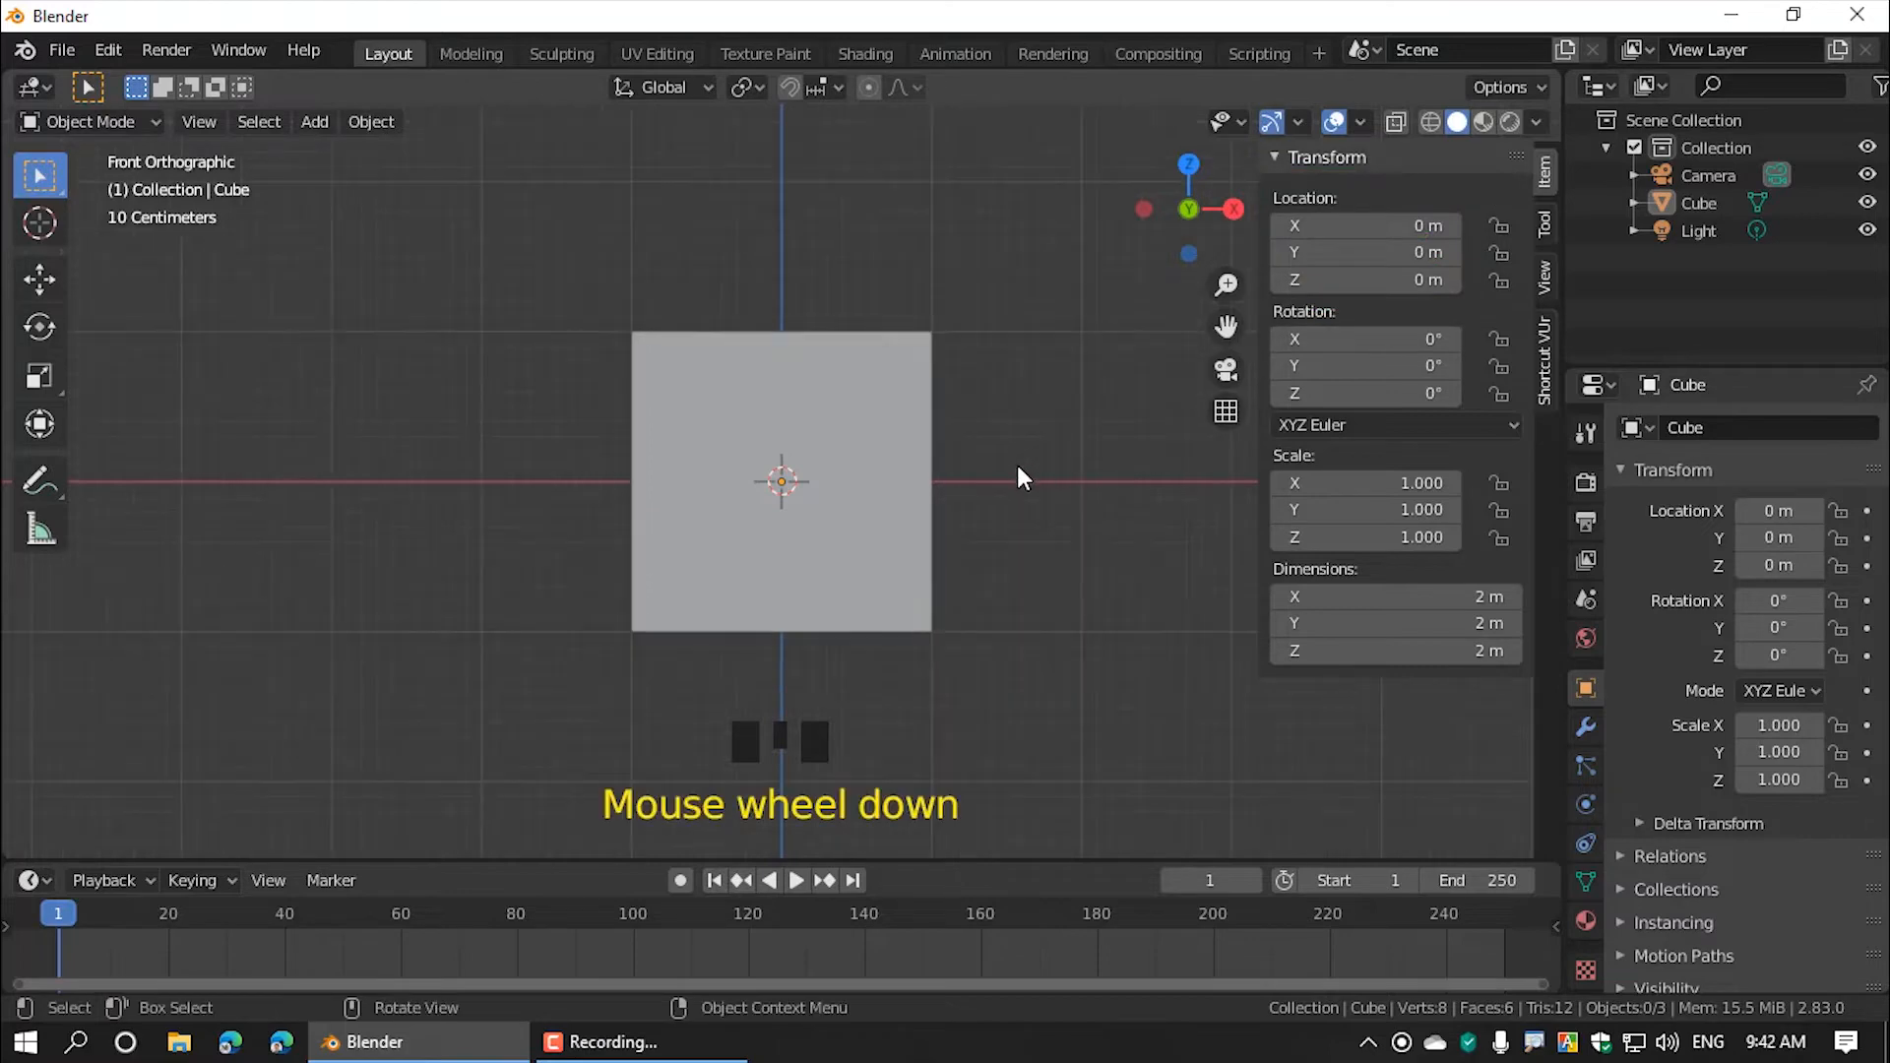
pyautogui.click(879, 480)
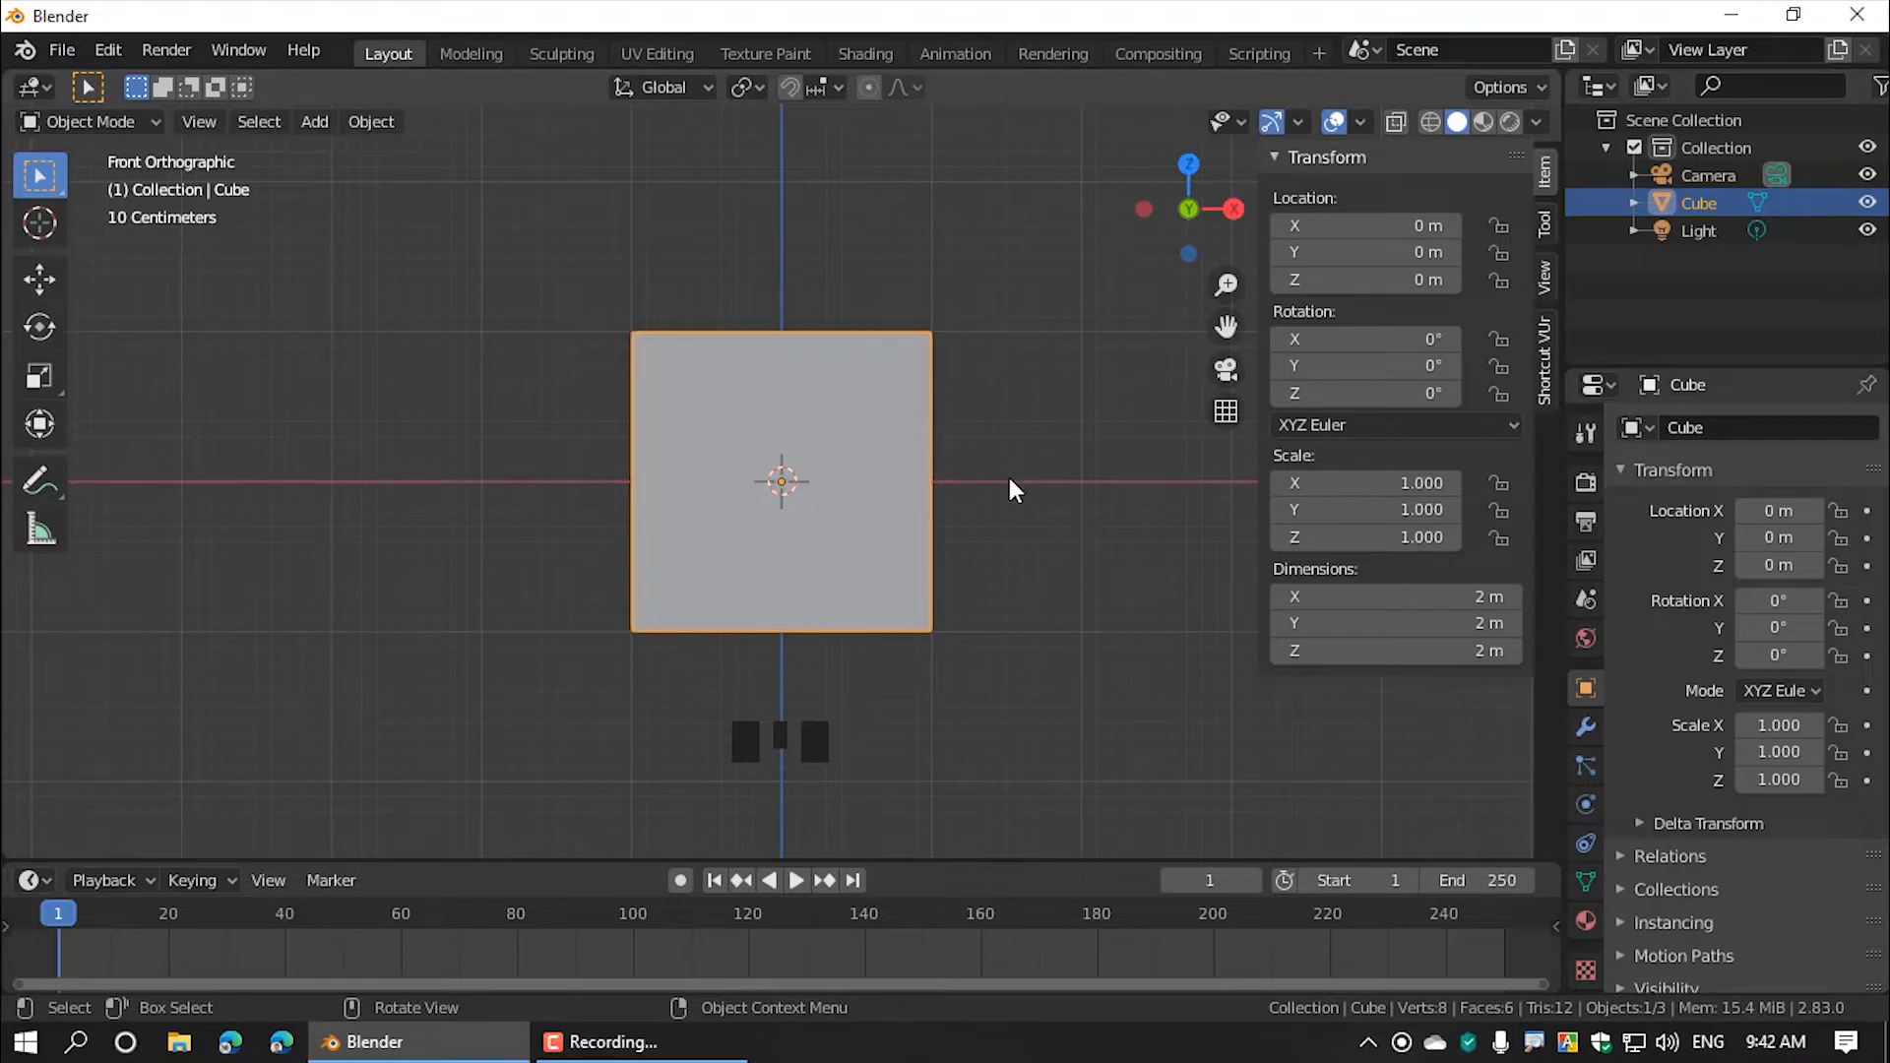
pyautogui.click(875, 479)
pyautogui.press('g')
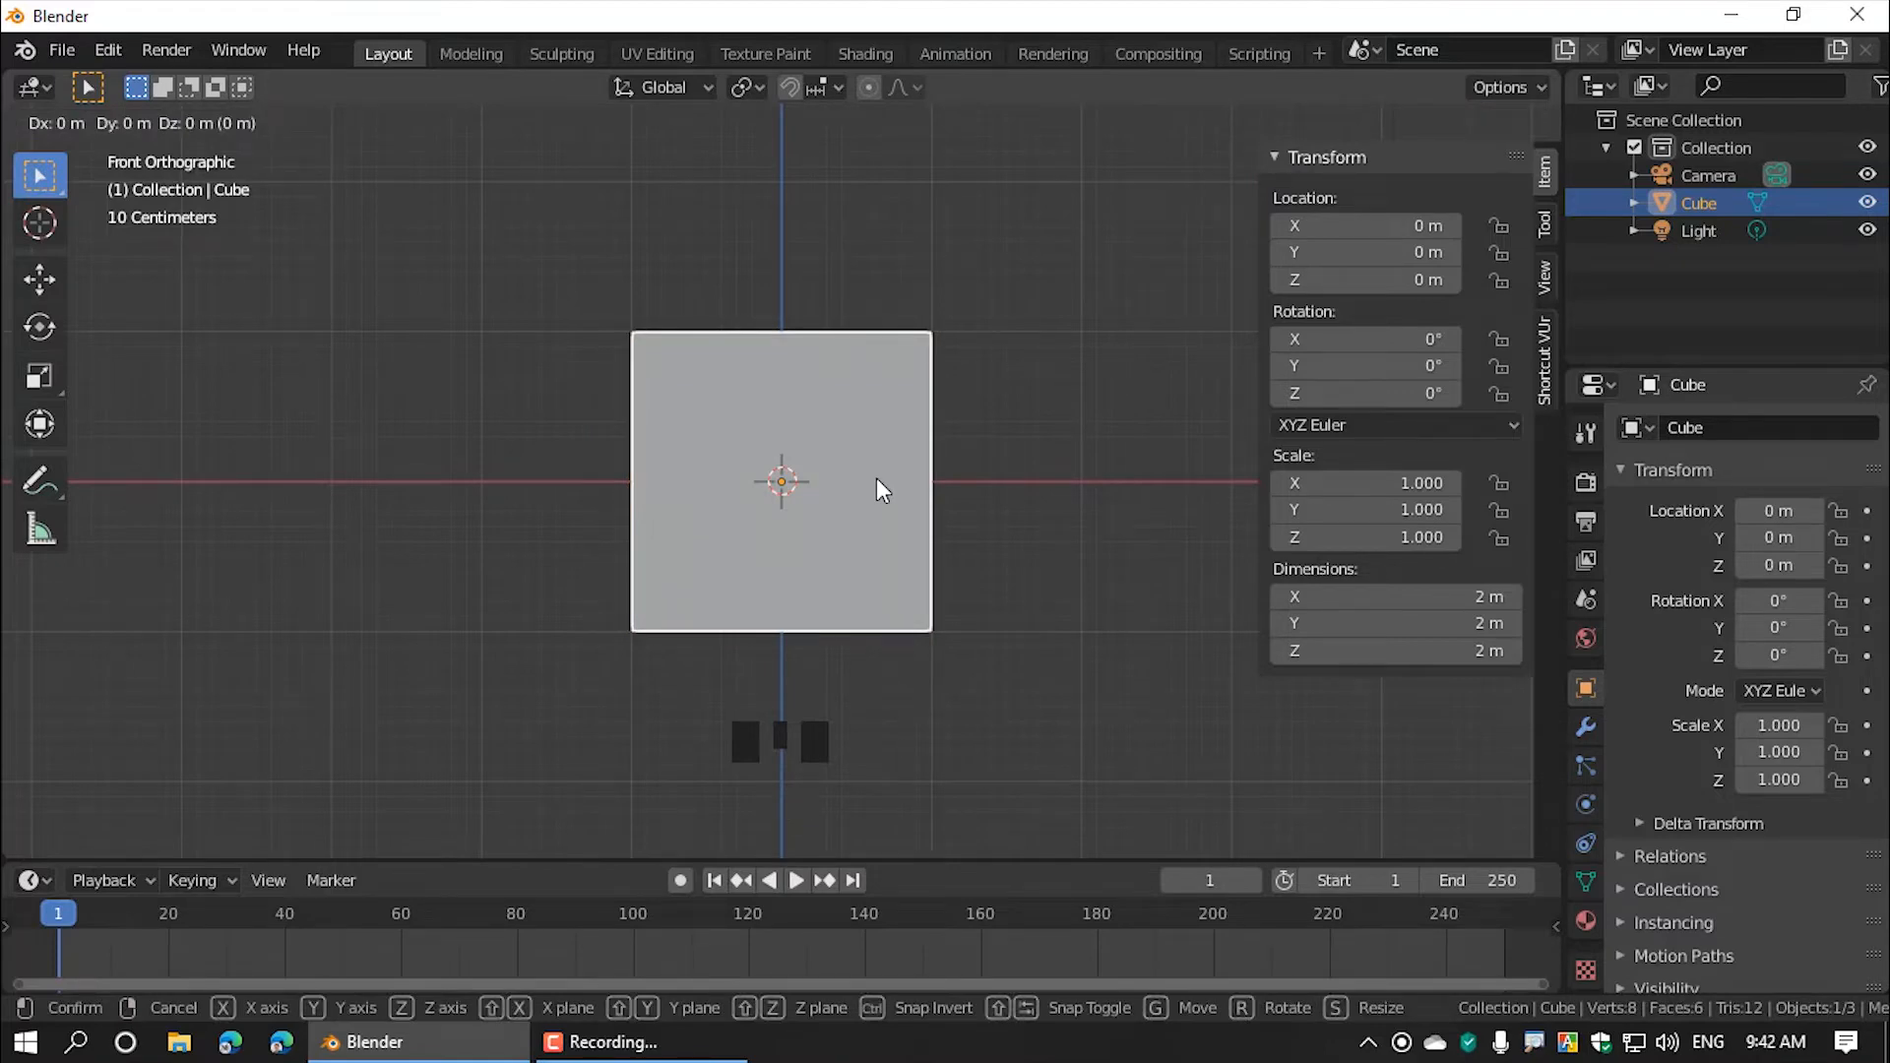
pyautogui.press('x')
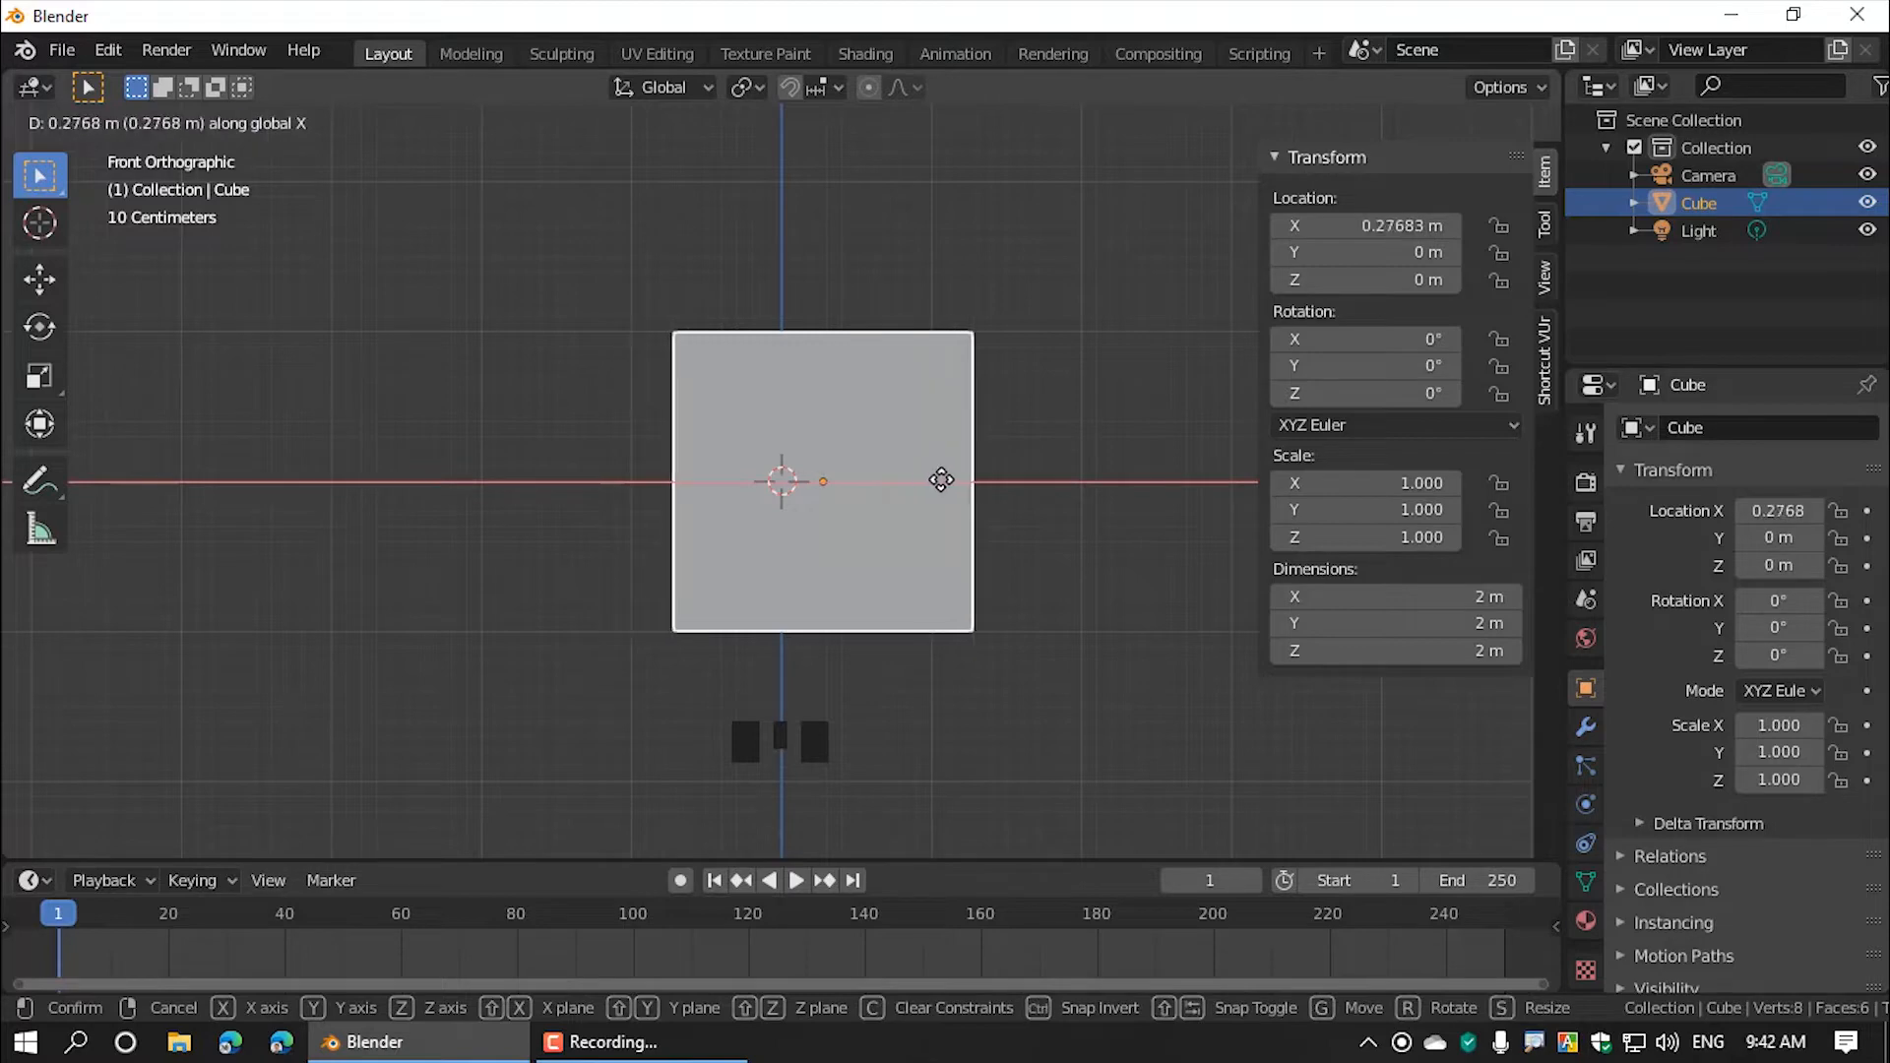
pyautogui.click(1186, 481)
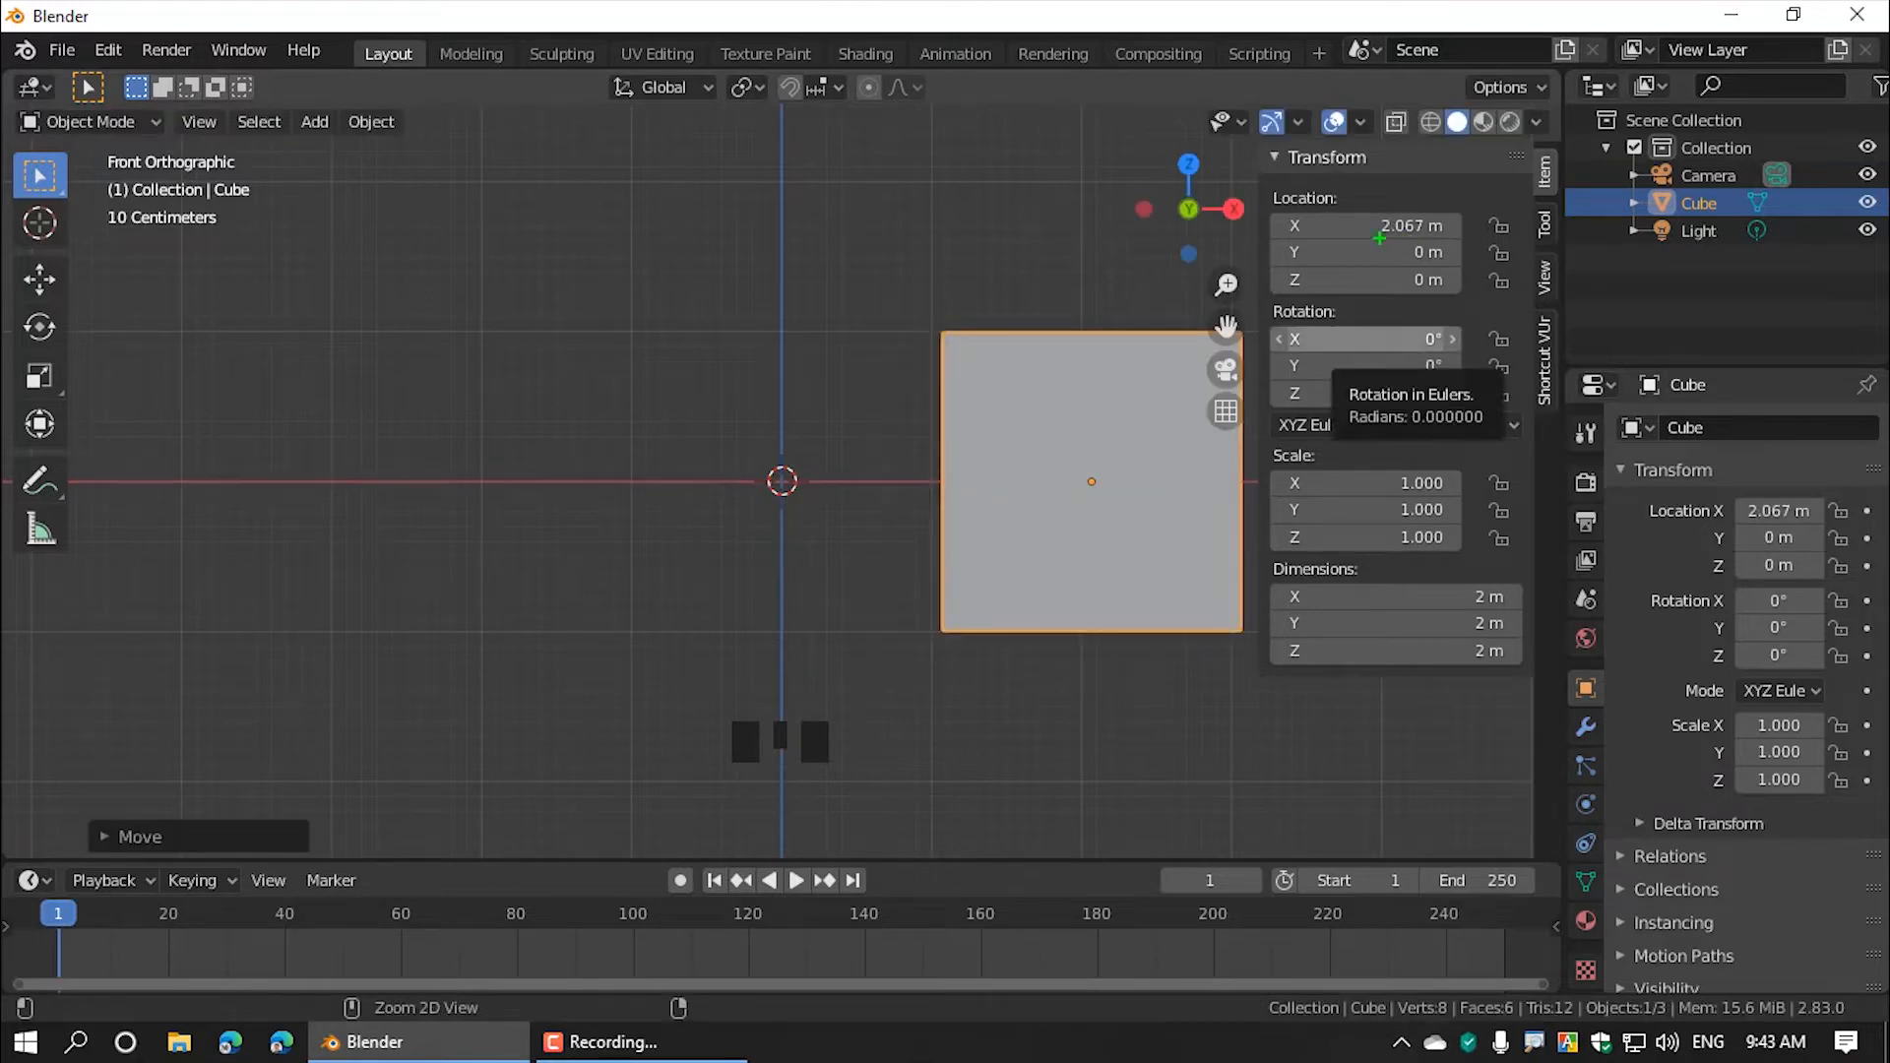
pyautogui.moveTo(1366, 233); pyautogui.dragTo(1470, 233)
# Step: Move the cube along the global X axis to the negative side, at an X location of about -1.73 m
pyautogui.click(1073, 409)
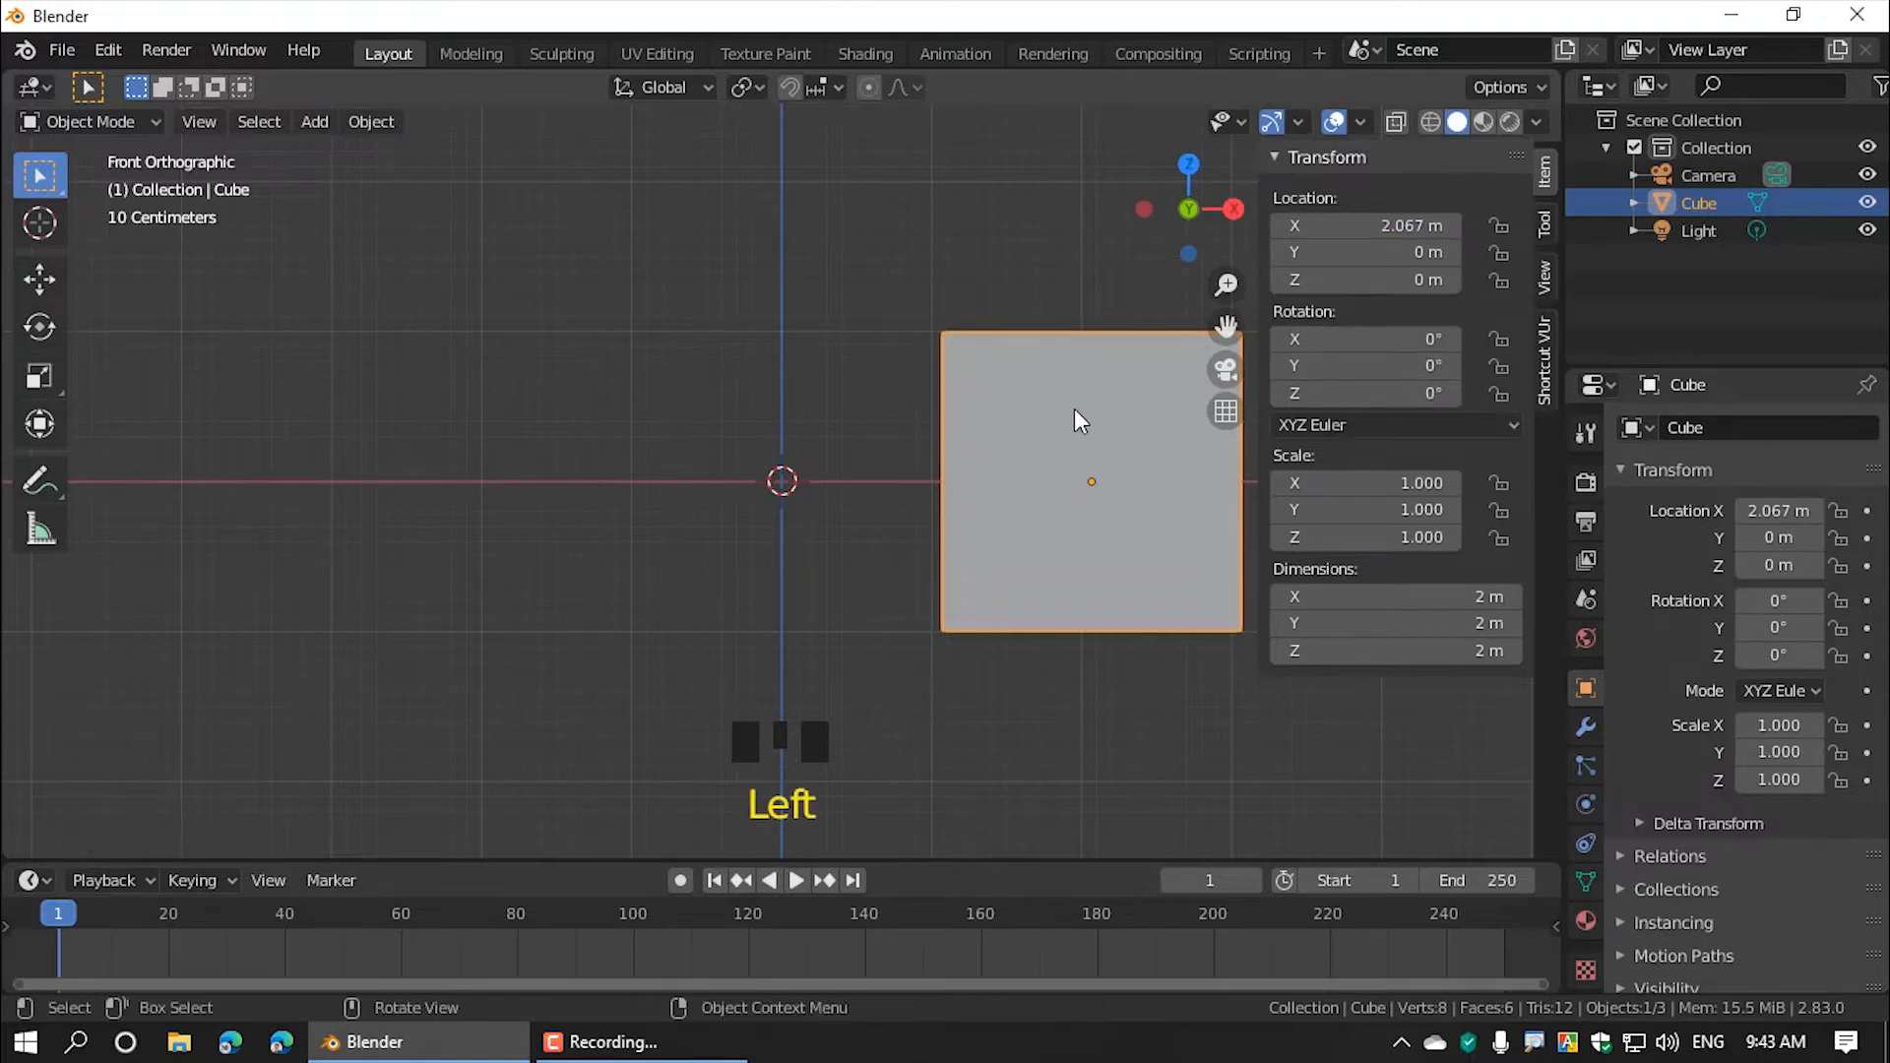
pyautogui.press('g')
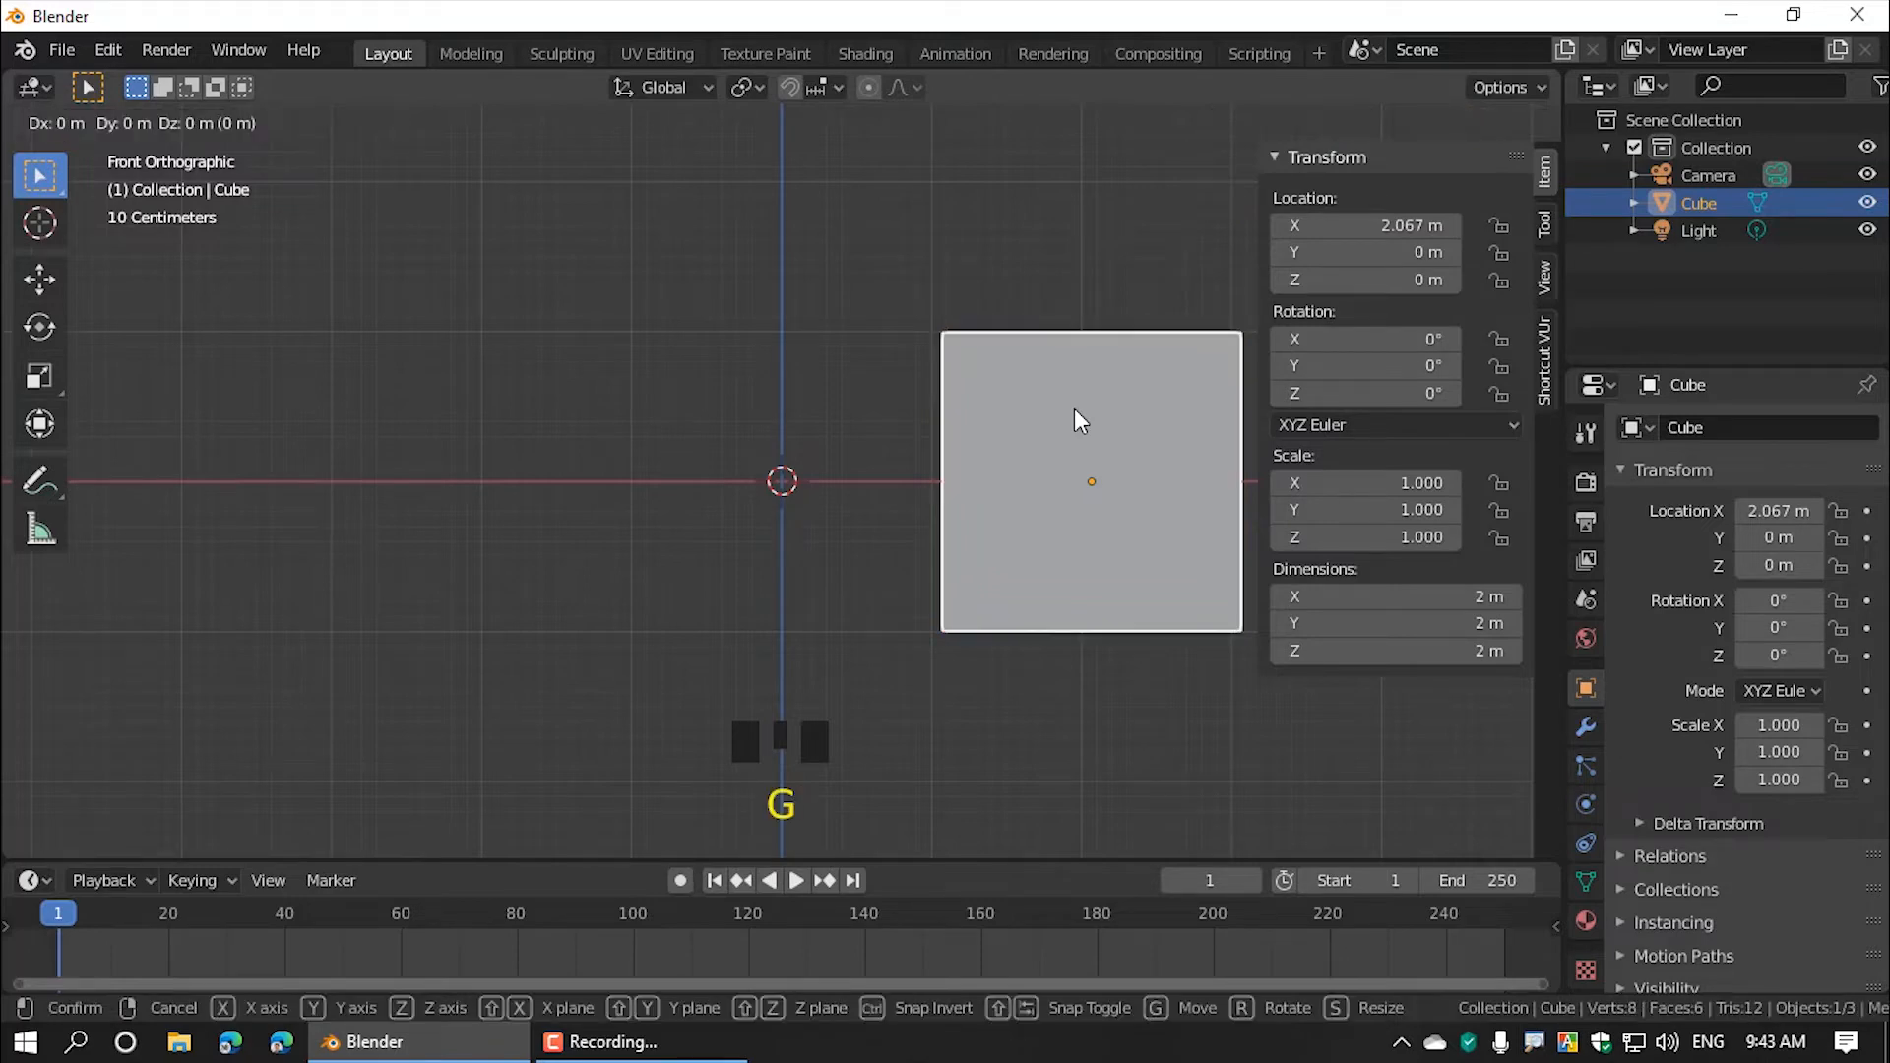
pyautogui.press('x')
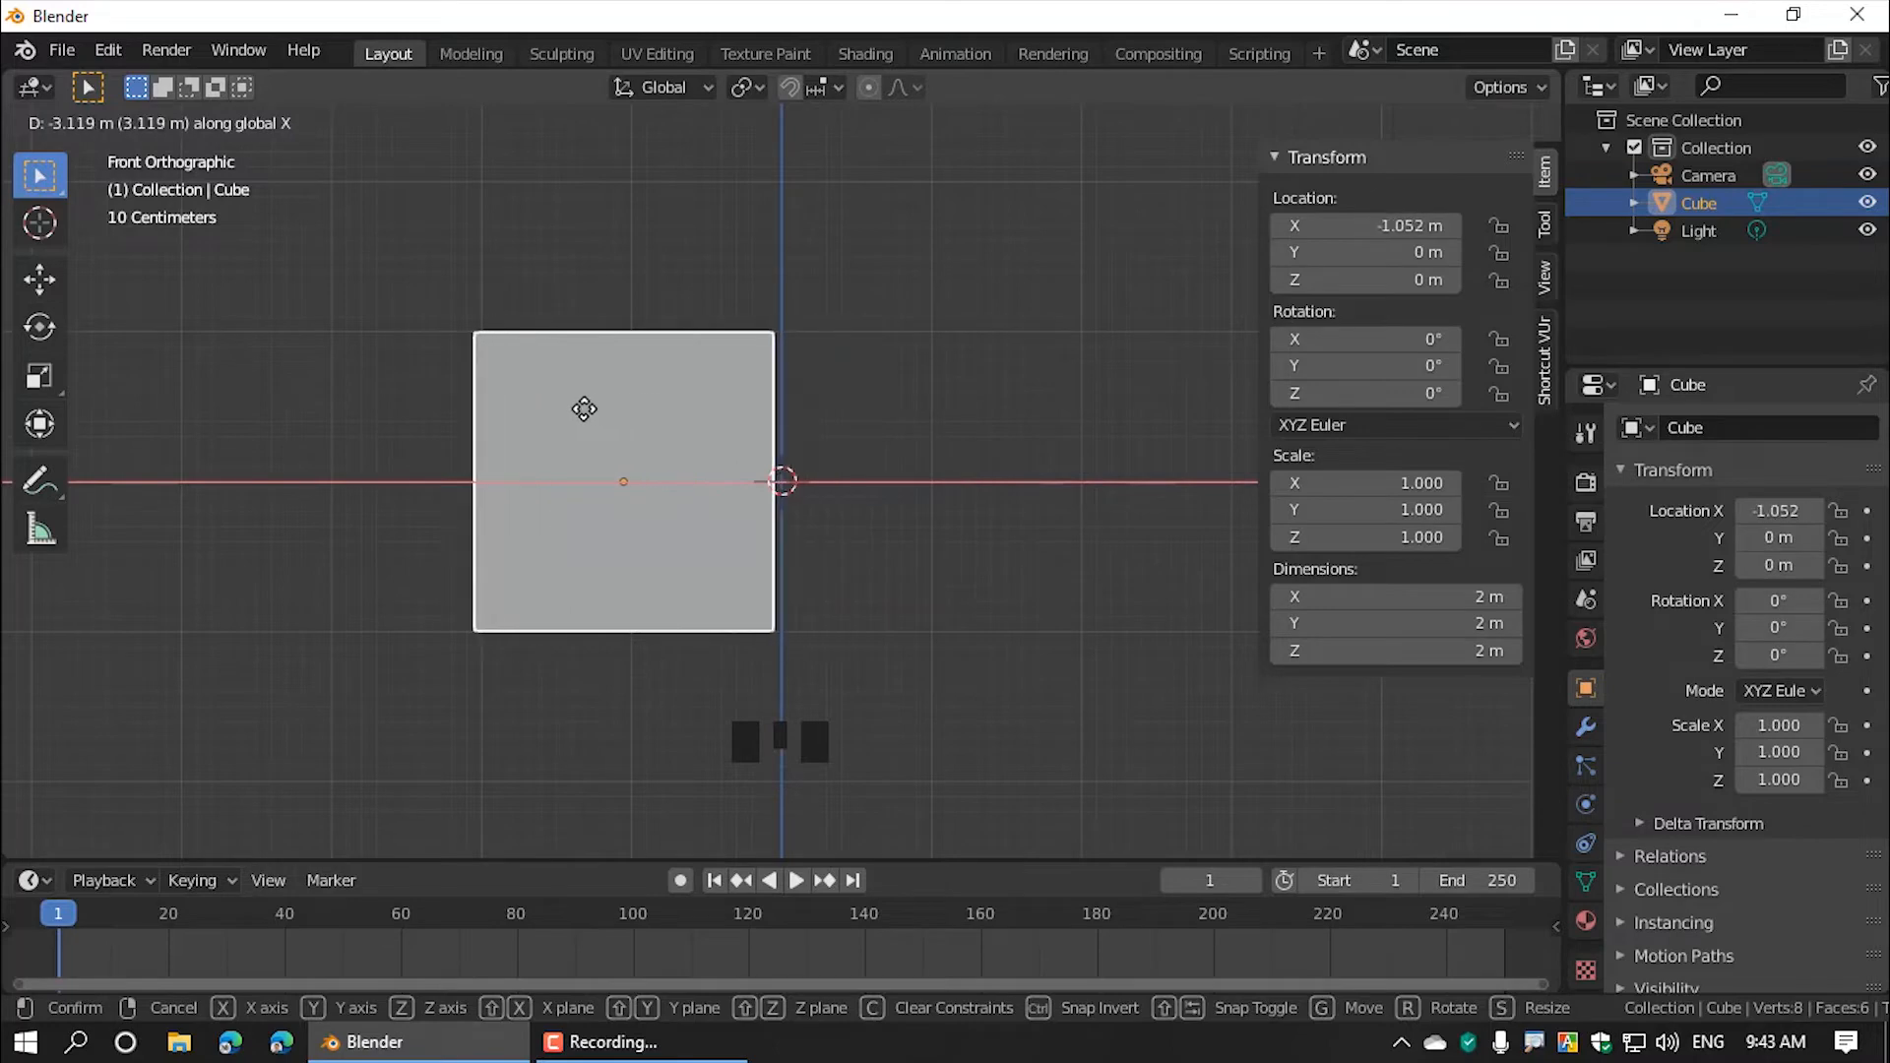
pyautogui.click(504, 409)
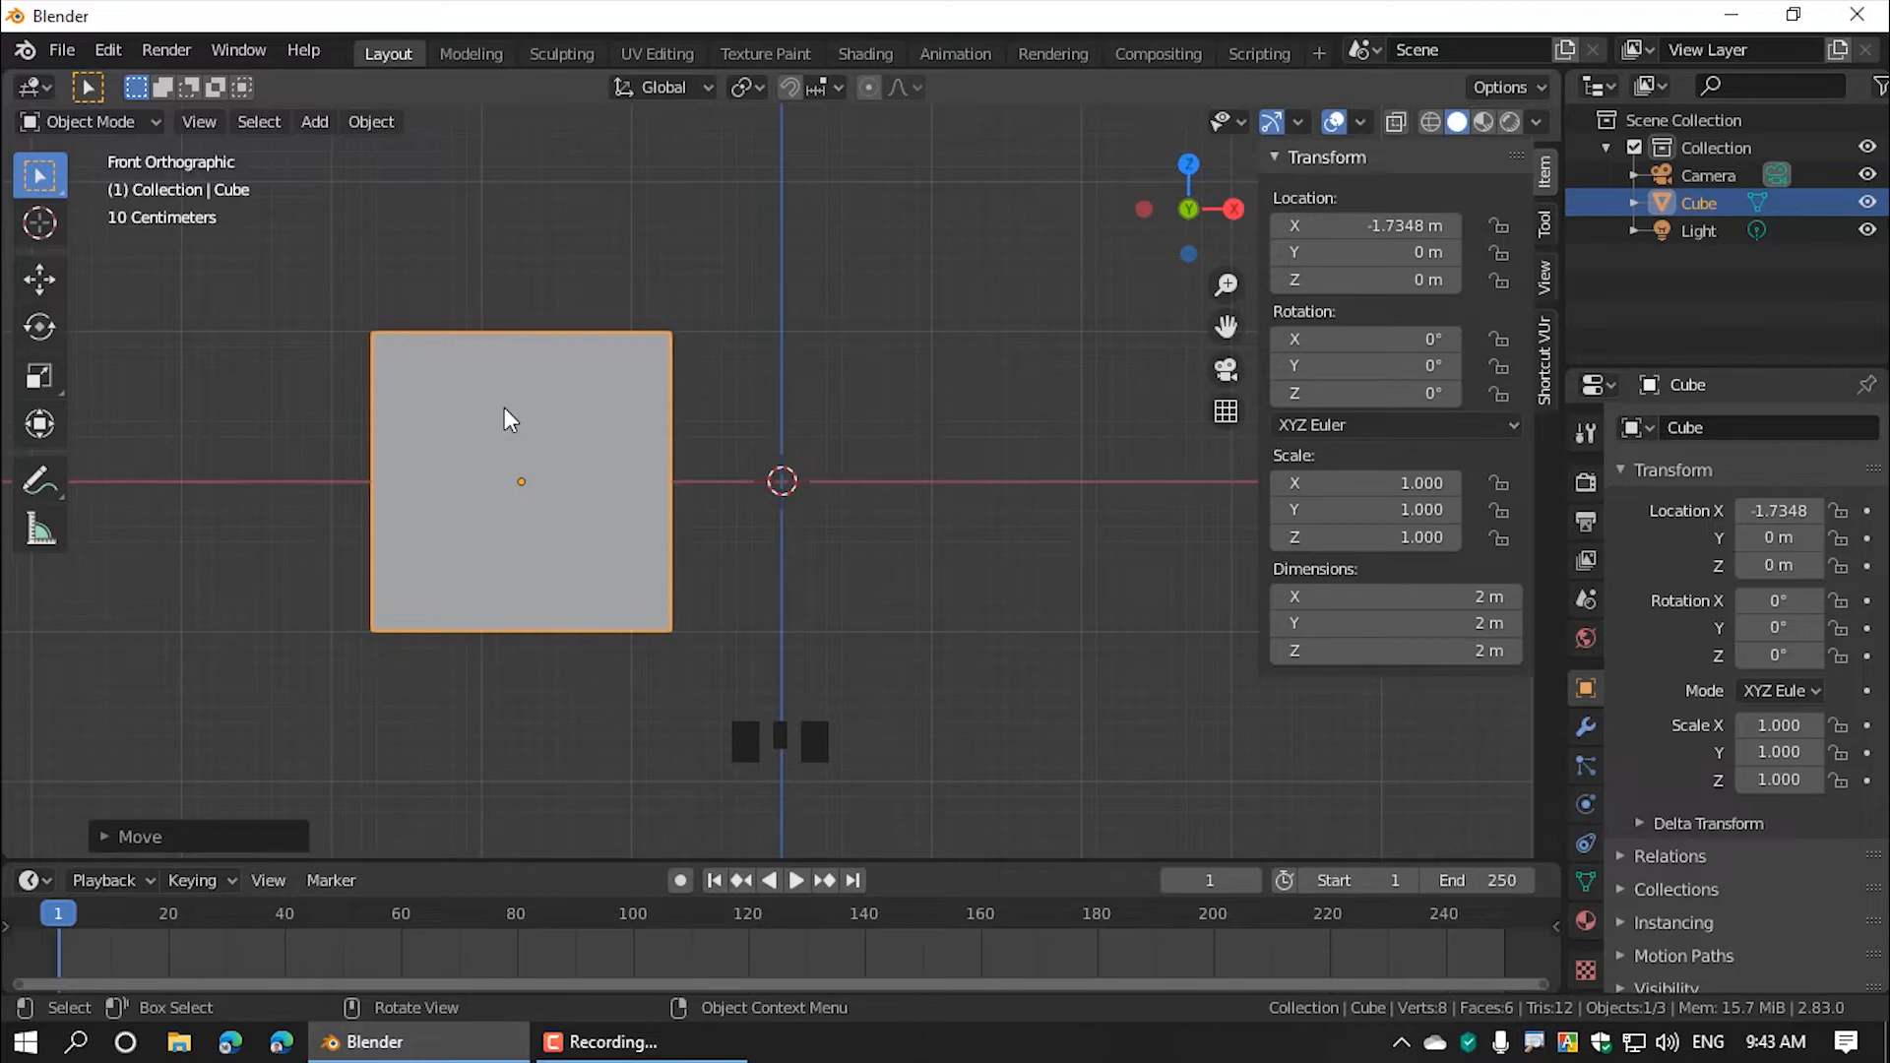
# Step: Move the cube along the global Z axis to a Z location of about -0.03 m
pyautogui.press('g')
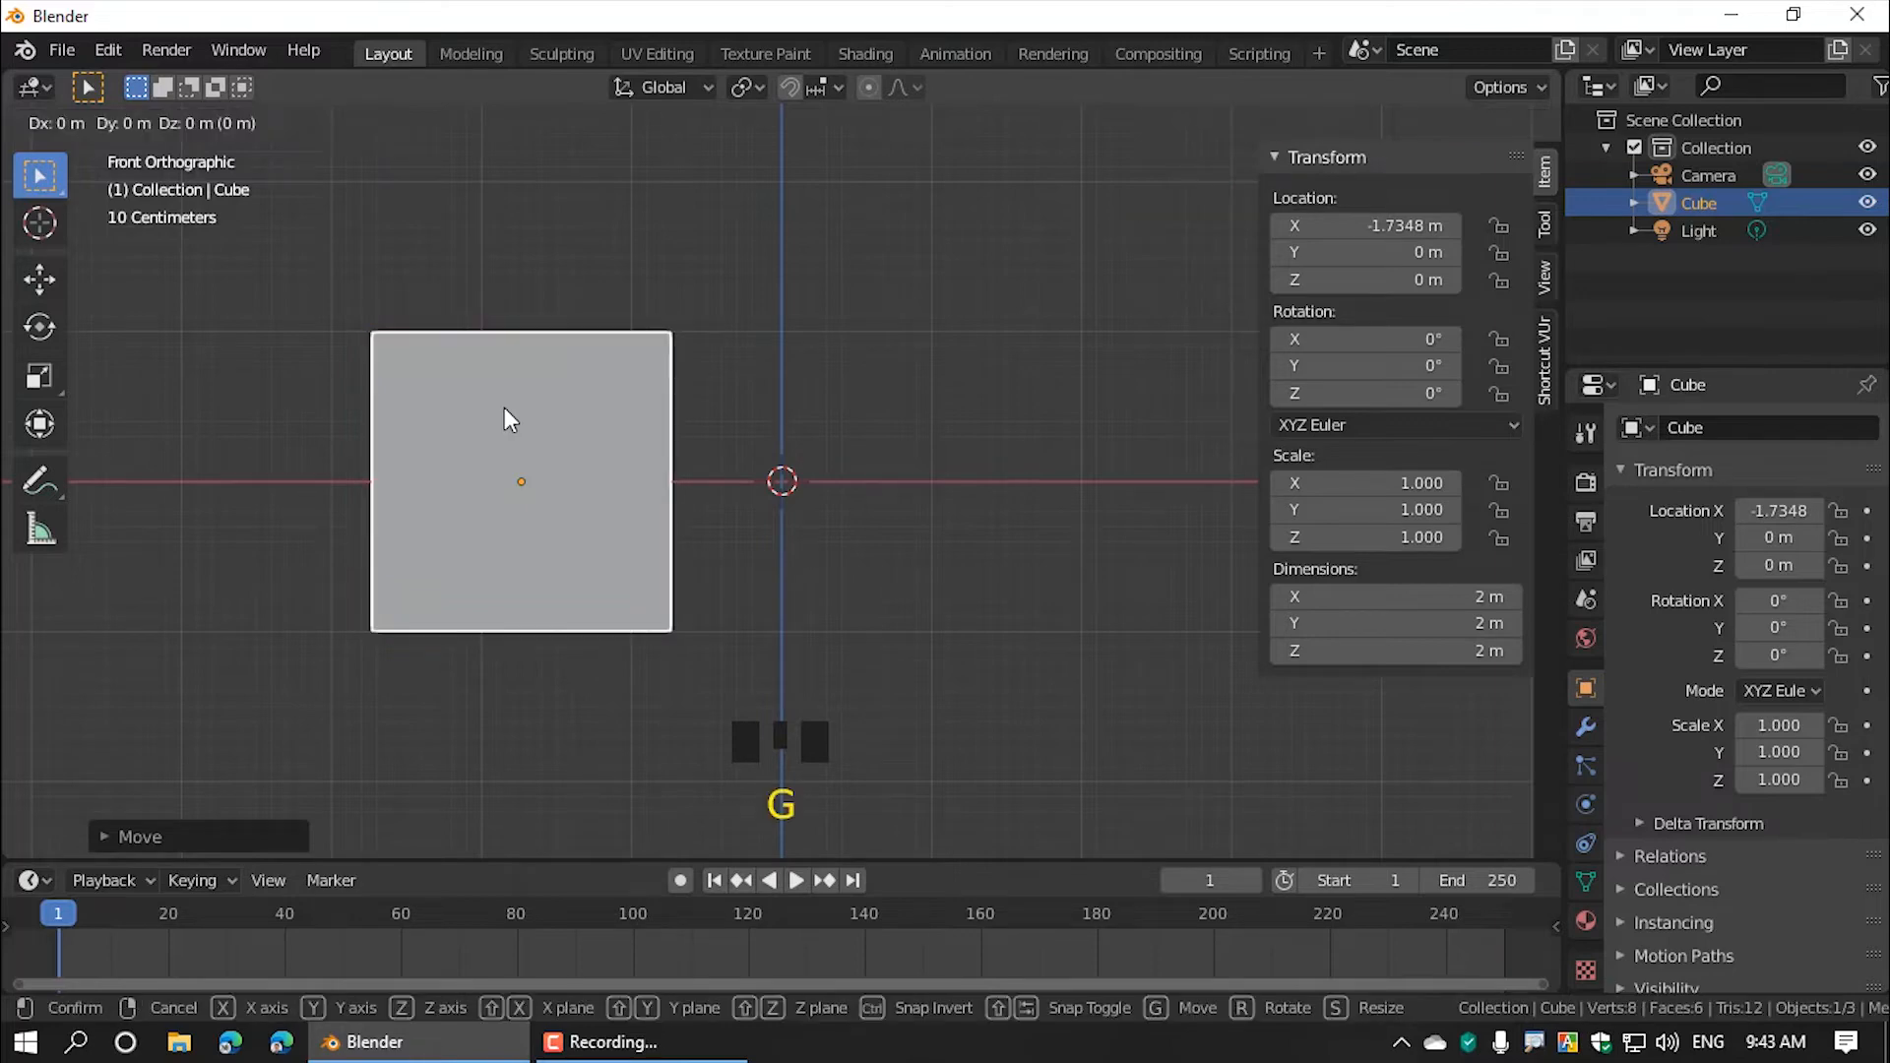
pyautogui.press('z')
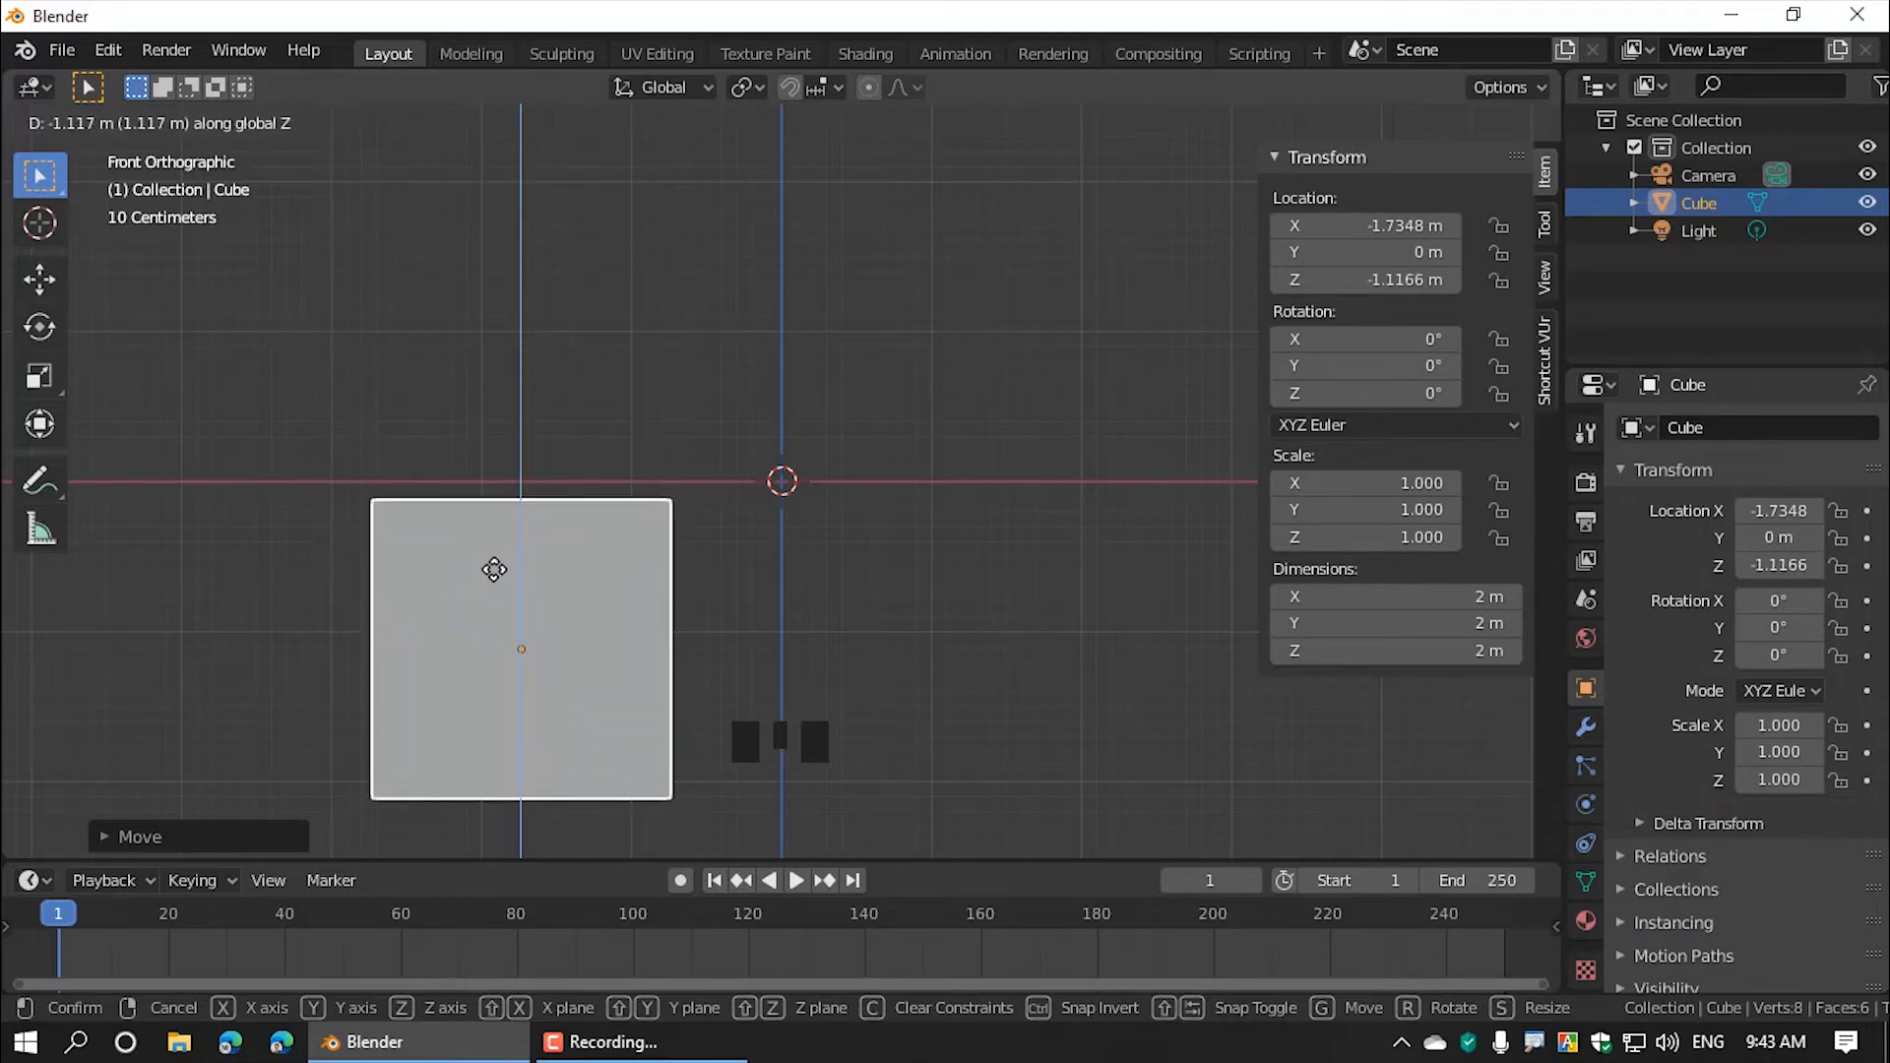
pyautogui.click(496, 411)
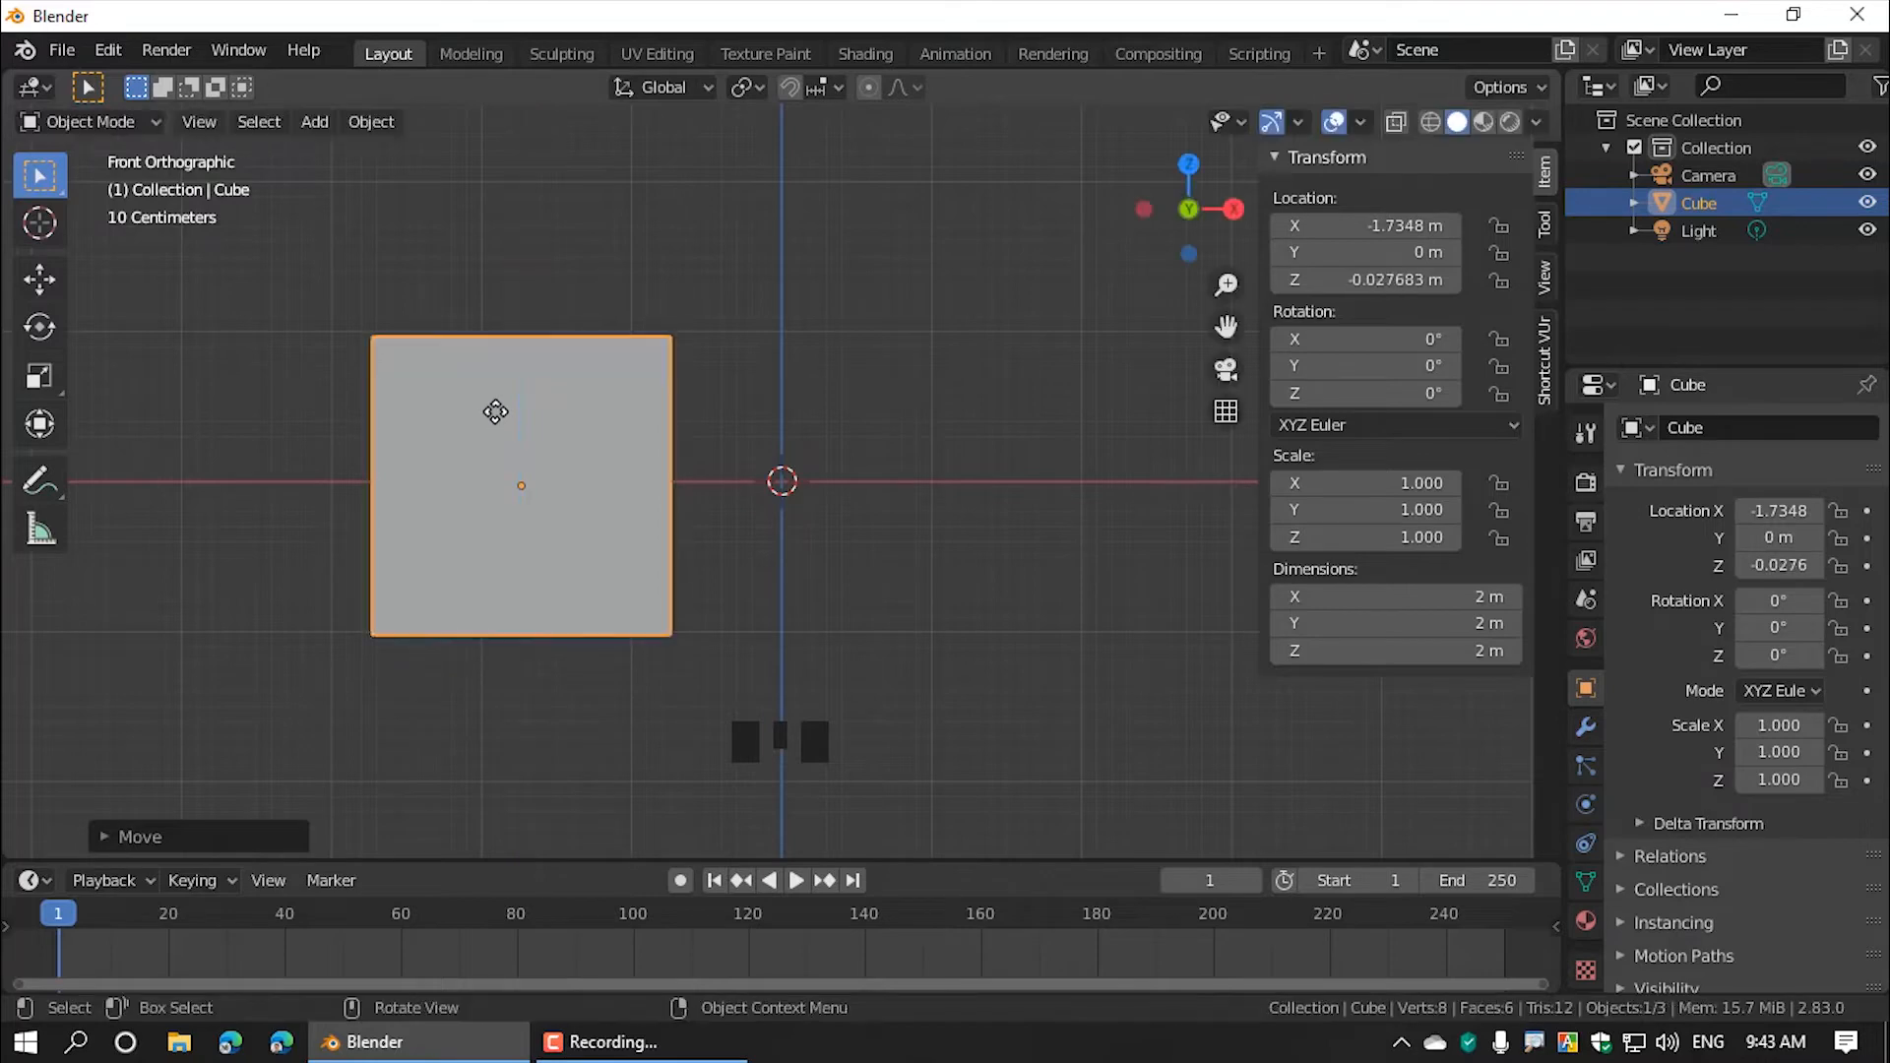
# Step: Undo the cube's moves along the Z and X axes until it is back at the world origin
pyautogui.press('ctrl')
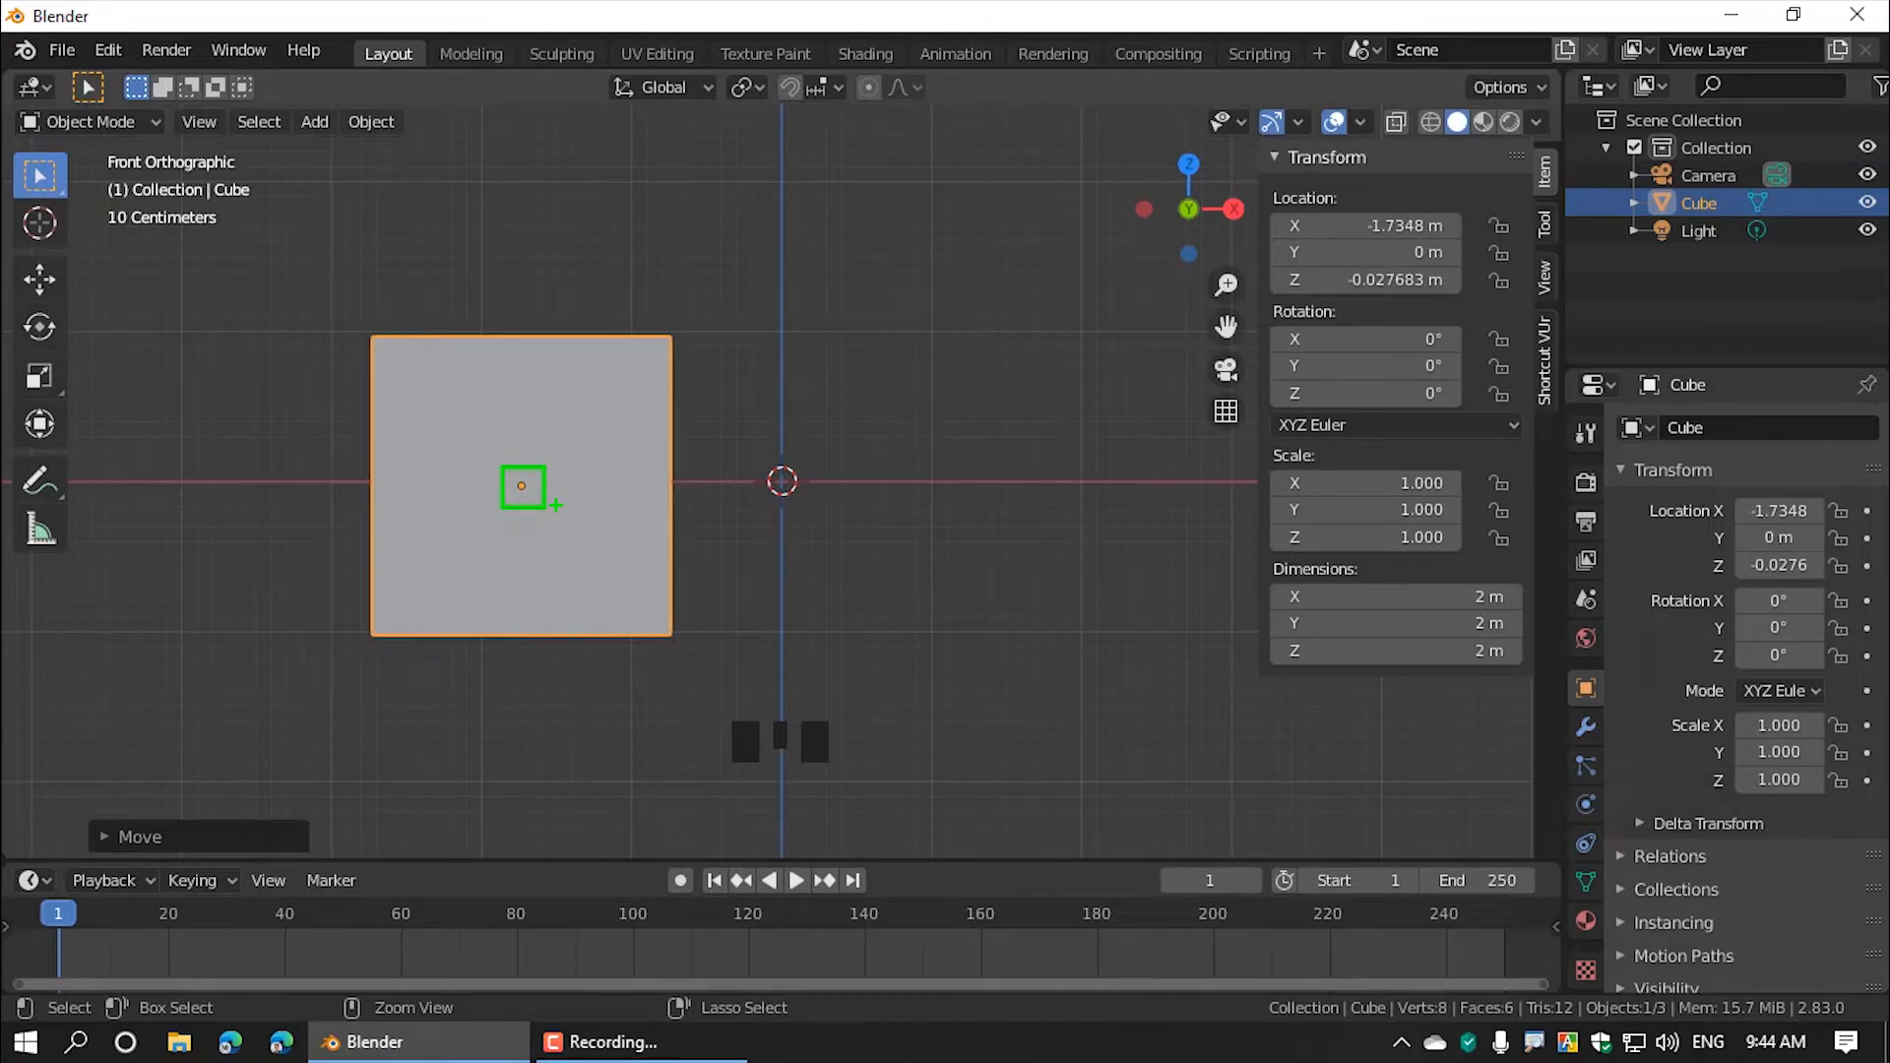
pyautogui.hotkey('ctrl', 'z')
pyautogui.hotkey('ctrl', 'z')
pyautogui.hotkey('ctrl', 'z')
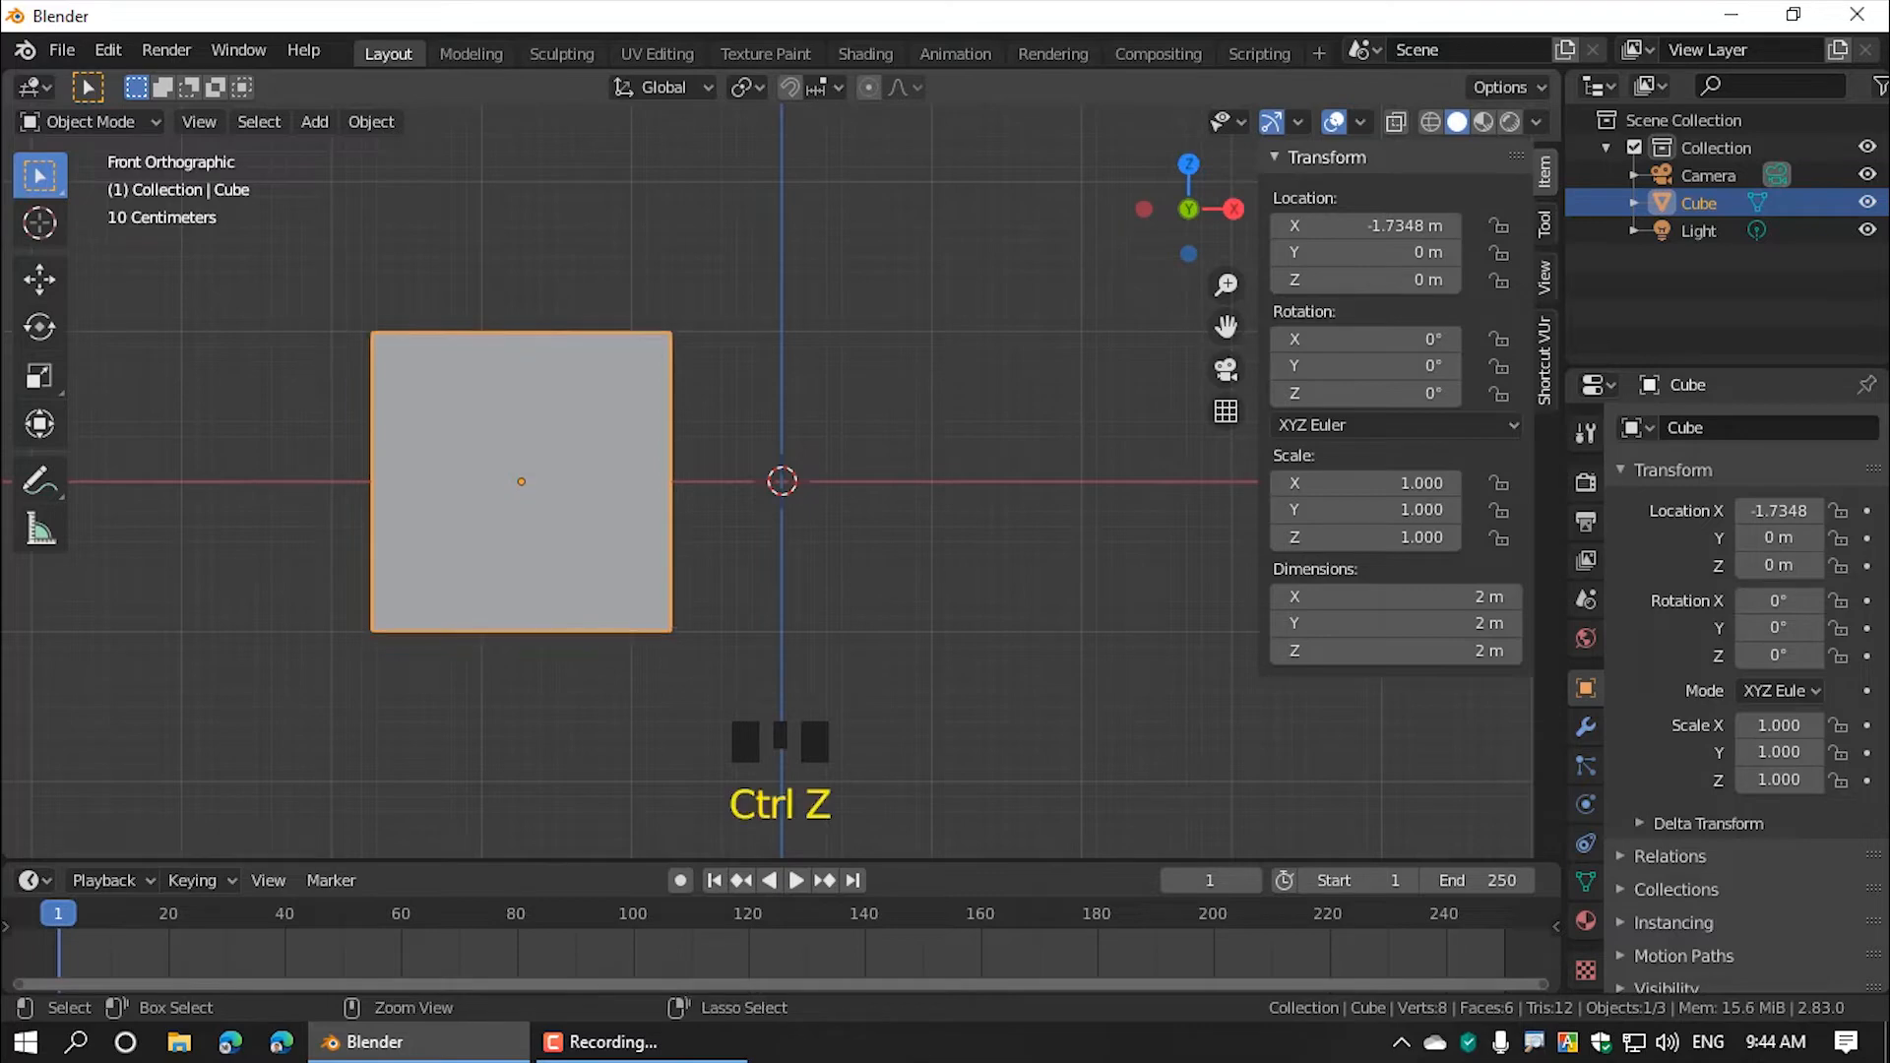
pyautogui.hotkey('ctrl', 'z')
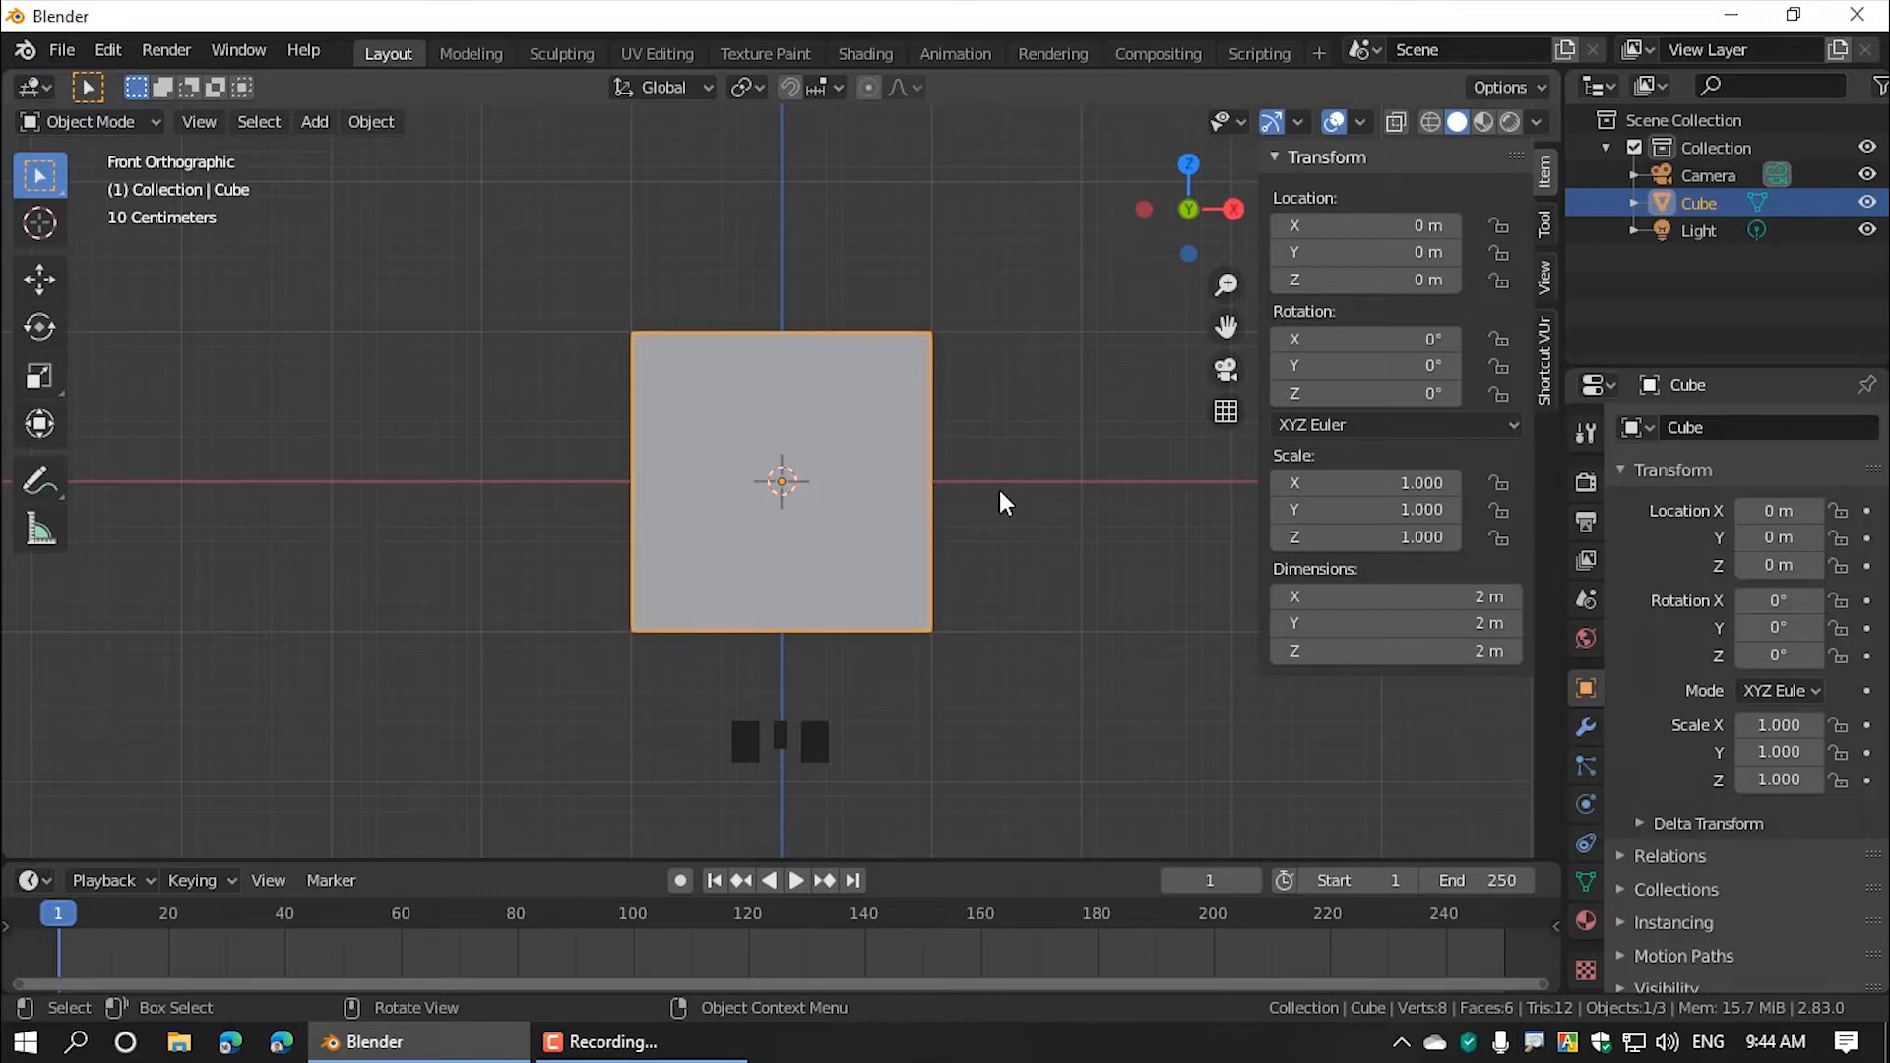
# Step: Try rotating the cube about the global Z axis in a perspective view
pyautogui.moveTo(1002, 476); pyautogui.dragTo(847, 573, button='middle')
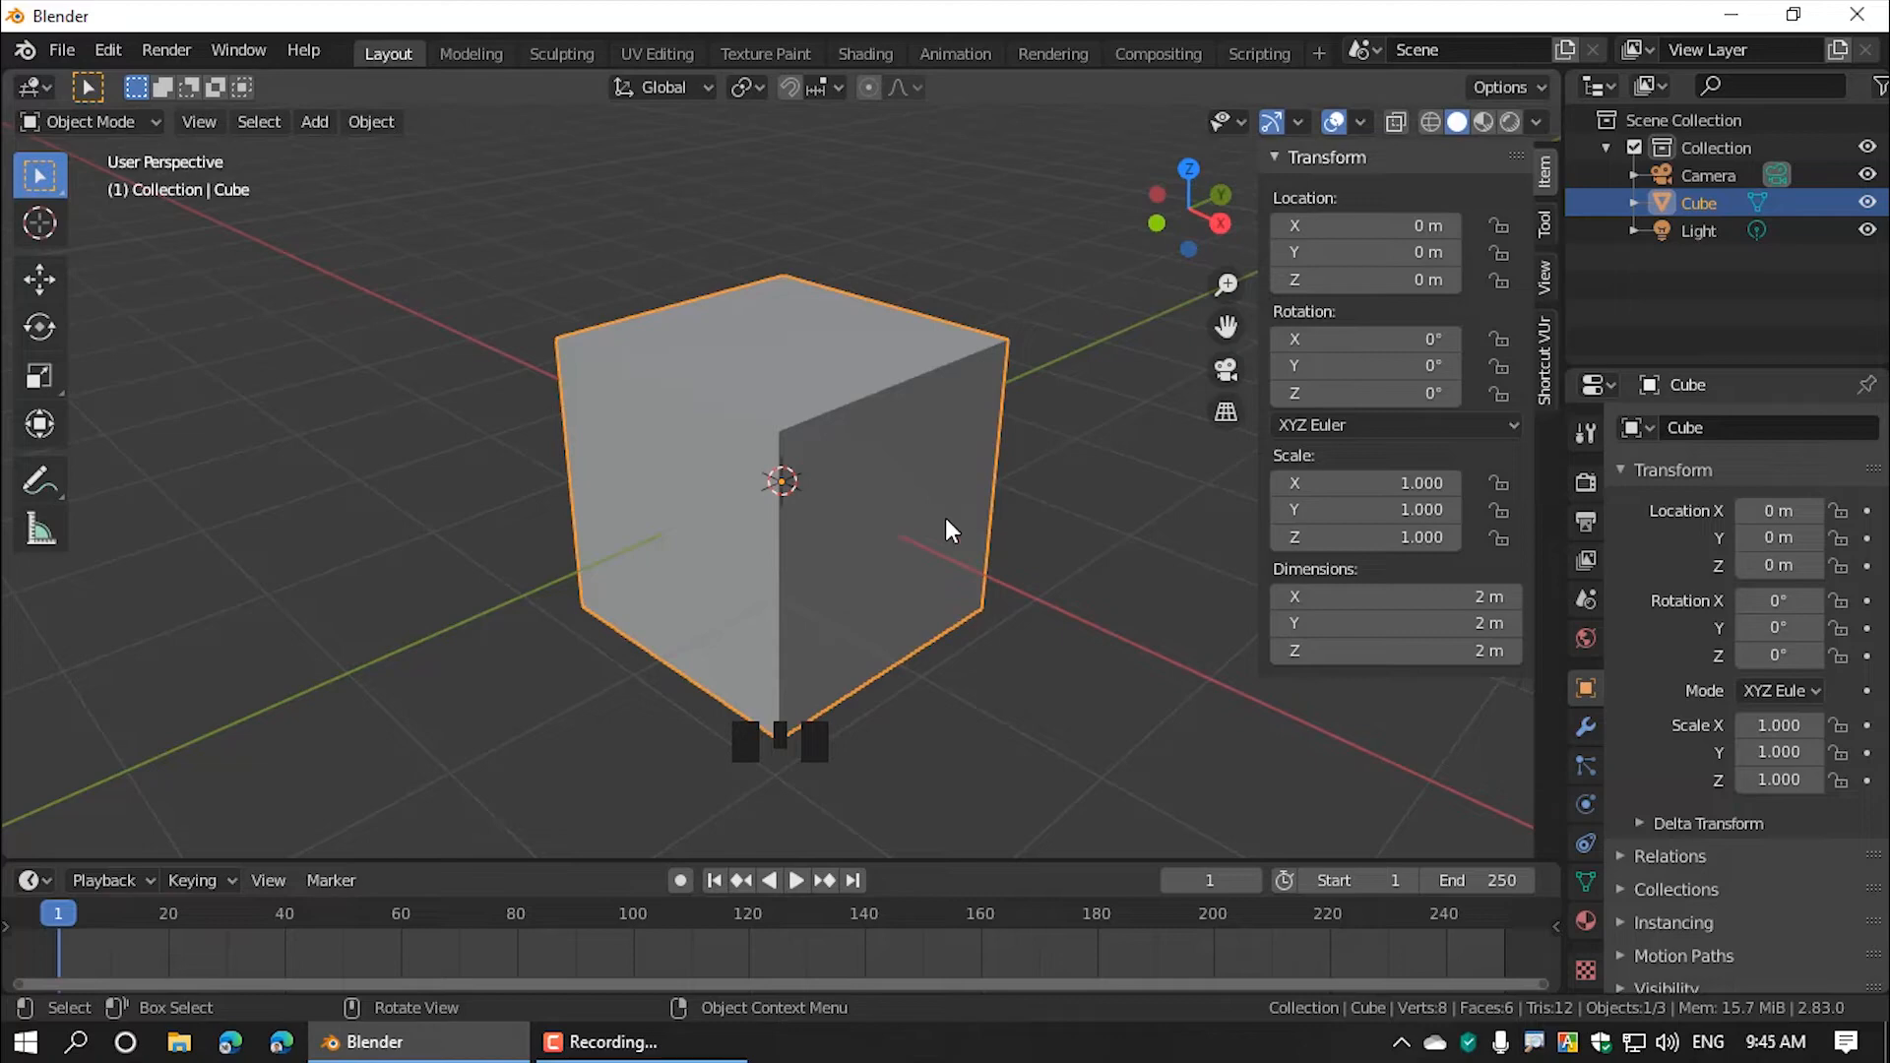
pyautogui.press('r')
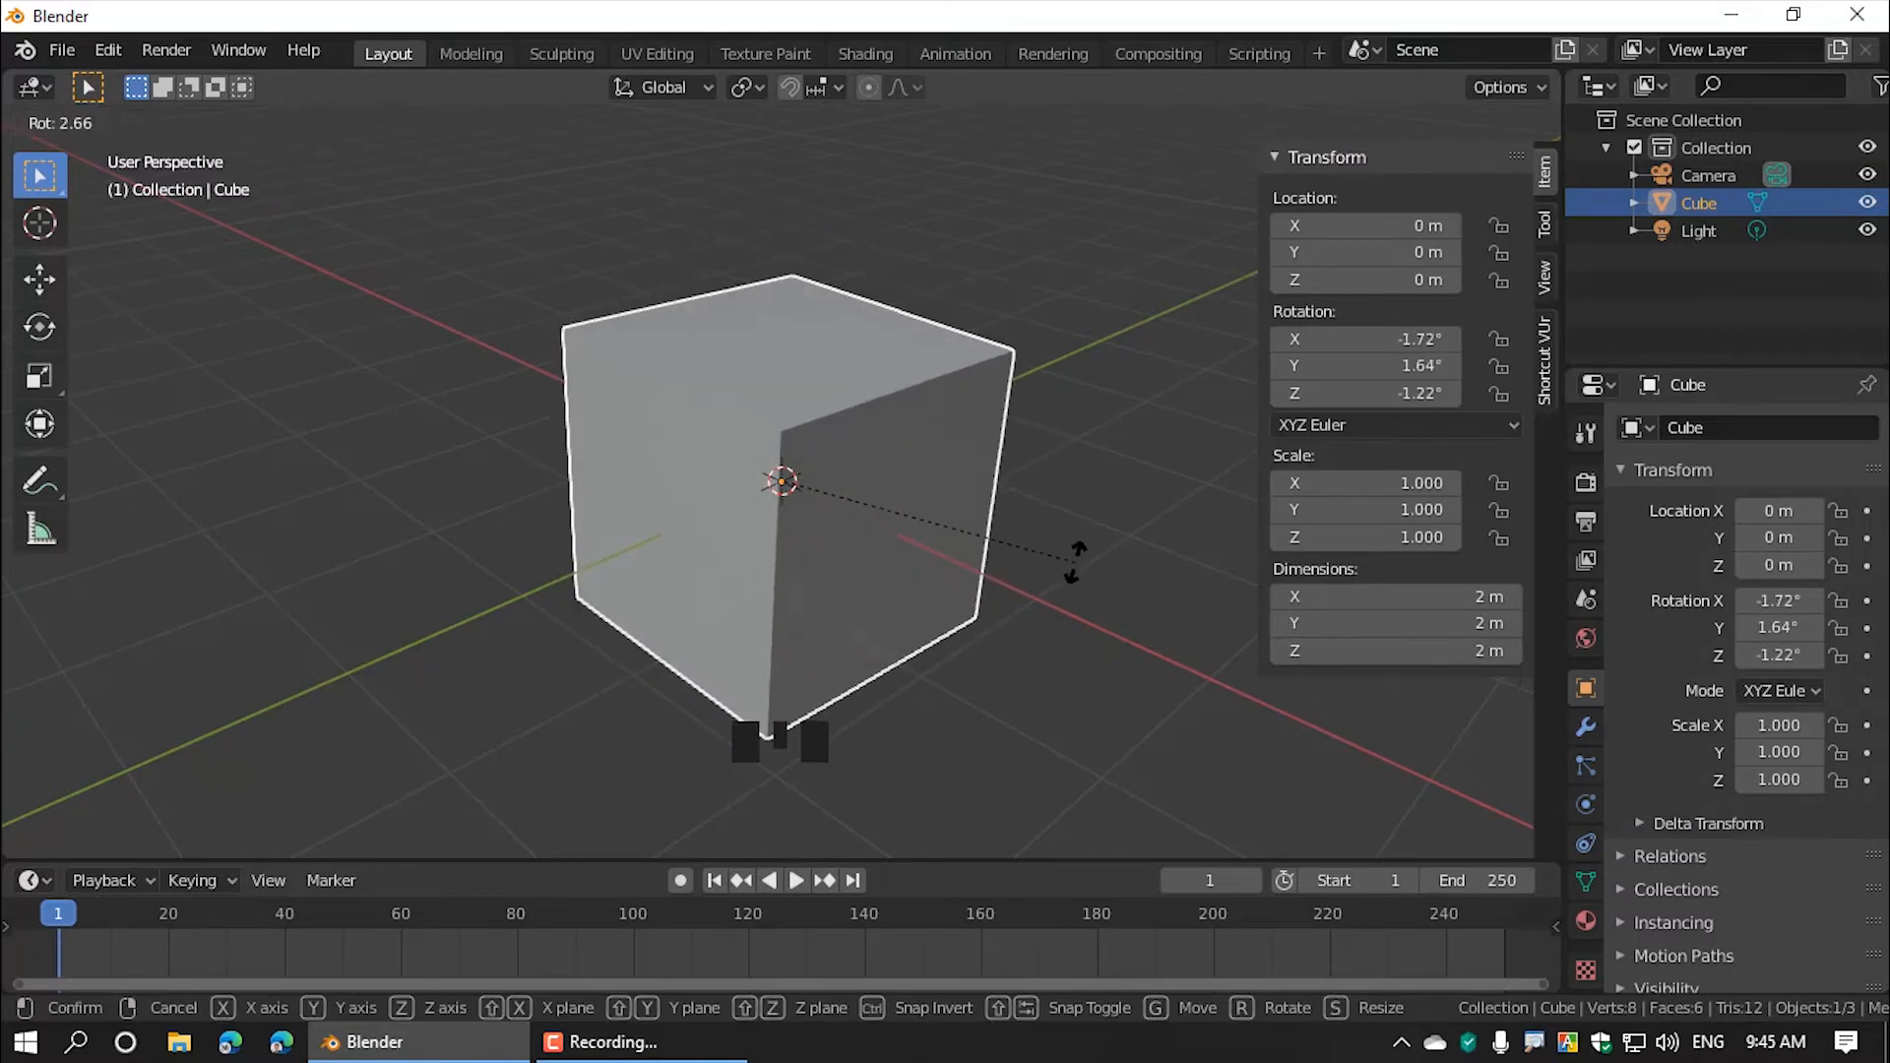
pyautogui.press('z')
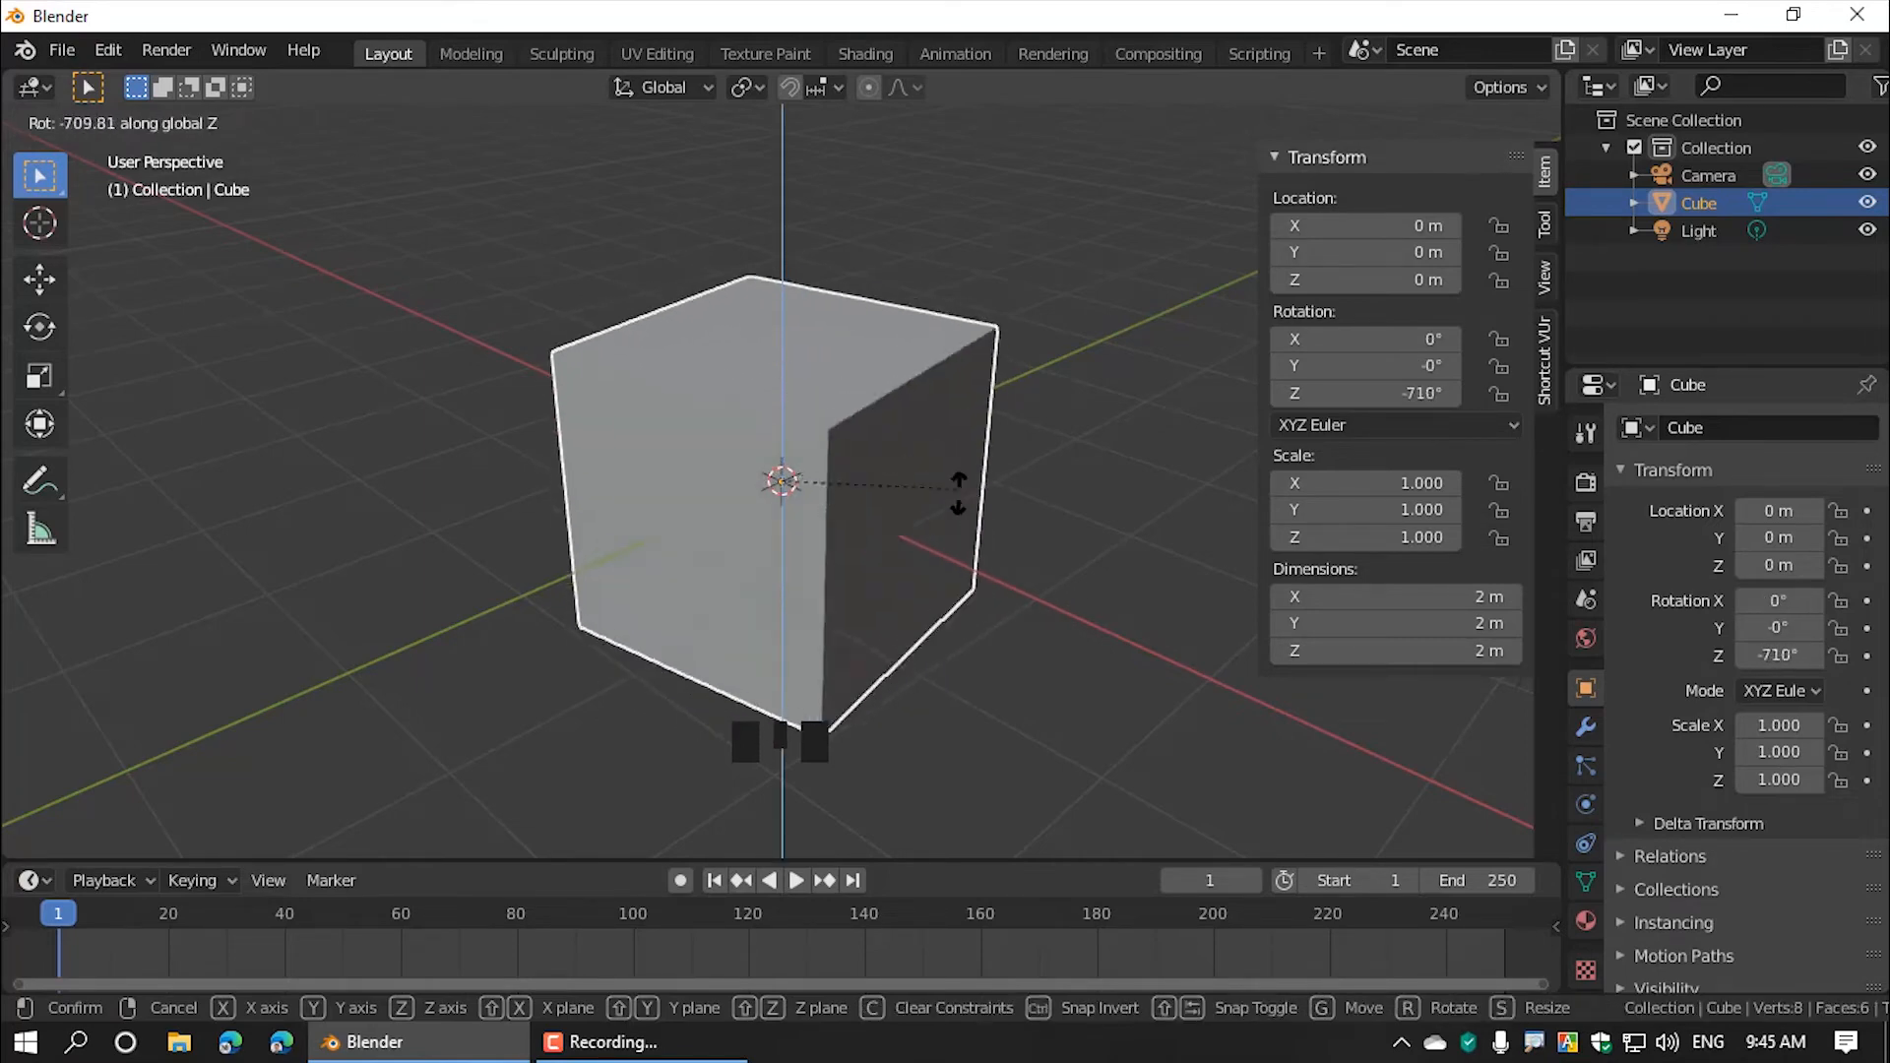
pyautogui.press('Escape')
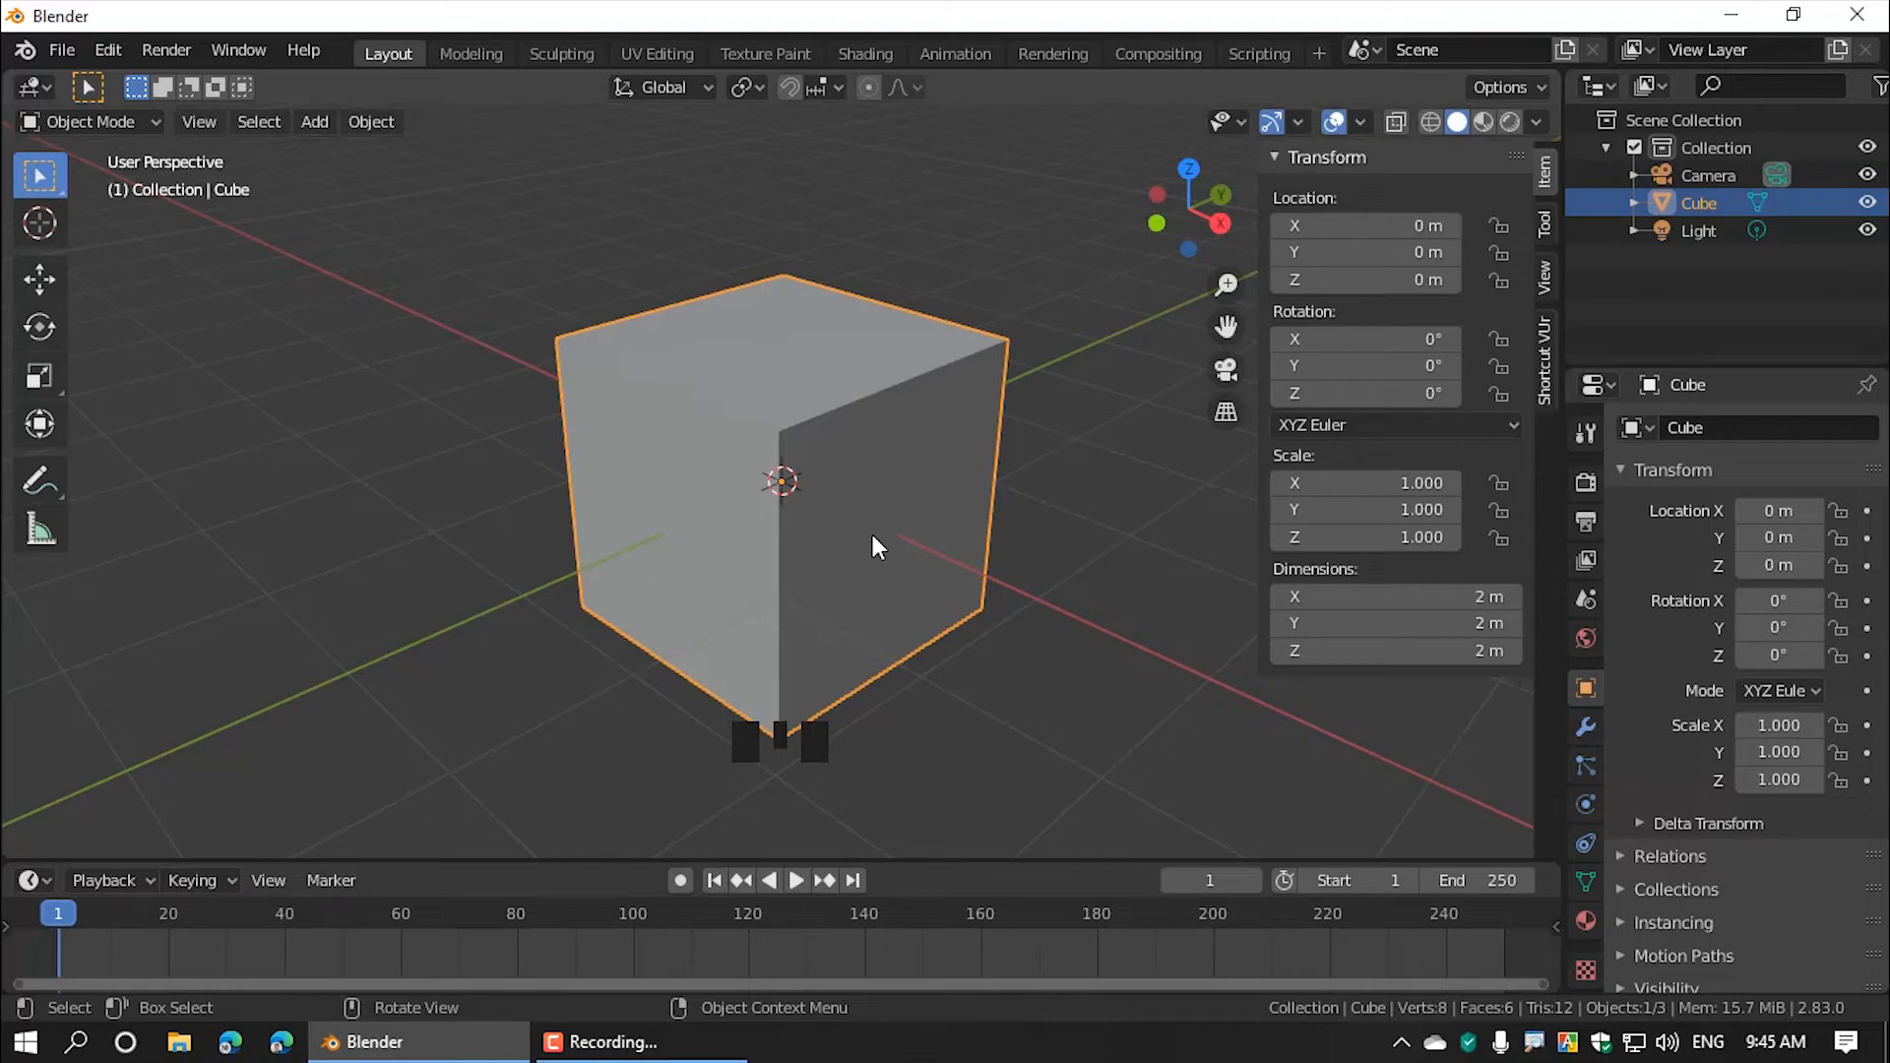
# Step: Try rotating the cube about the global X axis
pyautogui.press('r')
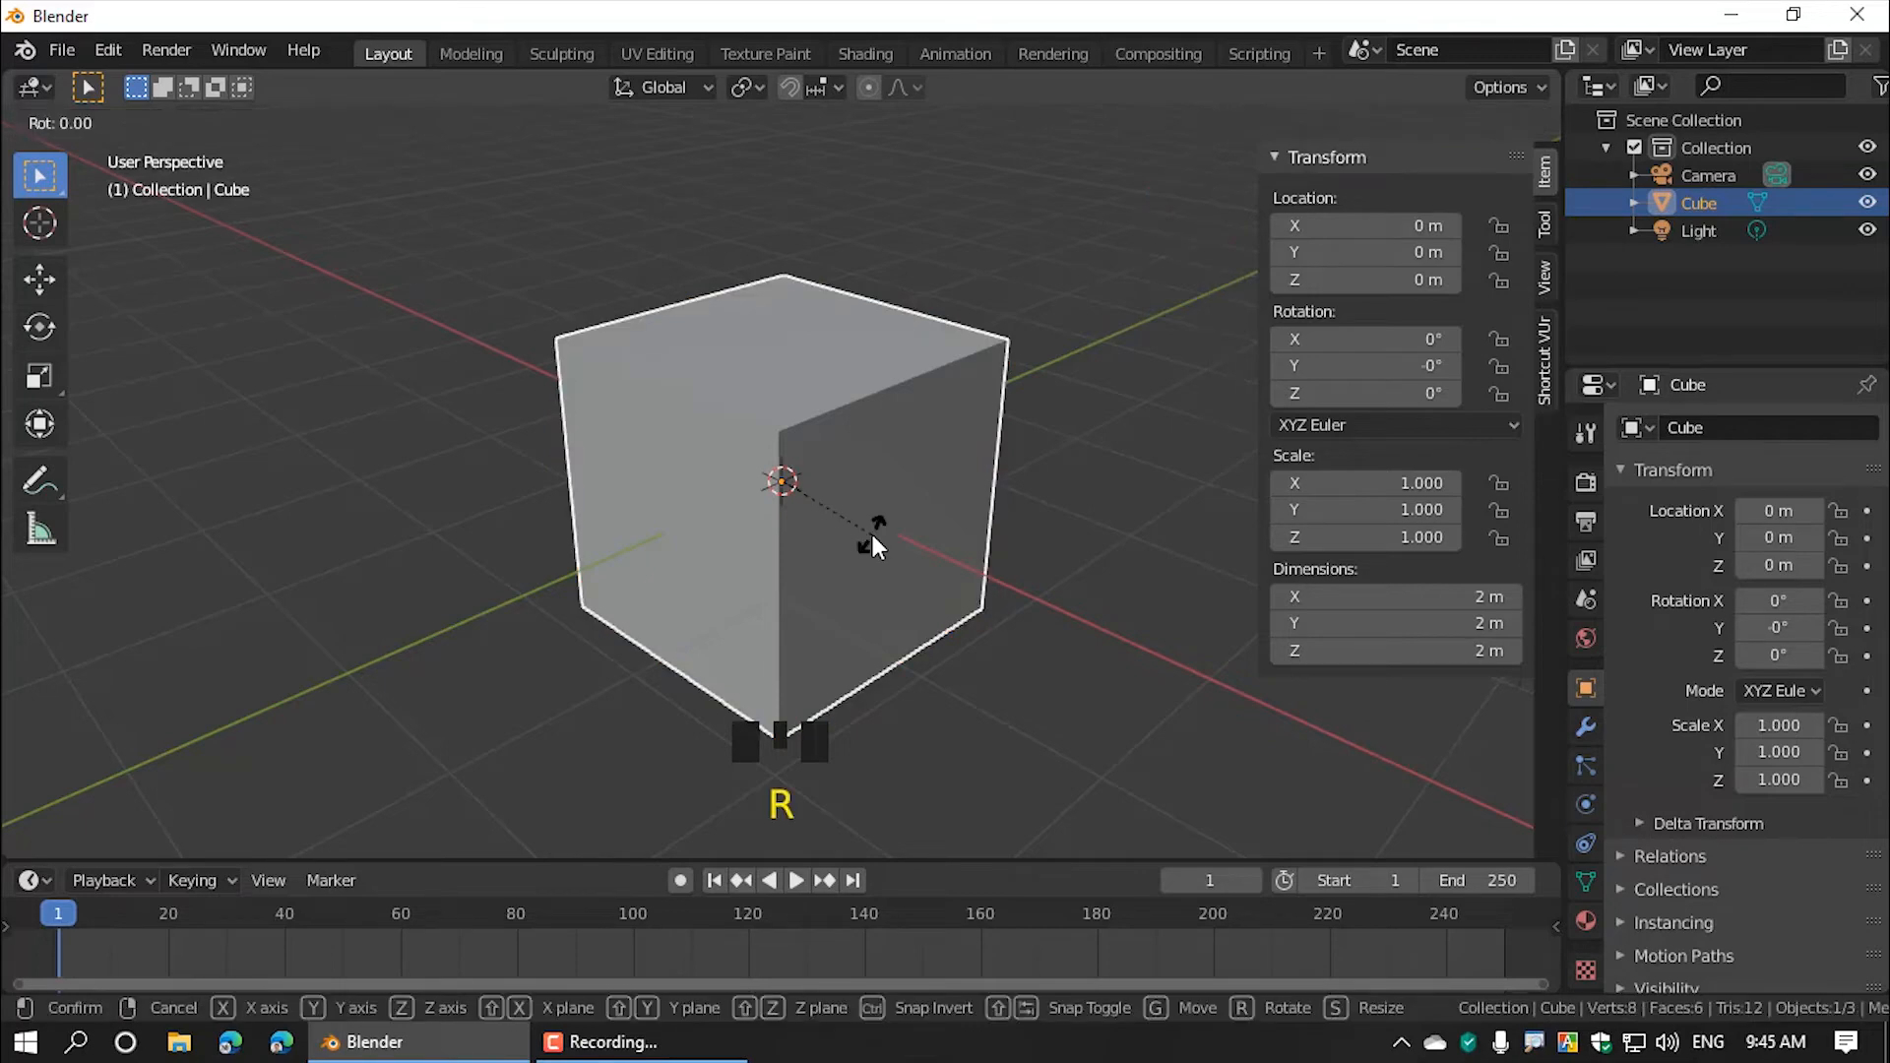
pyautogui.press('x')
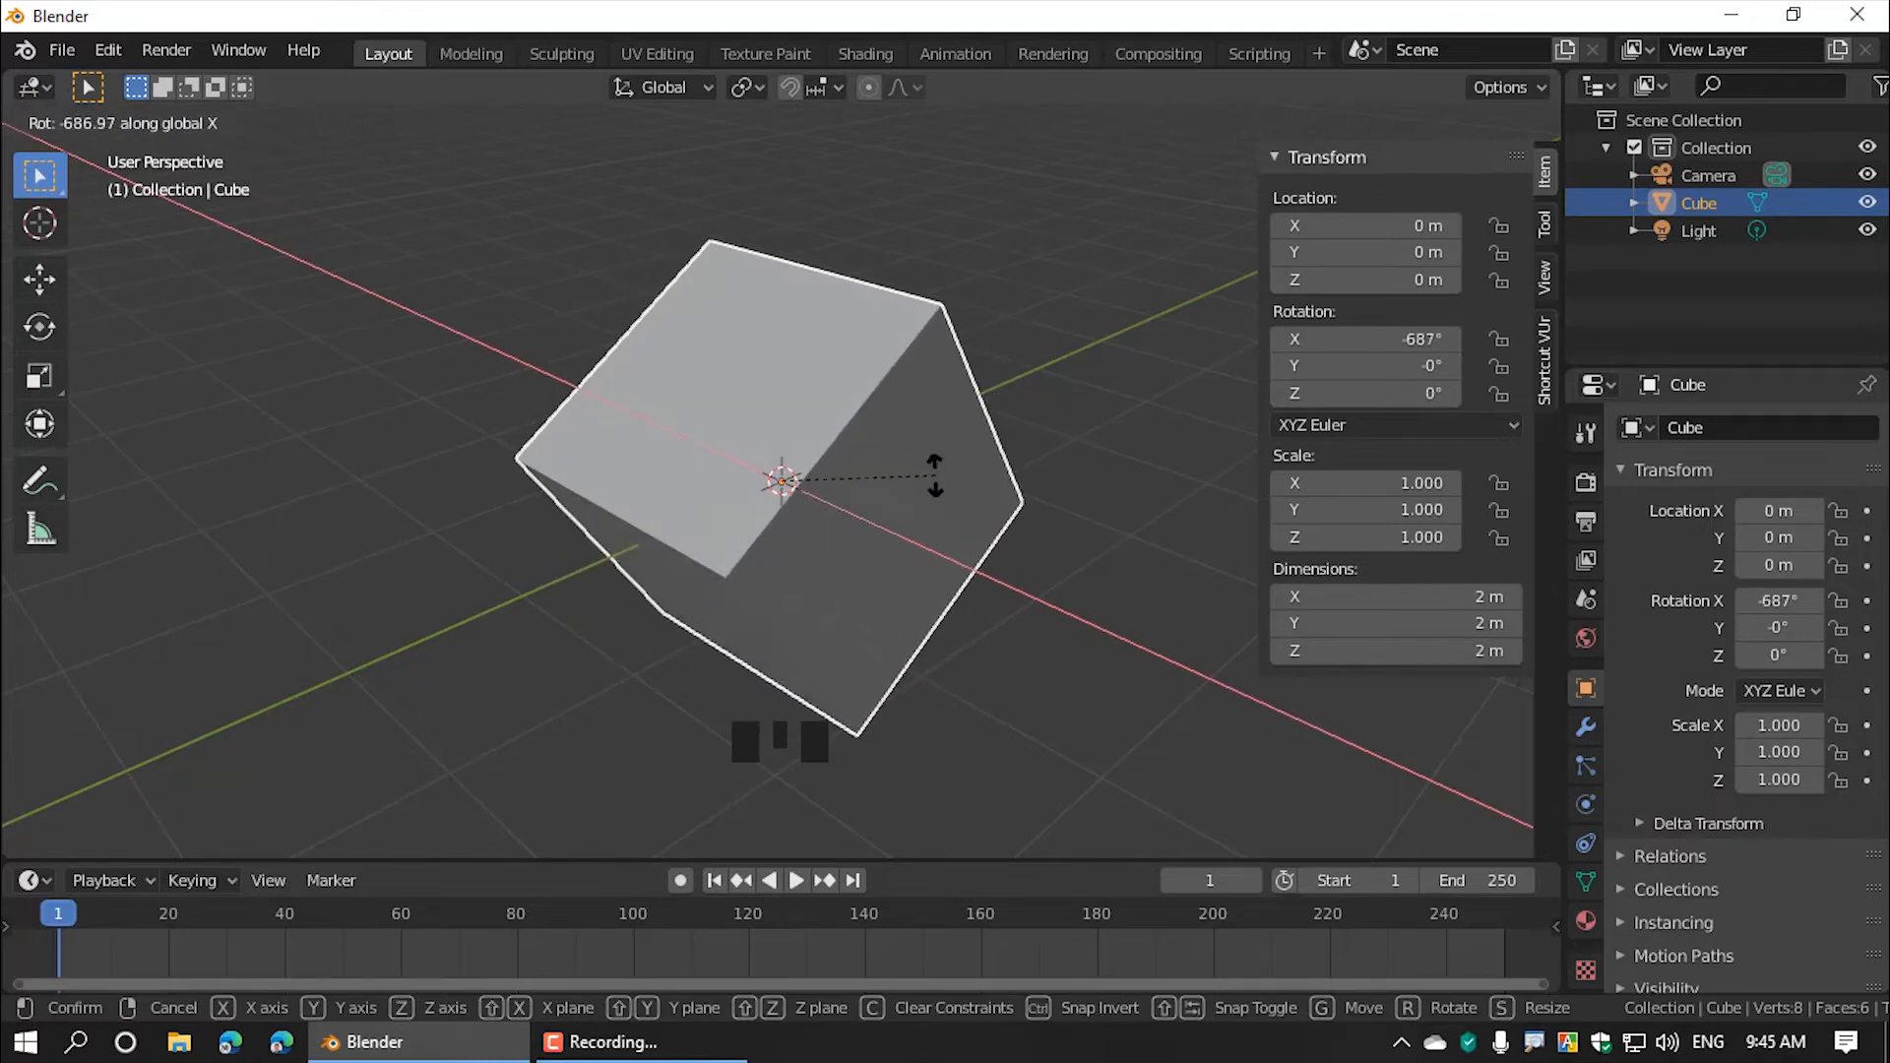
pyautogui.rightClick(935, 475)
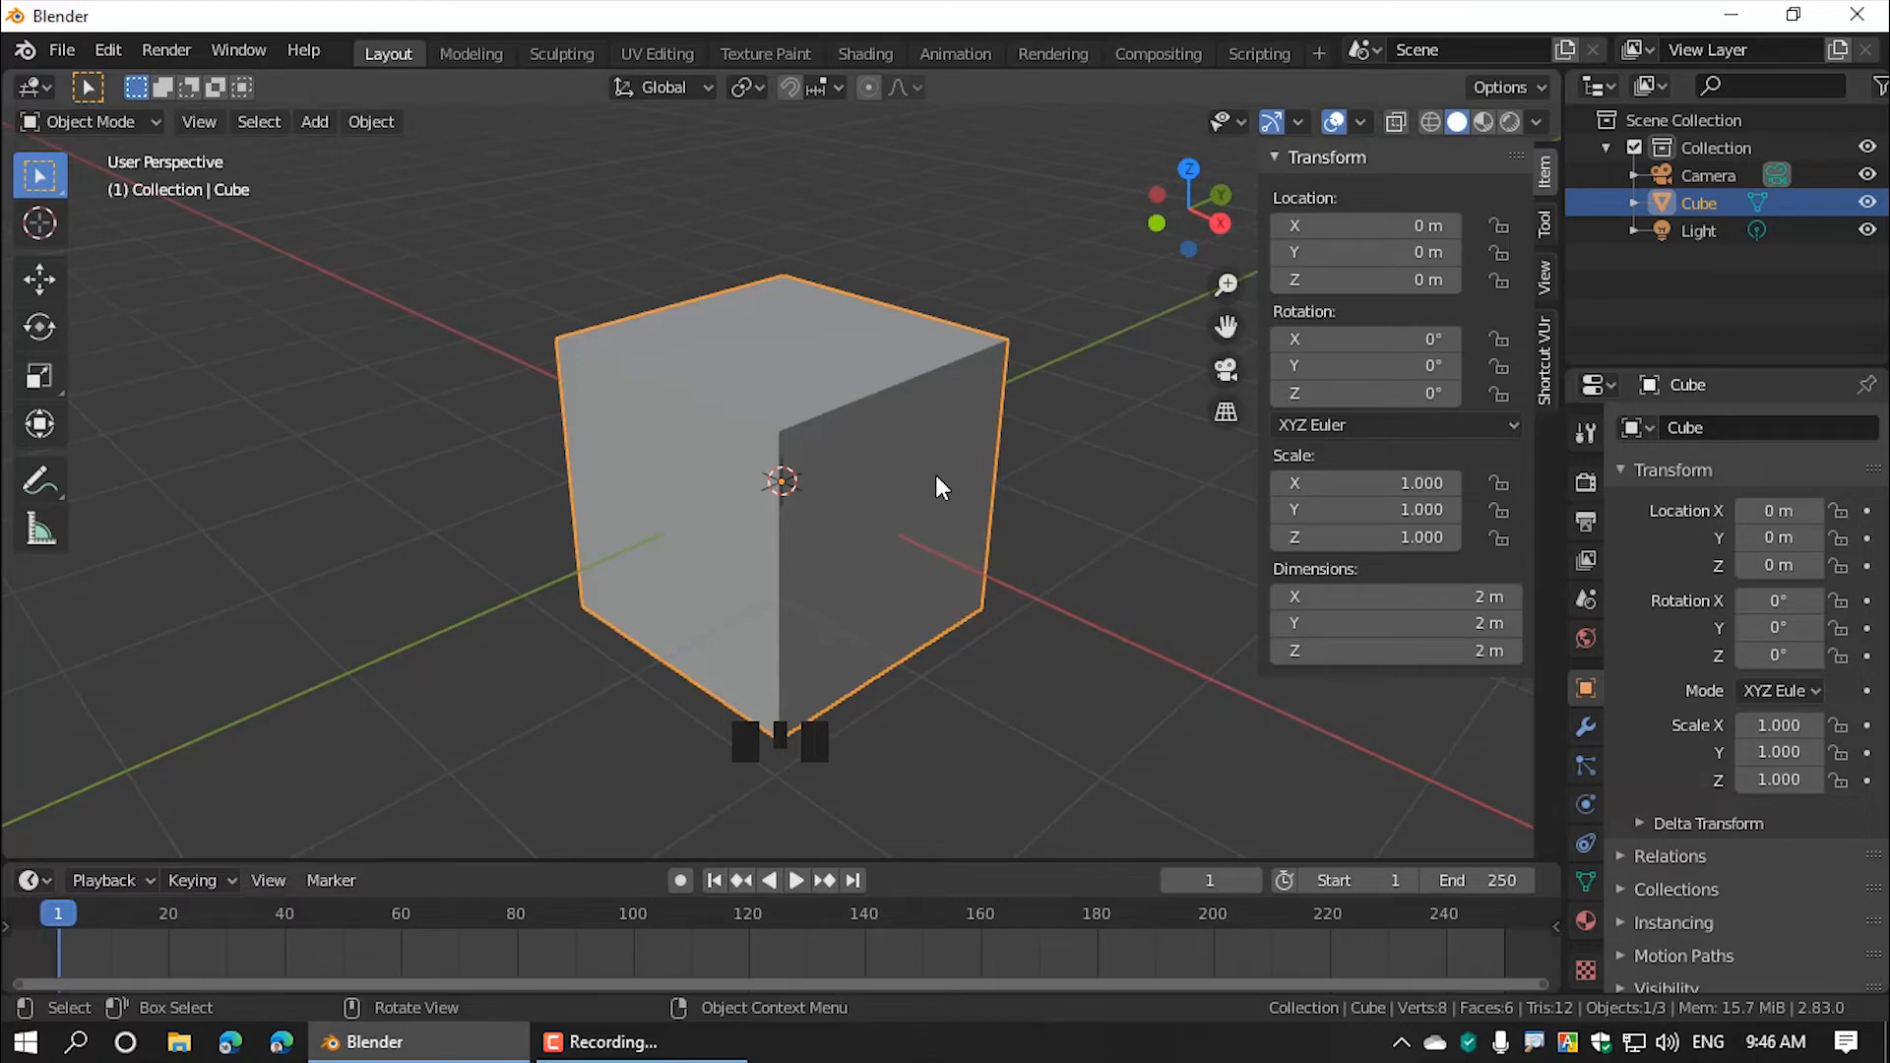
# Step: Show the cube in the front orthographic view at the Meters grid scale, with its transform properties displayed
pyautogui.press('KP_1')
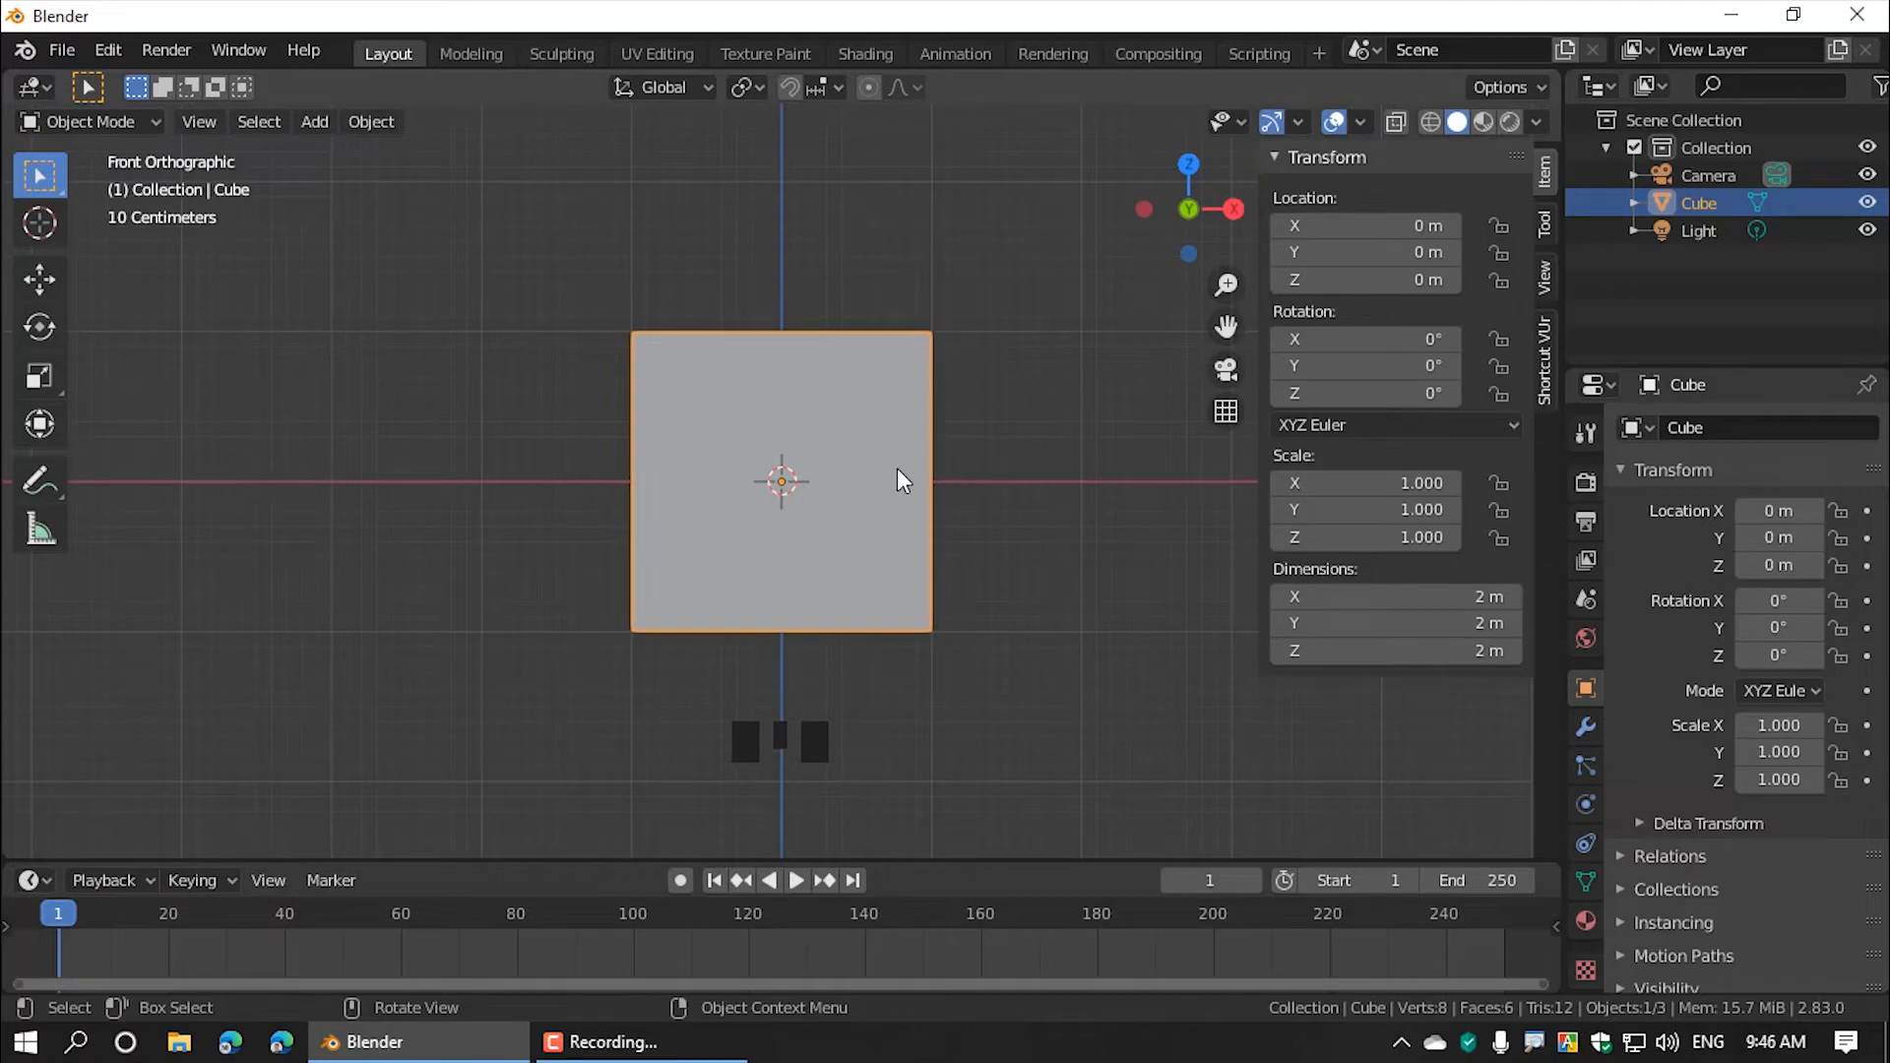
pyautogui.press('n')
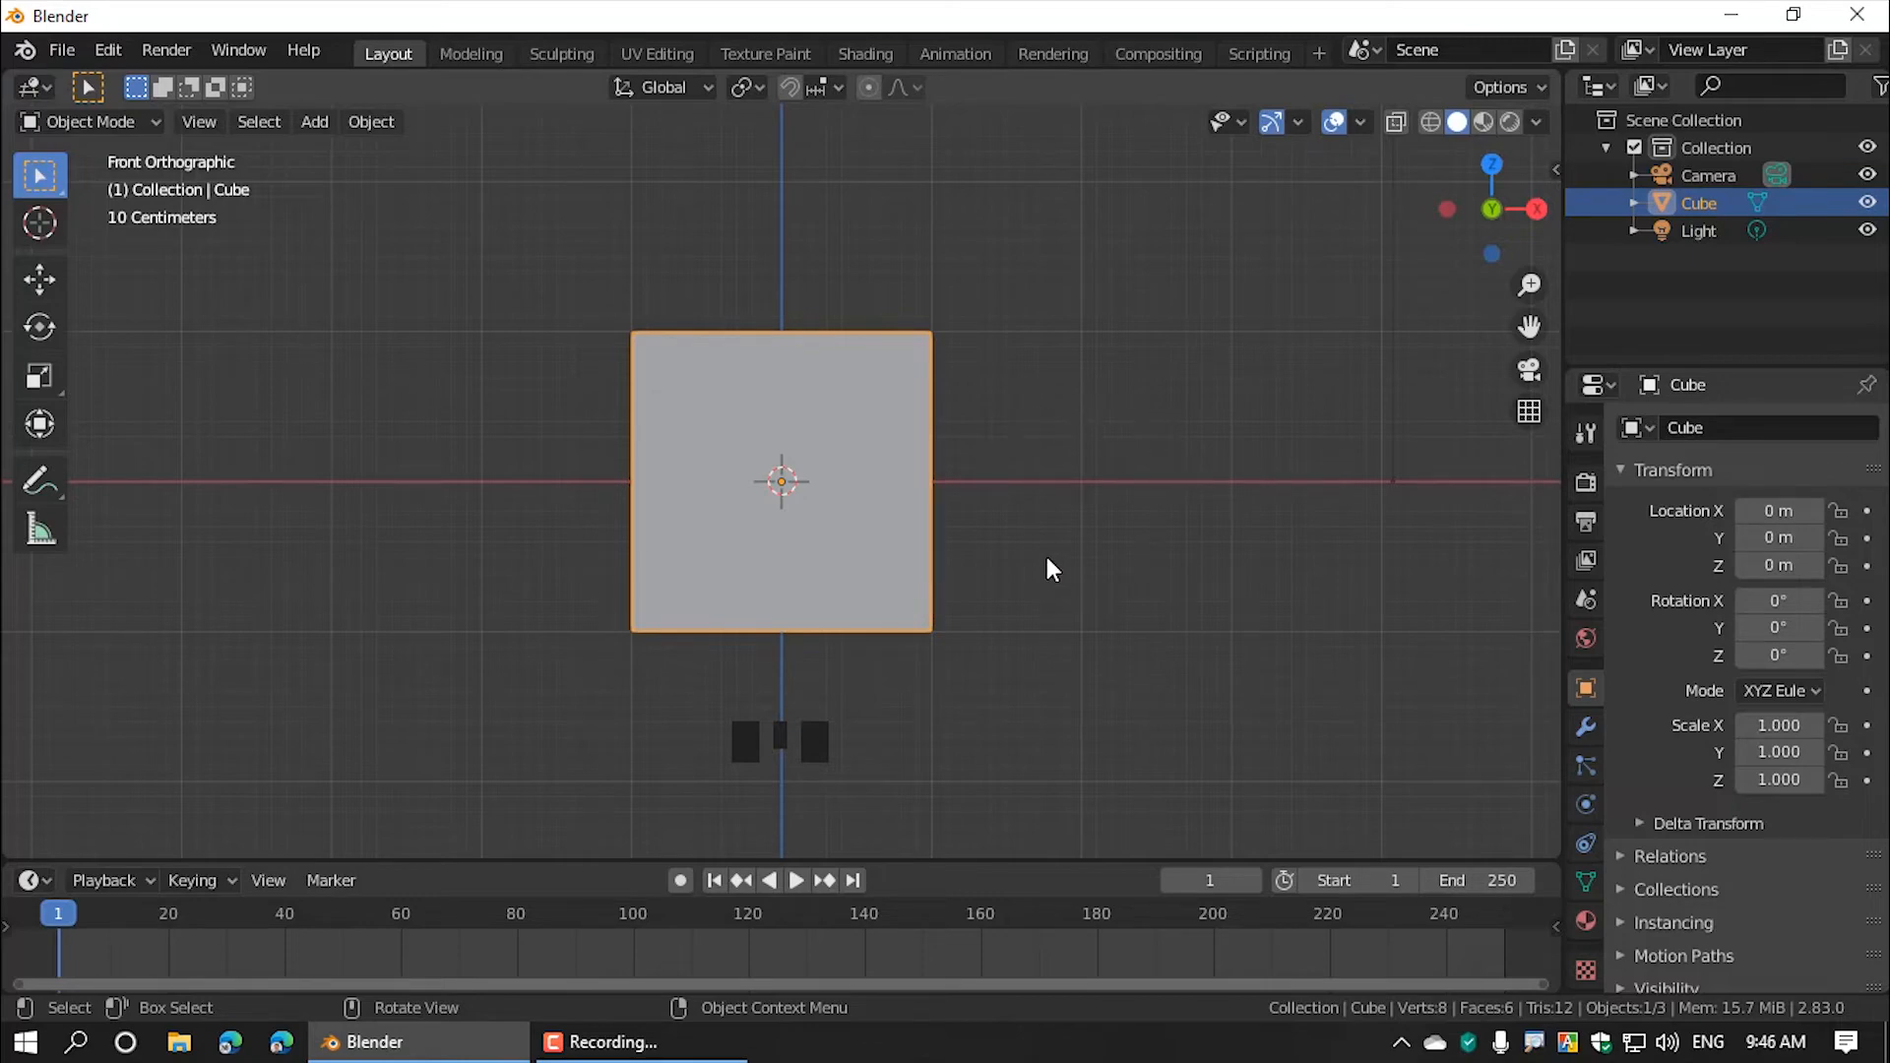
pyautogui.scroll(-1, 891, 541)
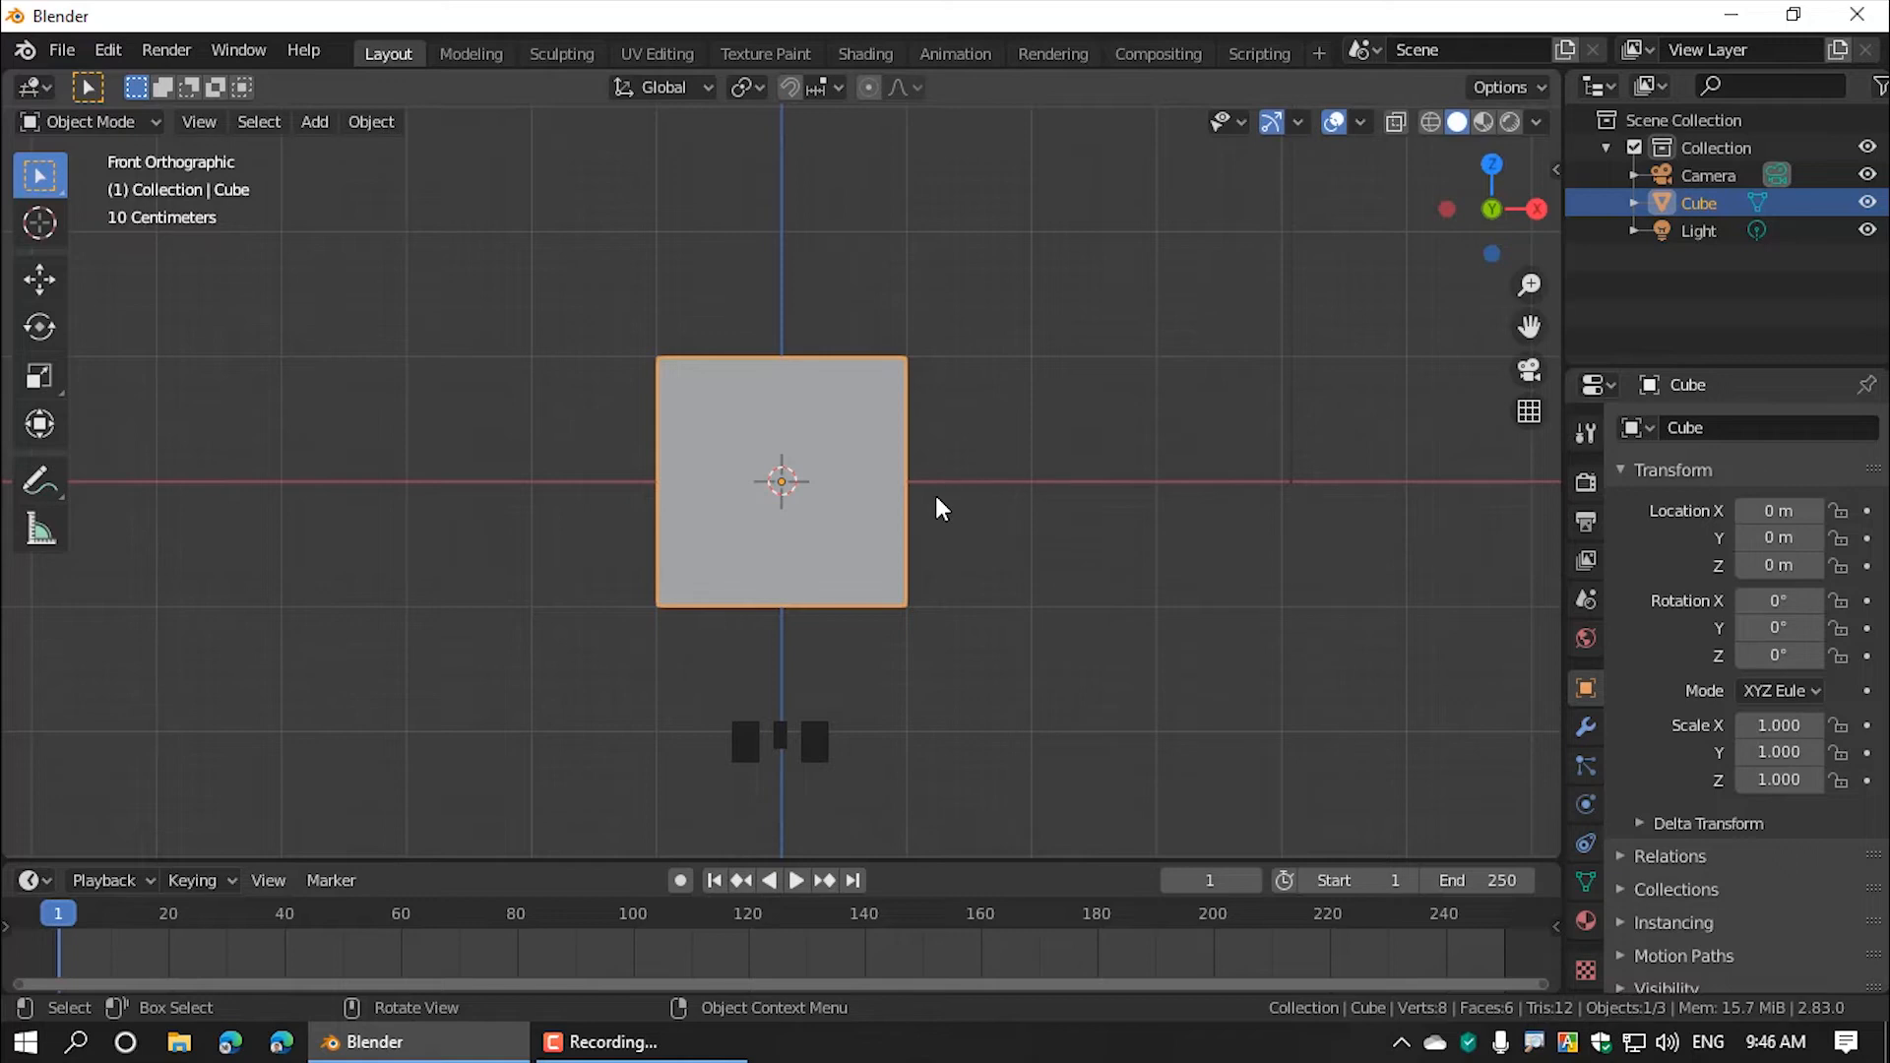
pyautogui.scroll(-3, 936, 498)
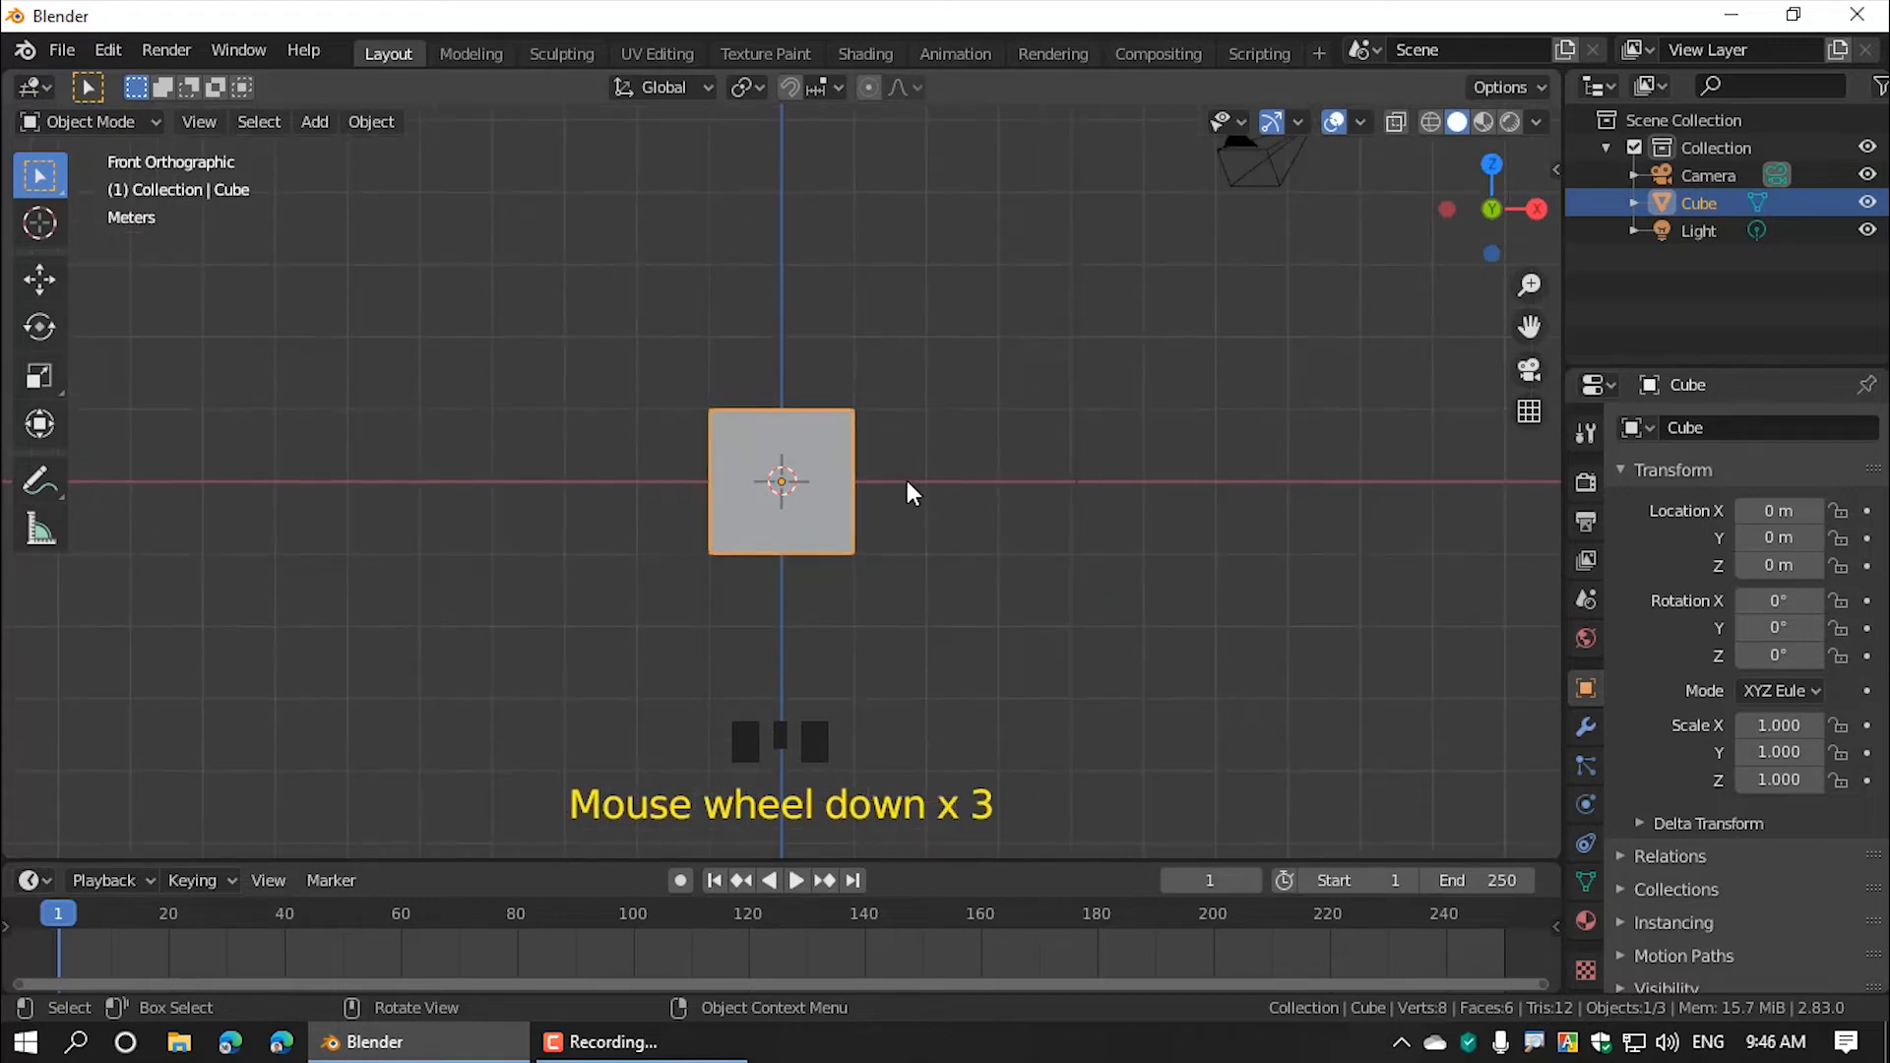
pyautogui.scroll(-1, 906, 484)
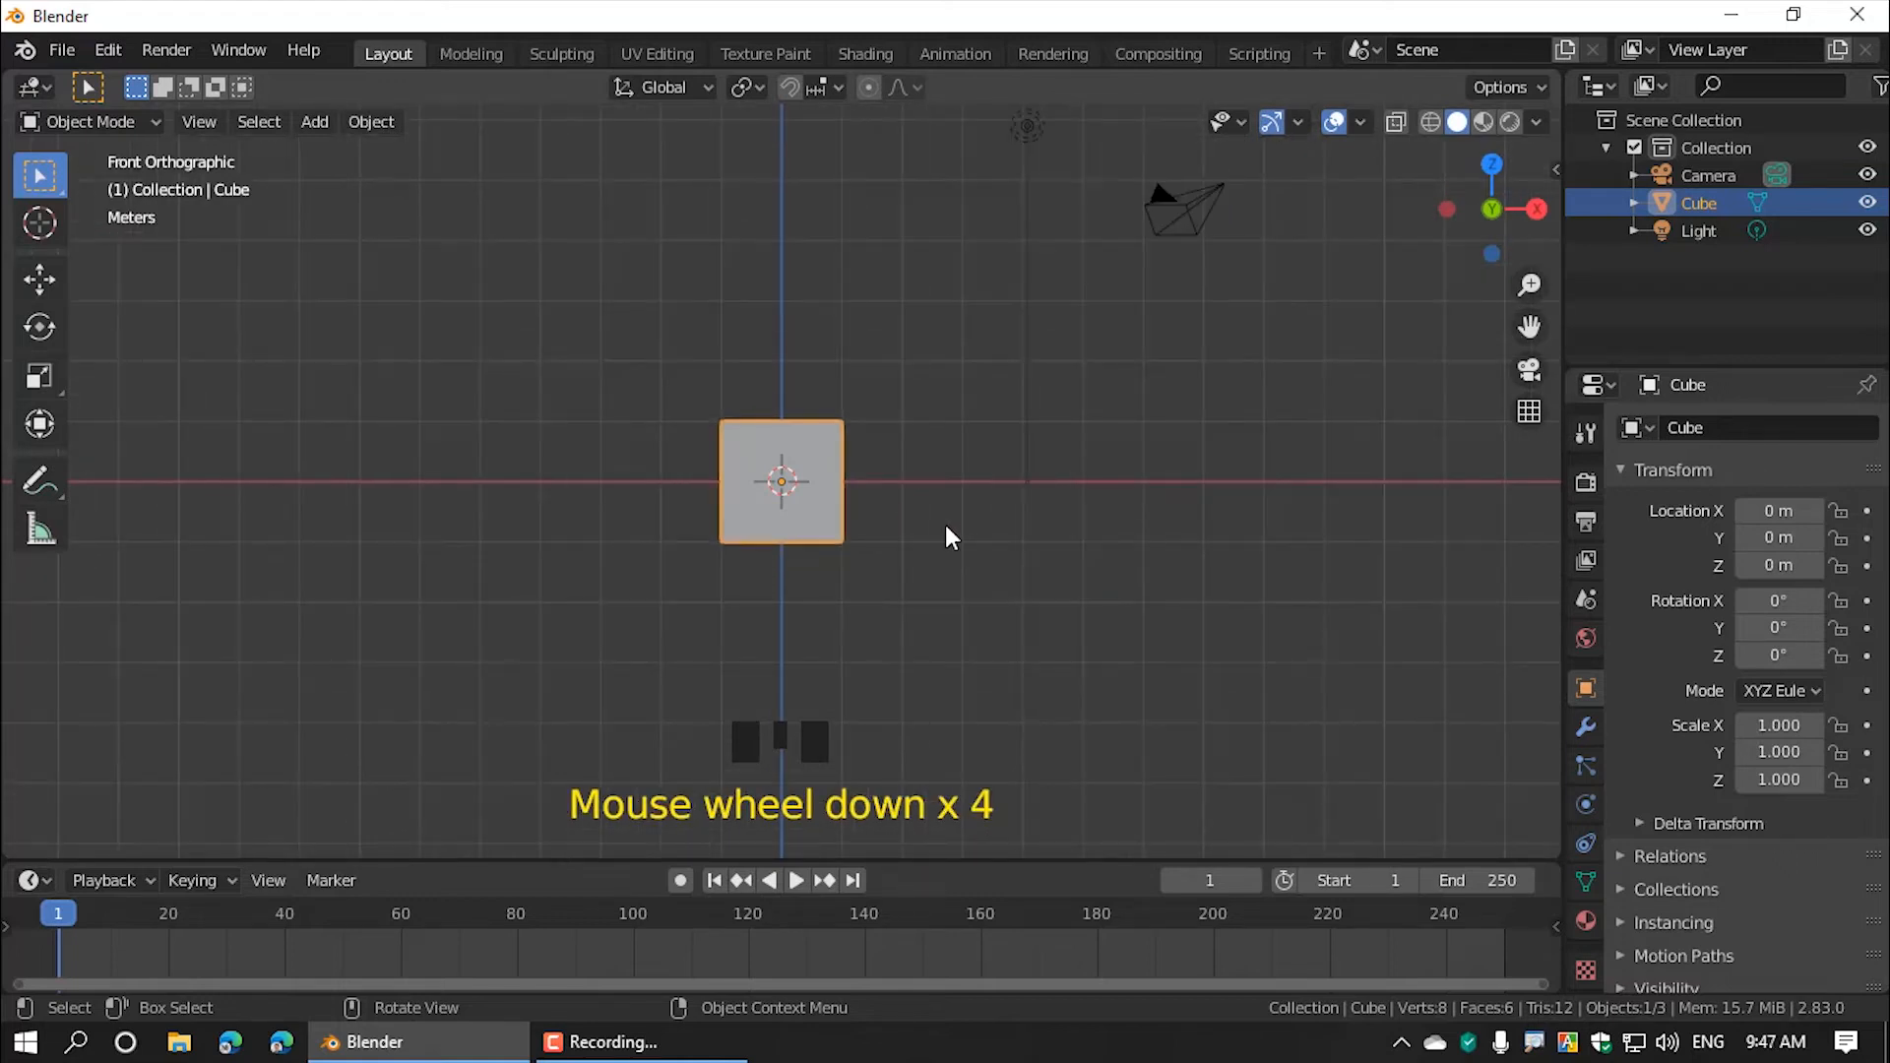
pyautogui.click(1139, 468)
pyautogui.press('n')
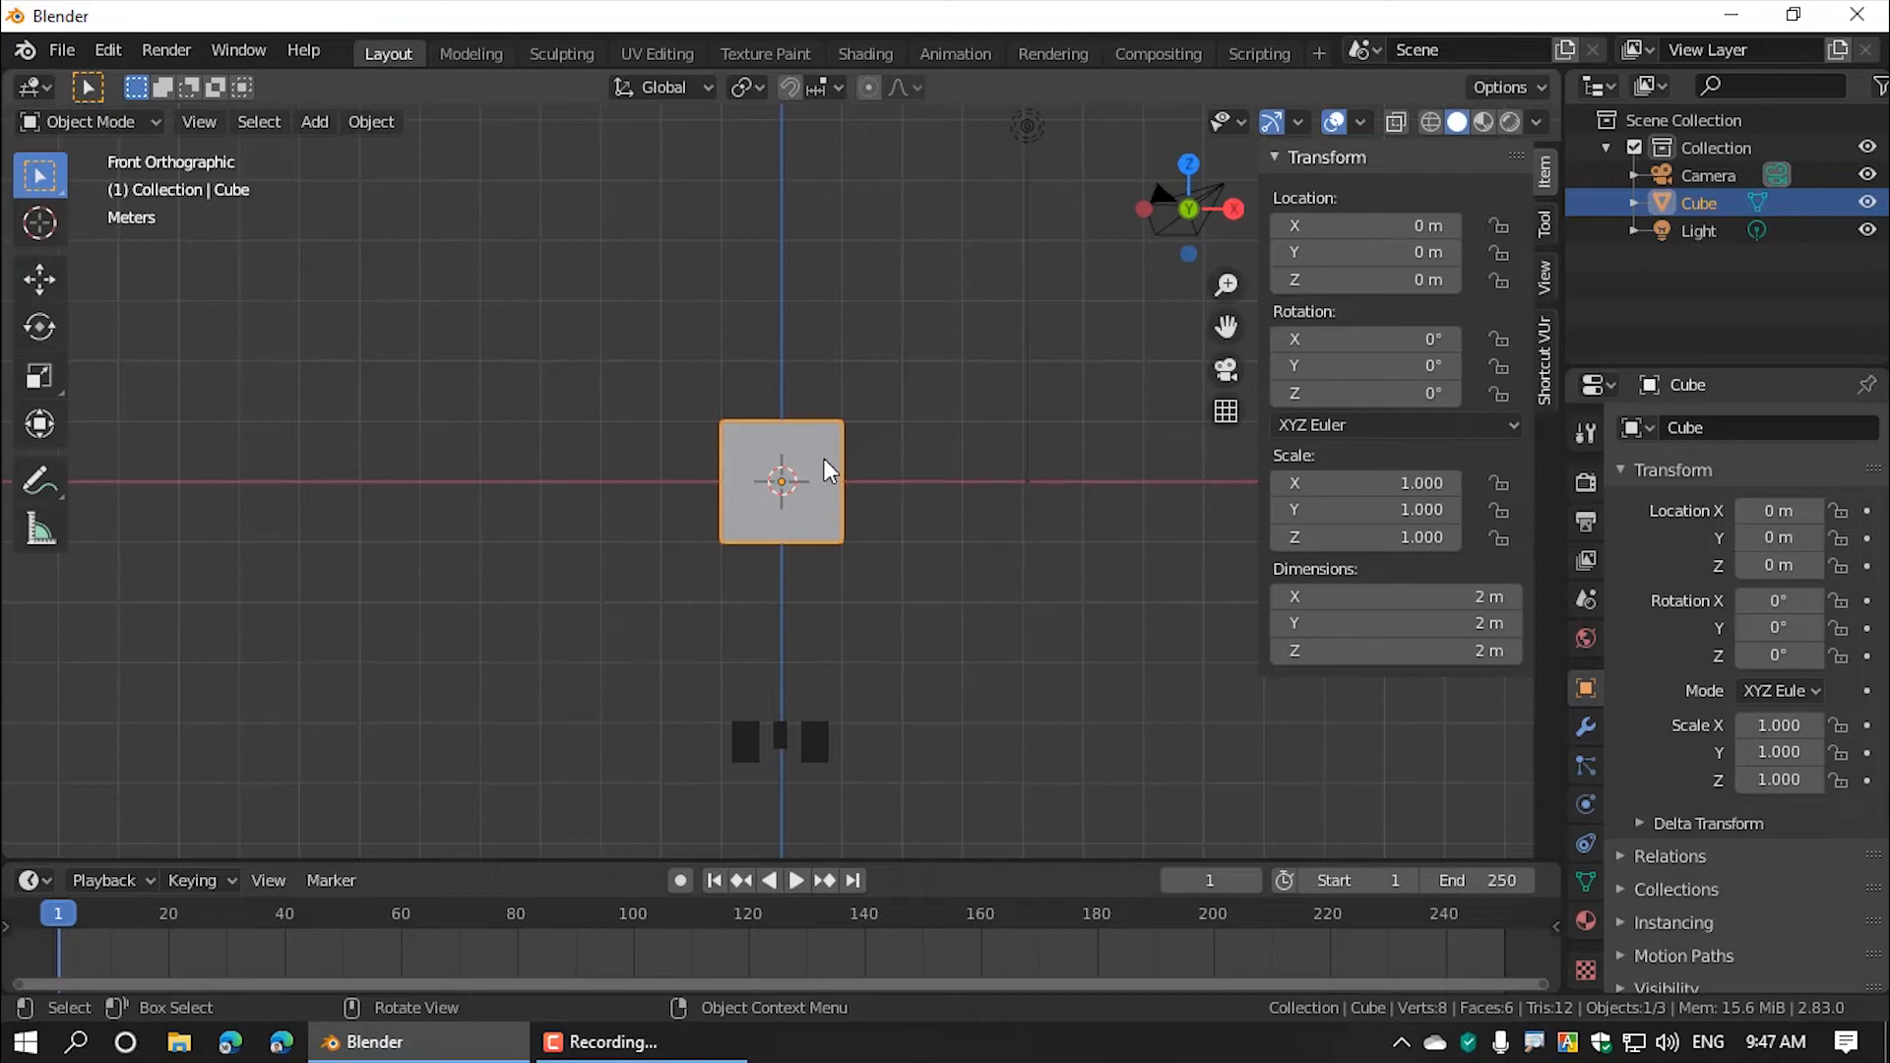
# Step: Move the cube 2 m along the global X axis in whole grid increments
pyautogui.press('g')
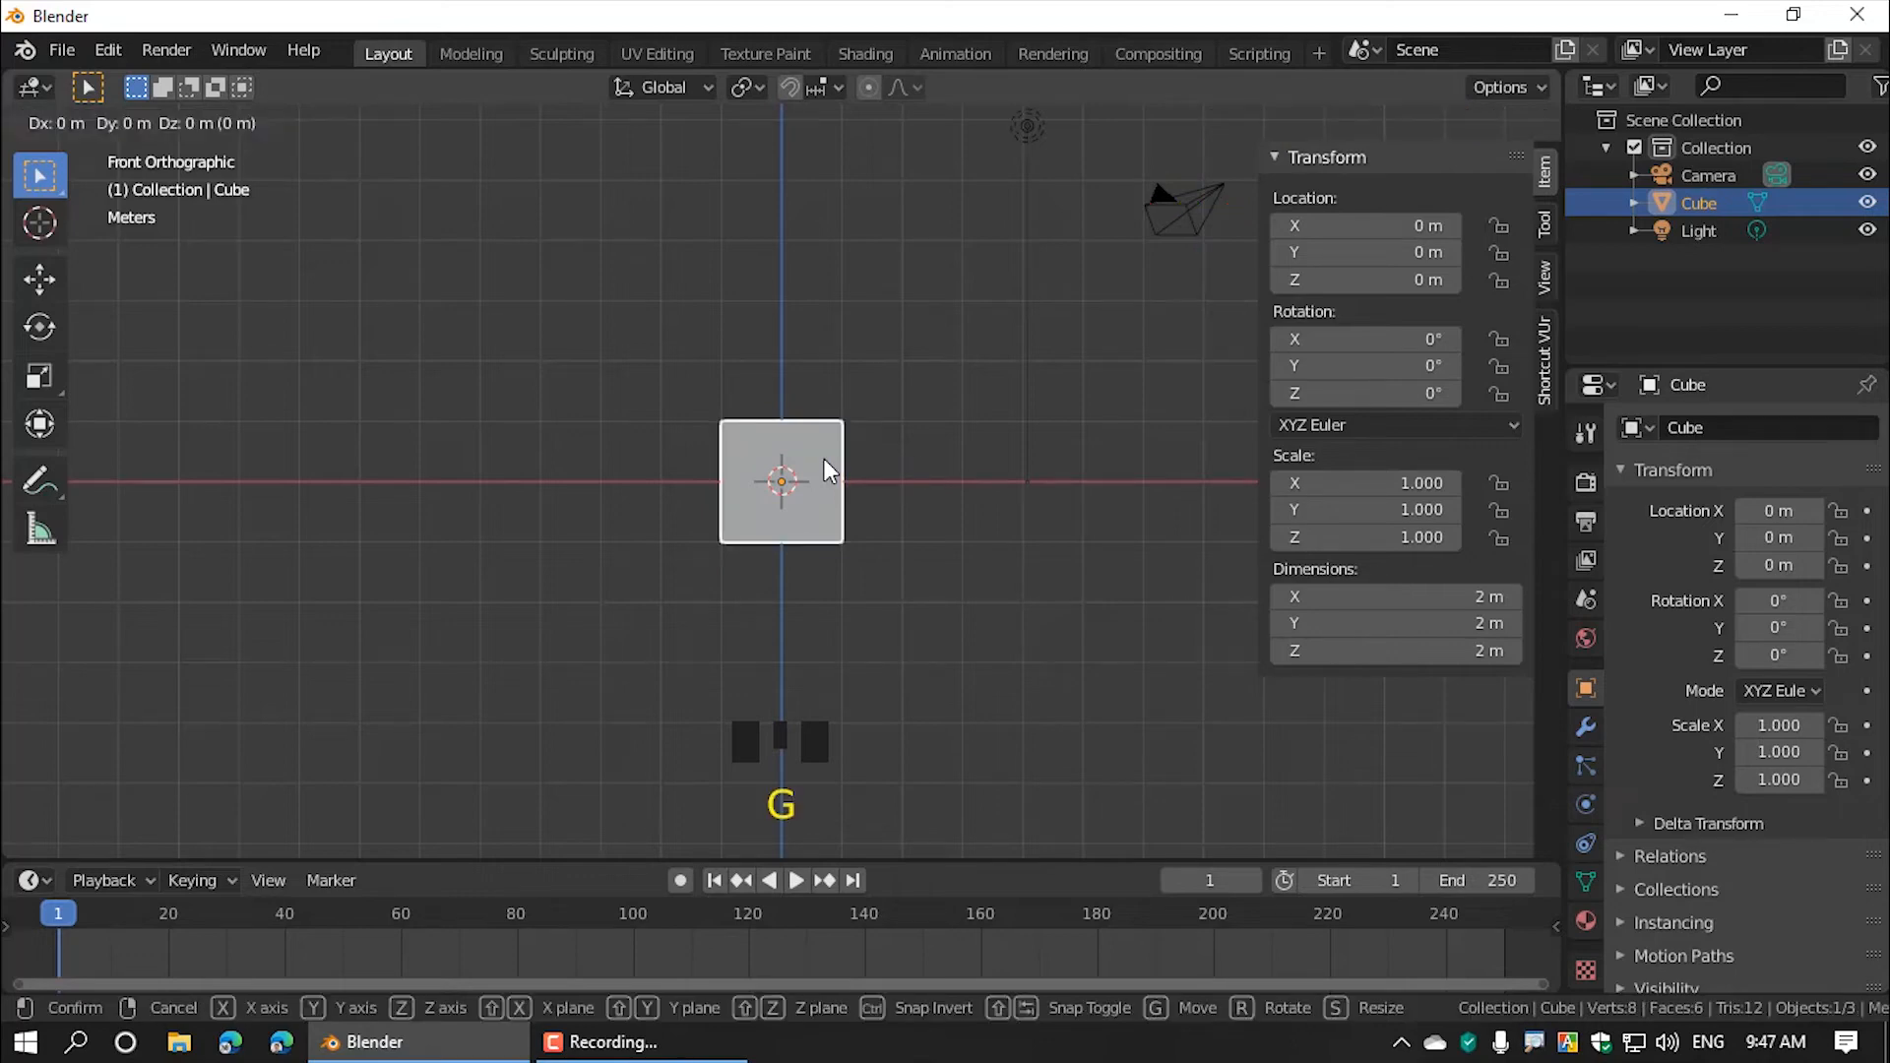
pyautogui.press('x')
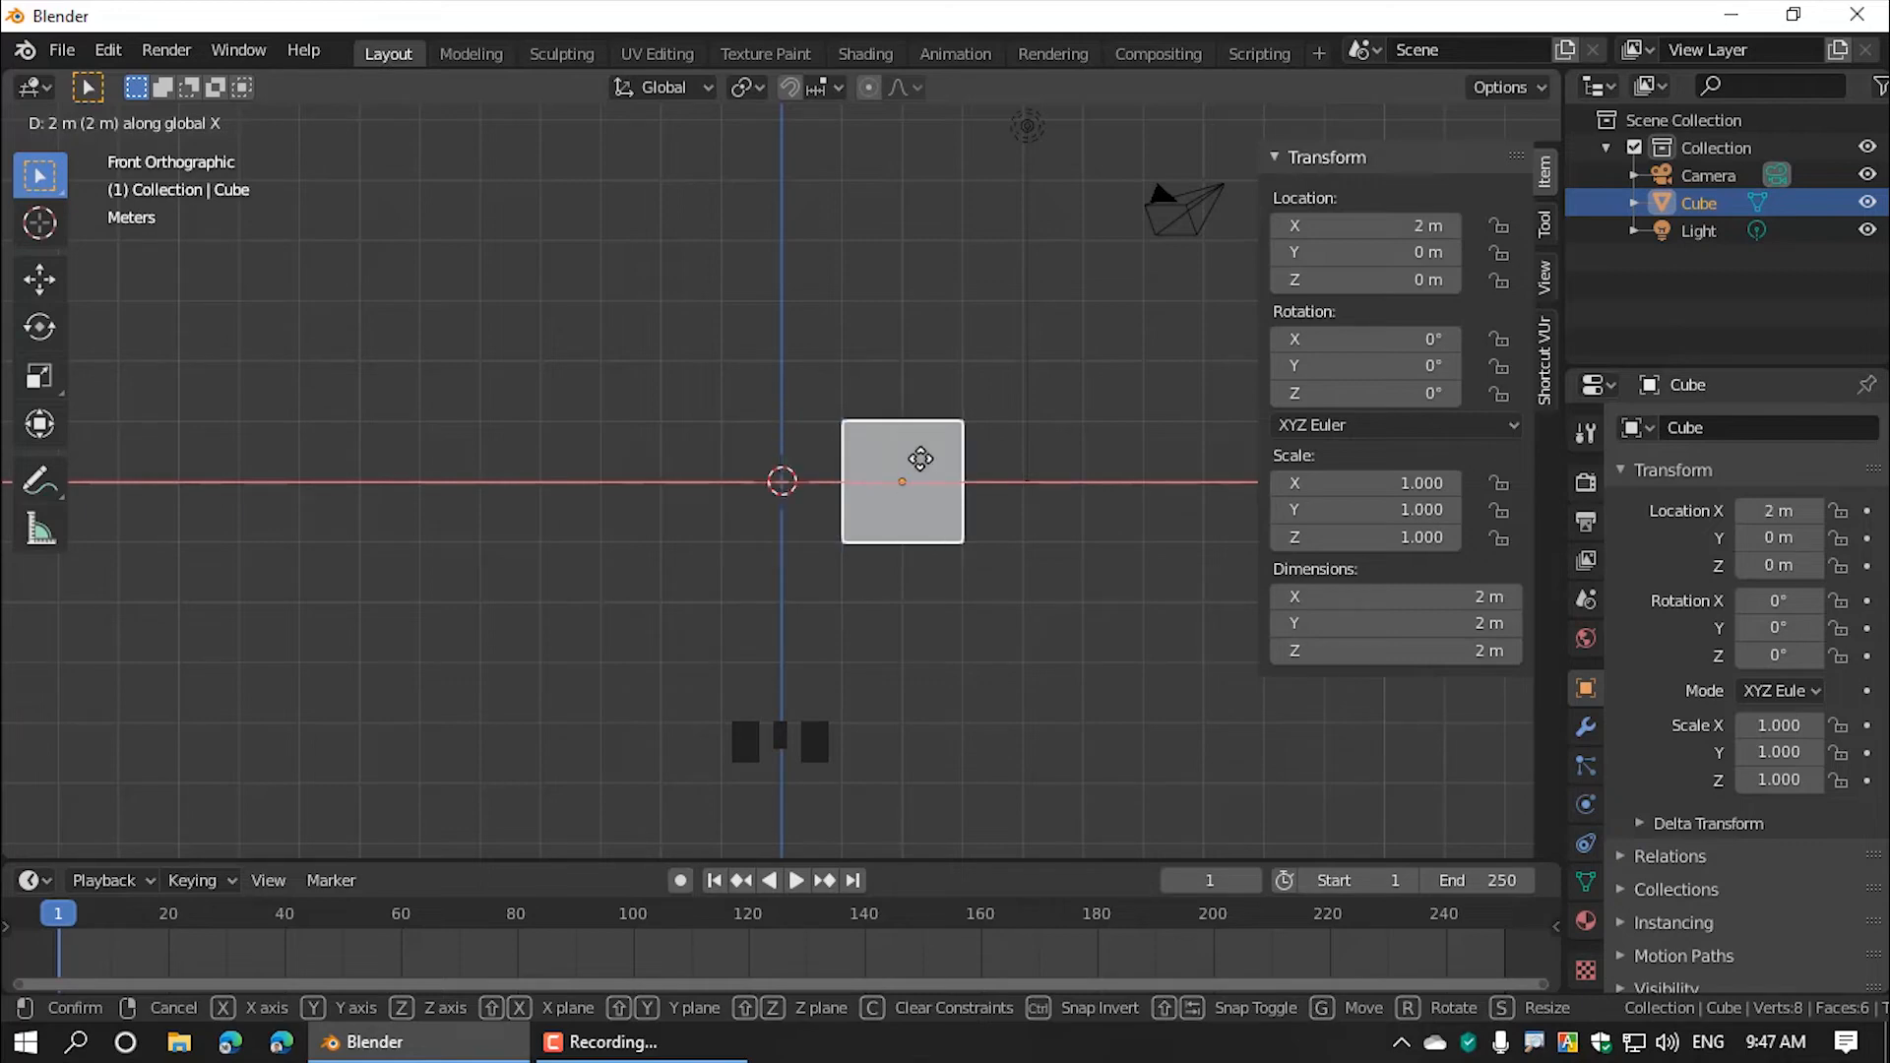
pyautogui.click(919, 457)
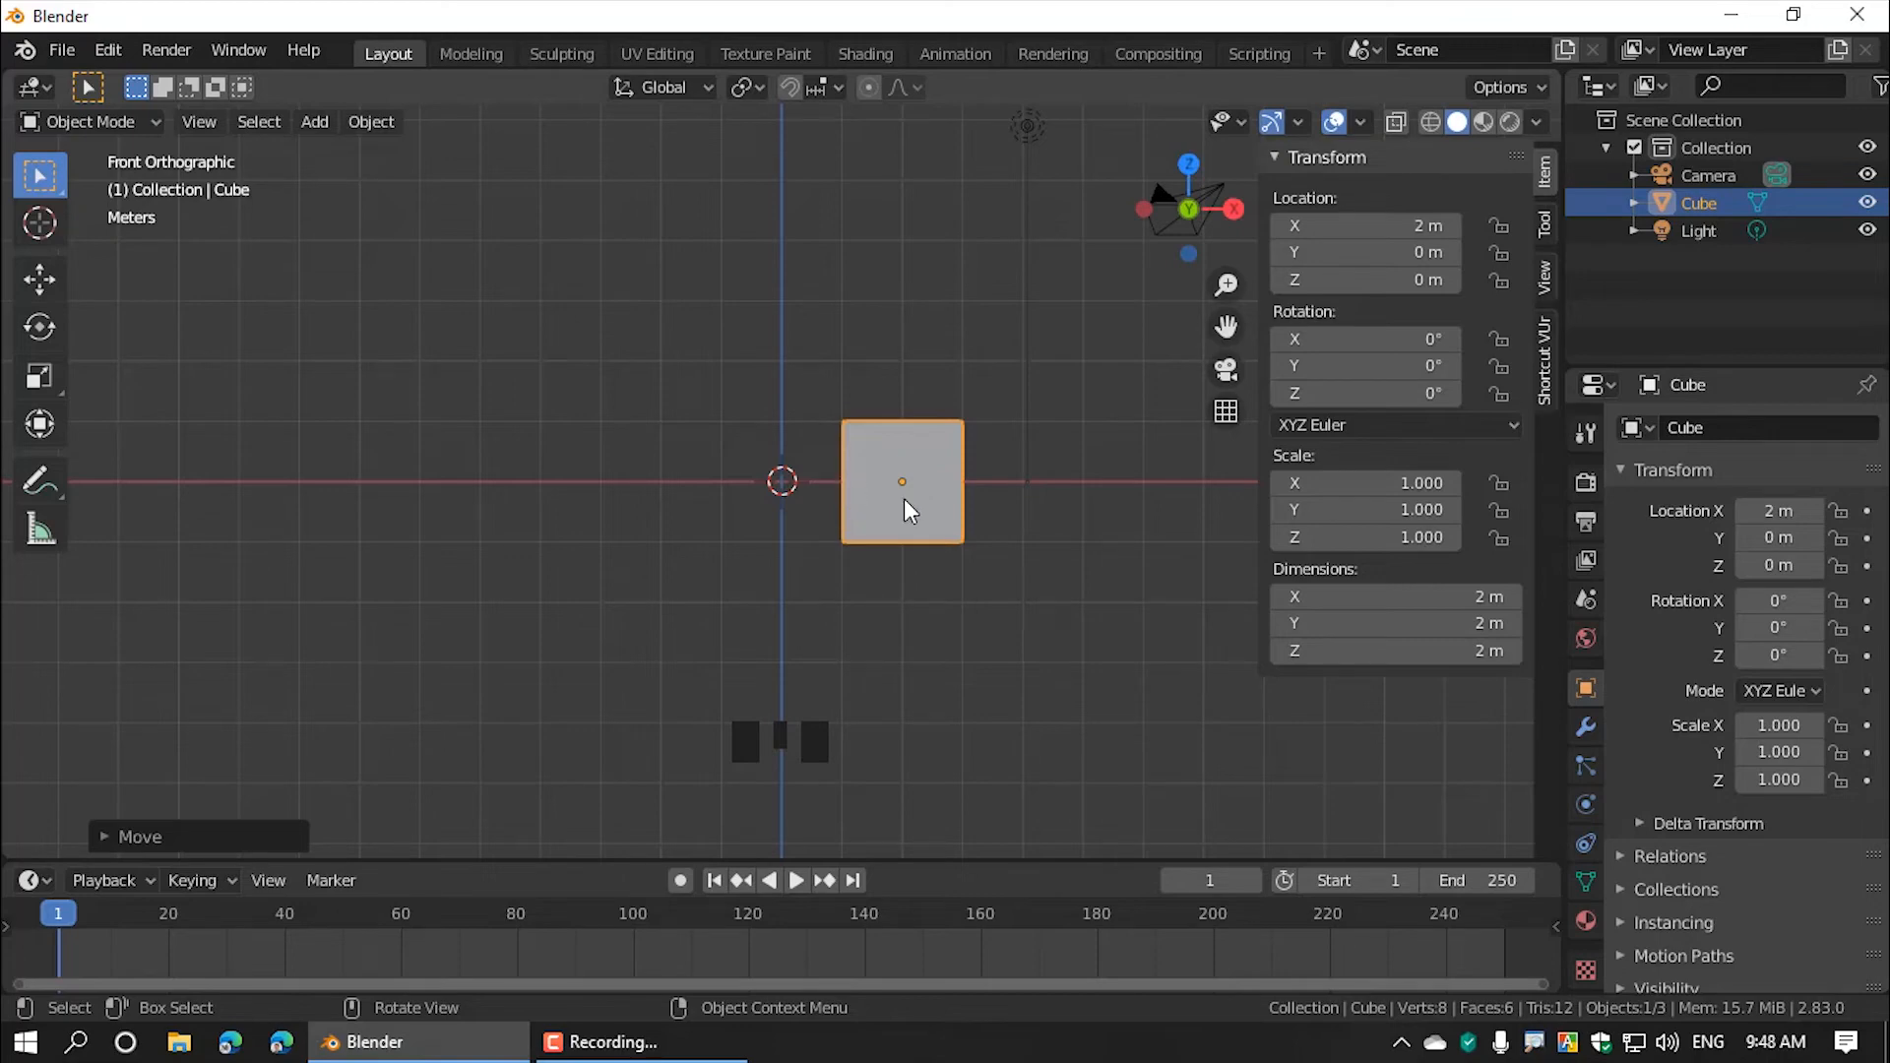
pyautogui.press('ctrl')
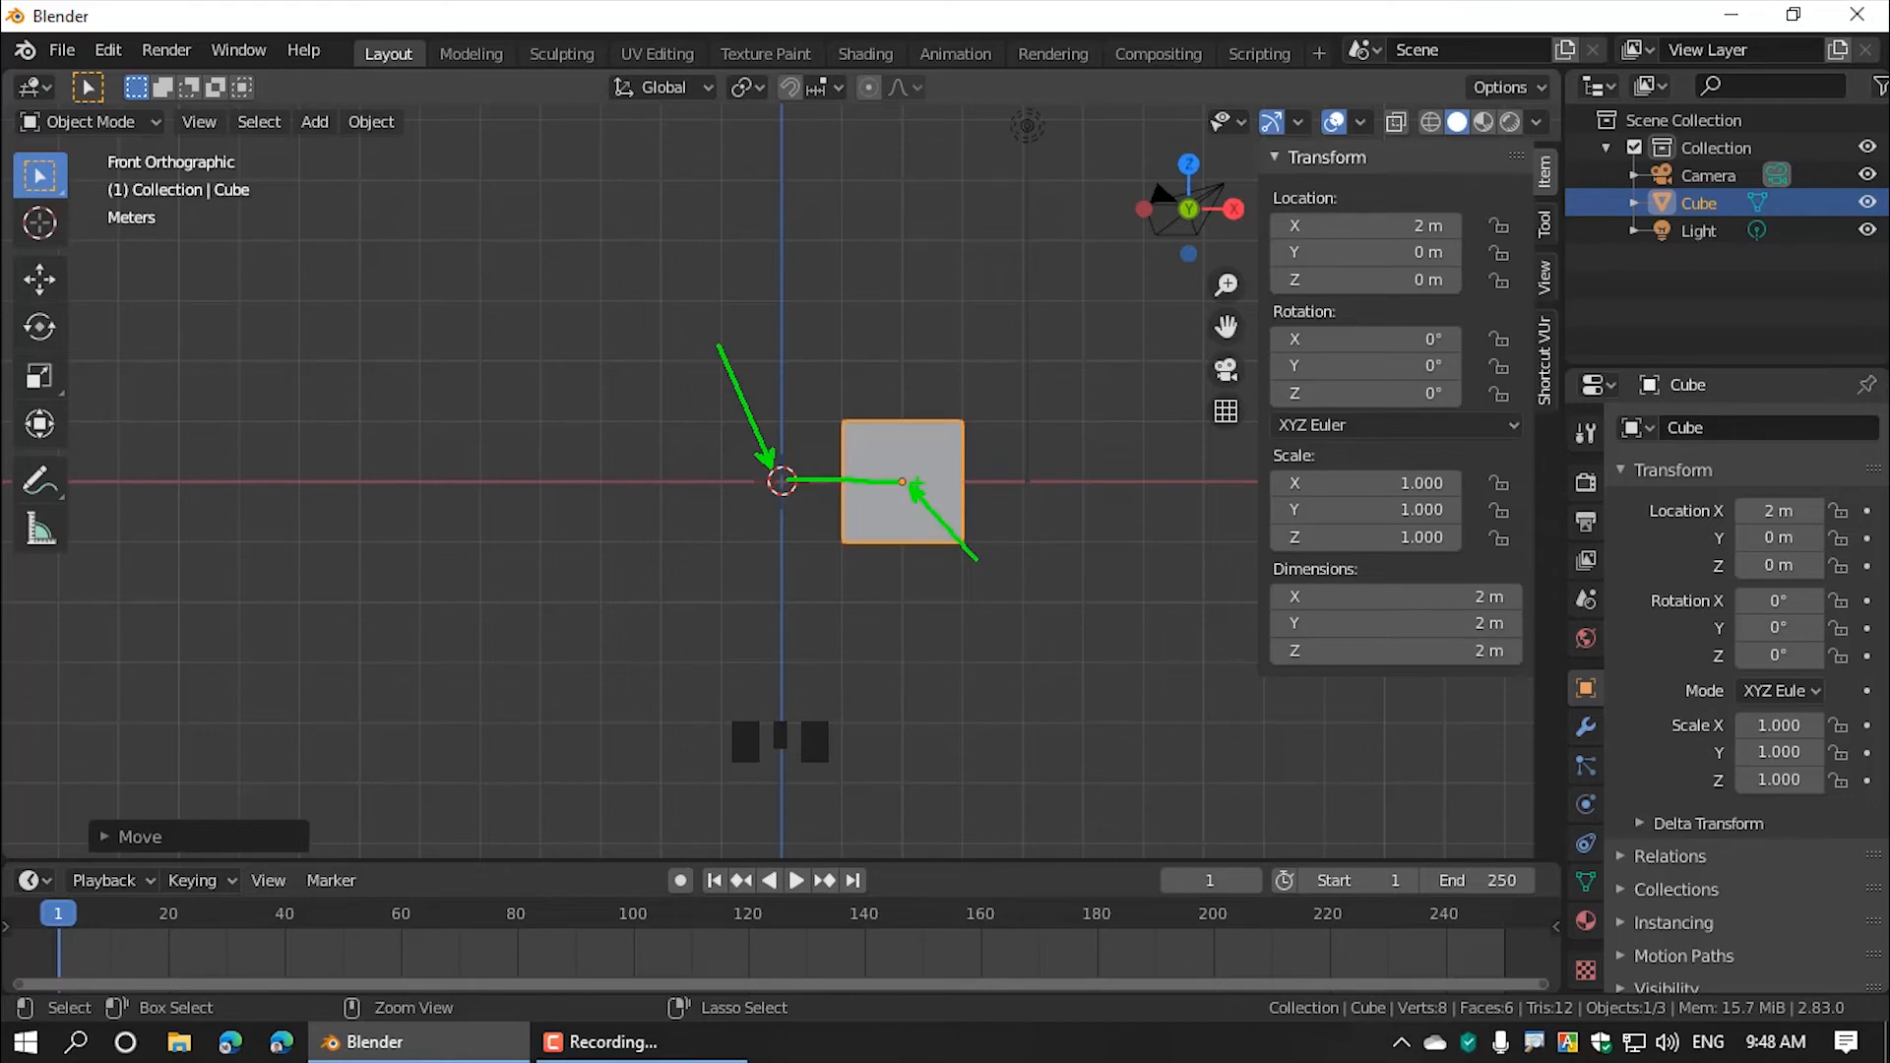
pyautogui.press('Escape')
# Step: Move the selected cube 3 m upward along the global Z axis
pyautogui.click(916, 500)
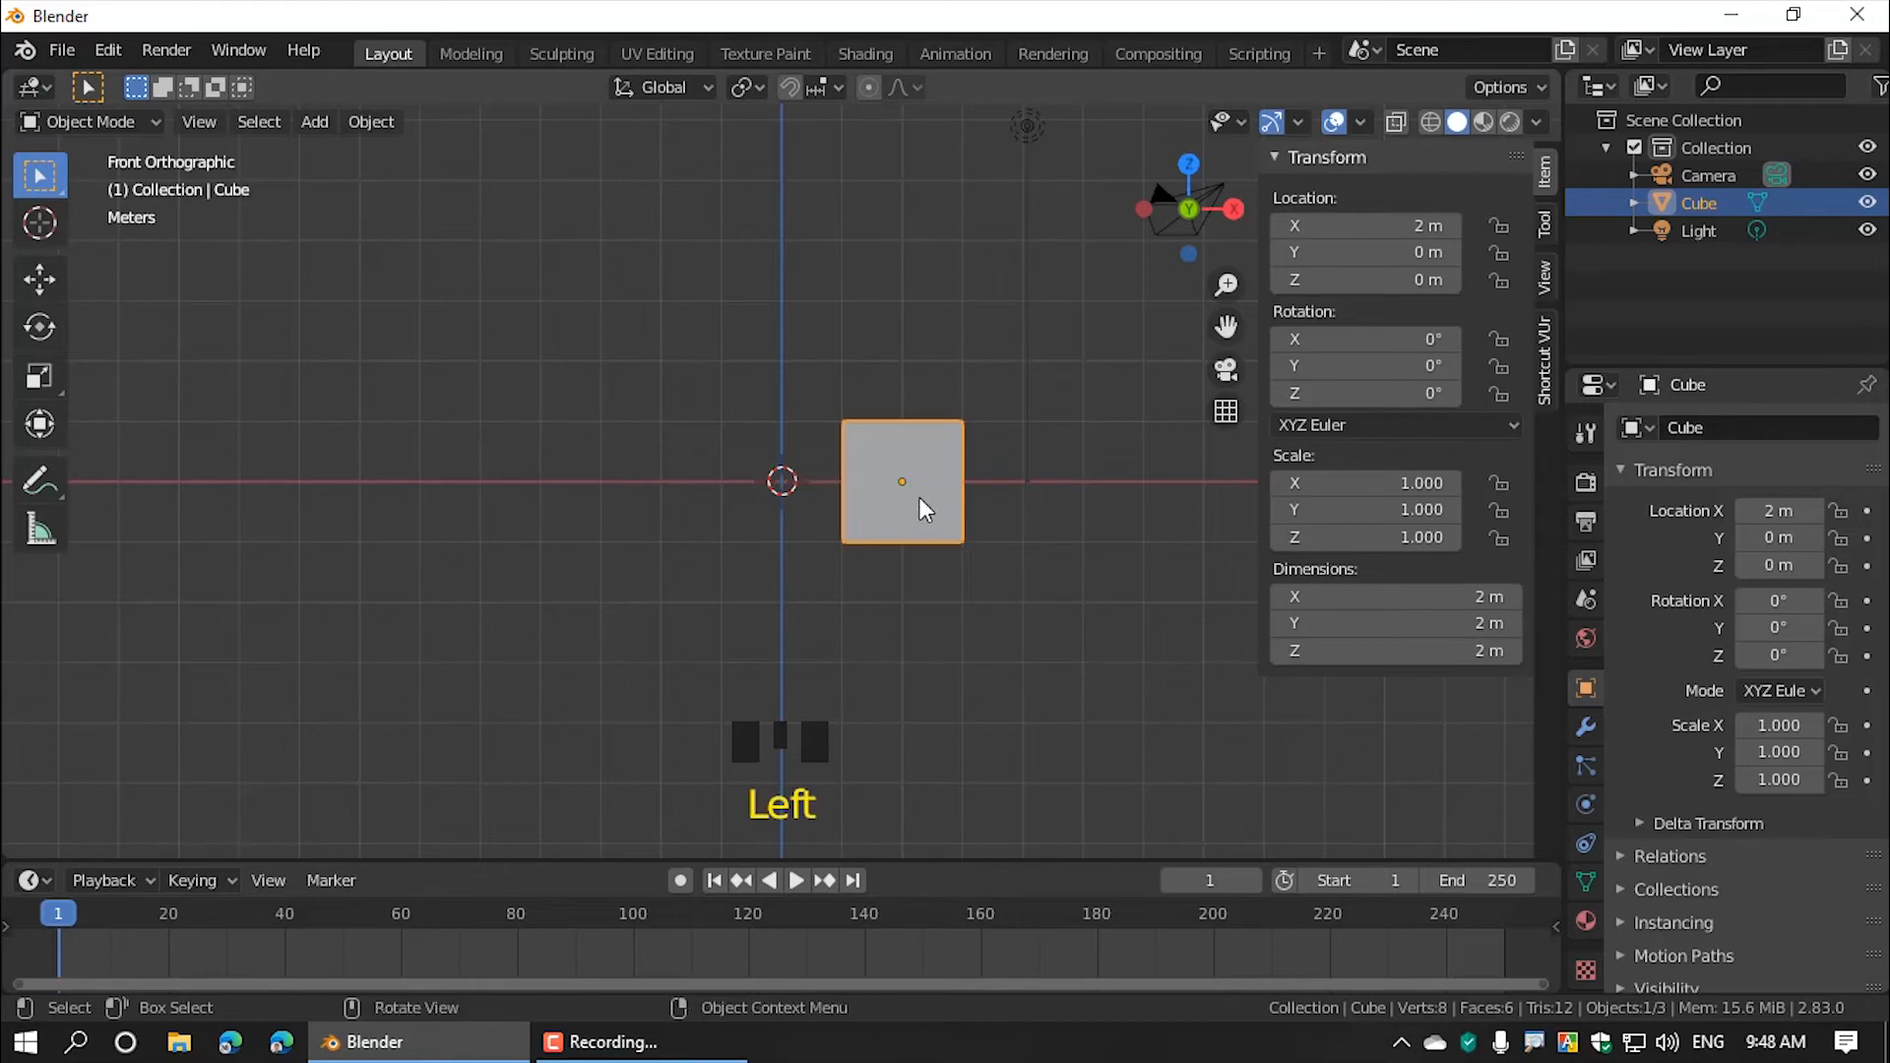
pyautogui.press('g')
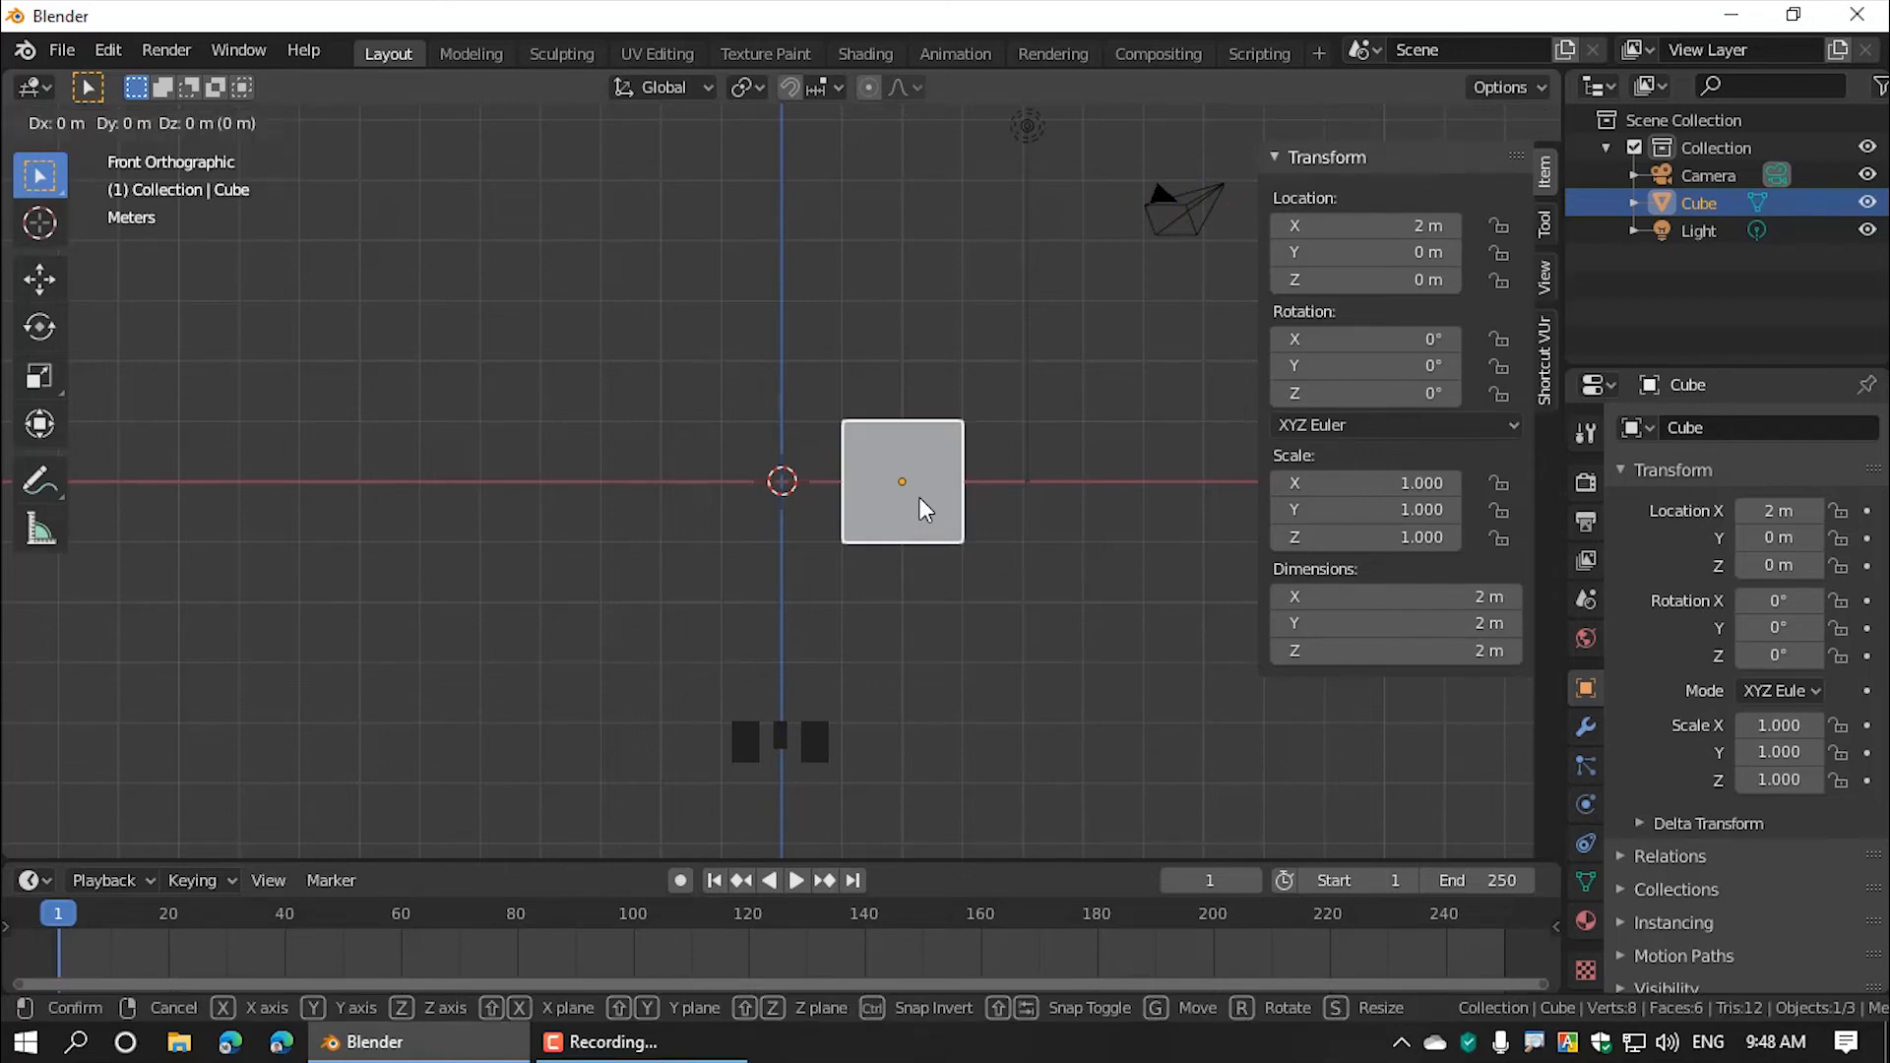
pyautogui.press('z')
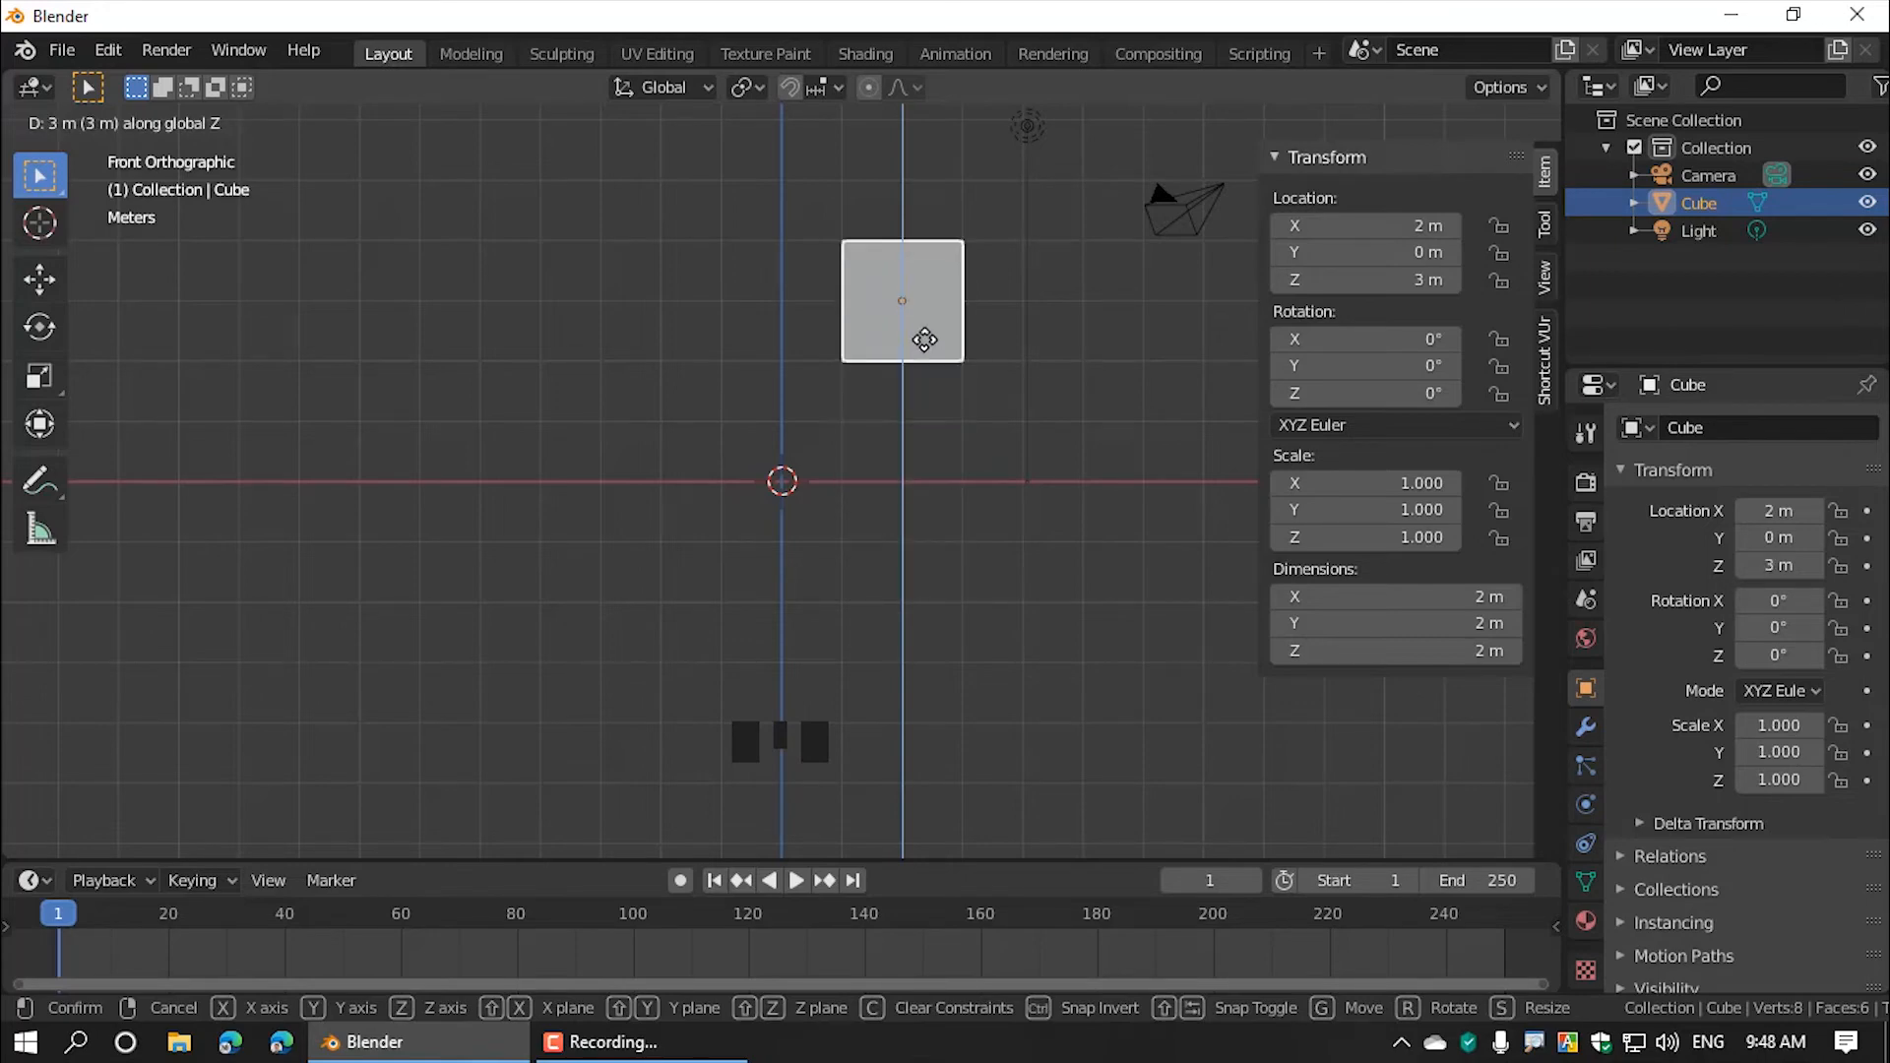
pyautogui.click(925, 339)
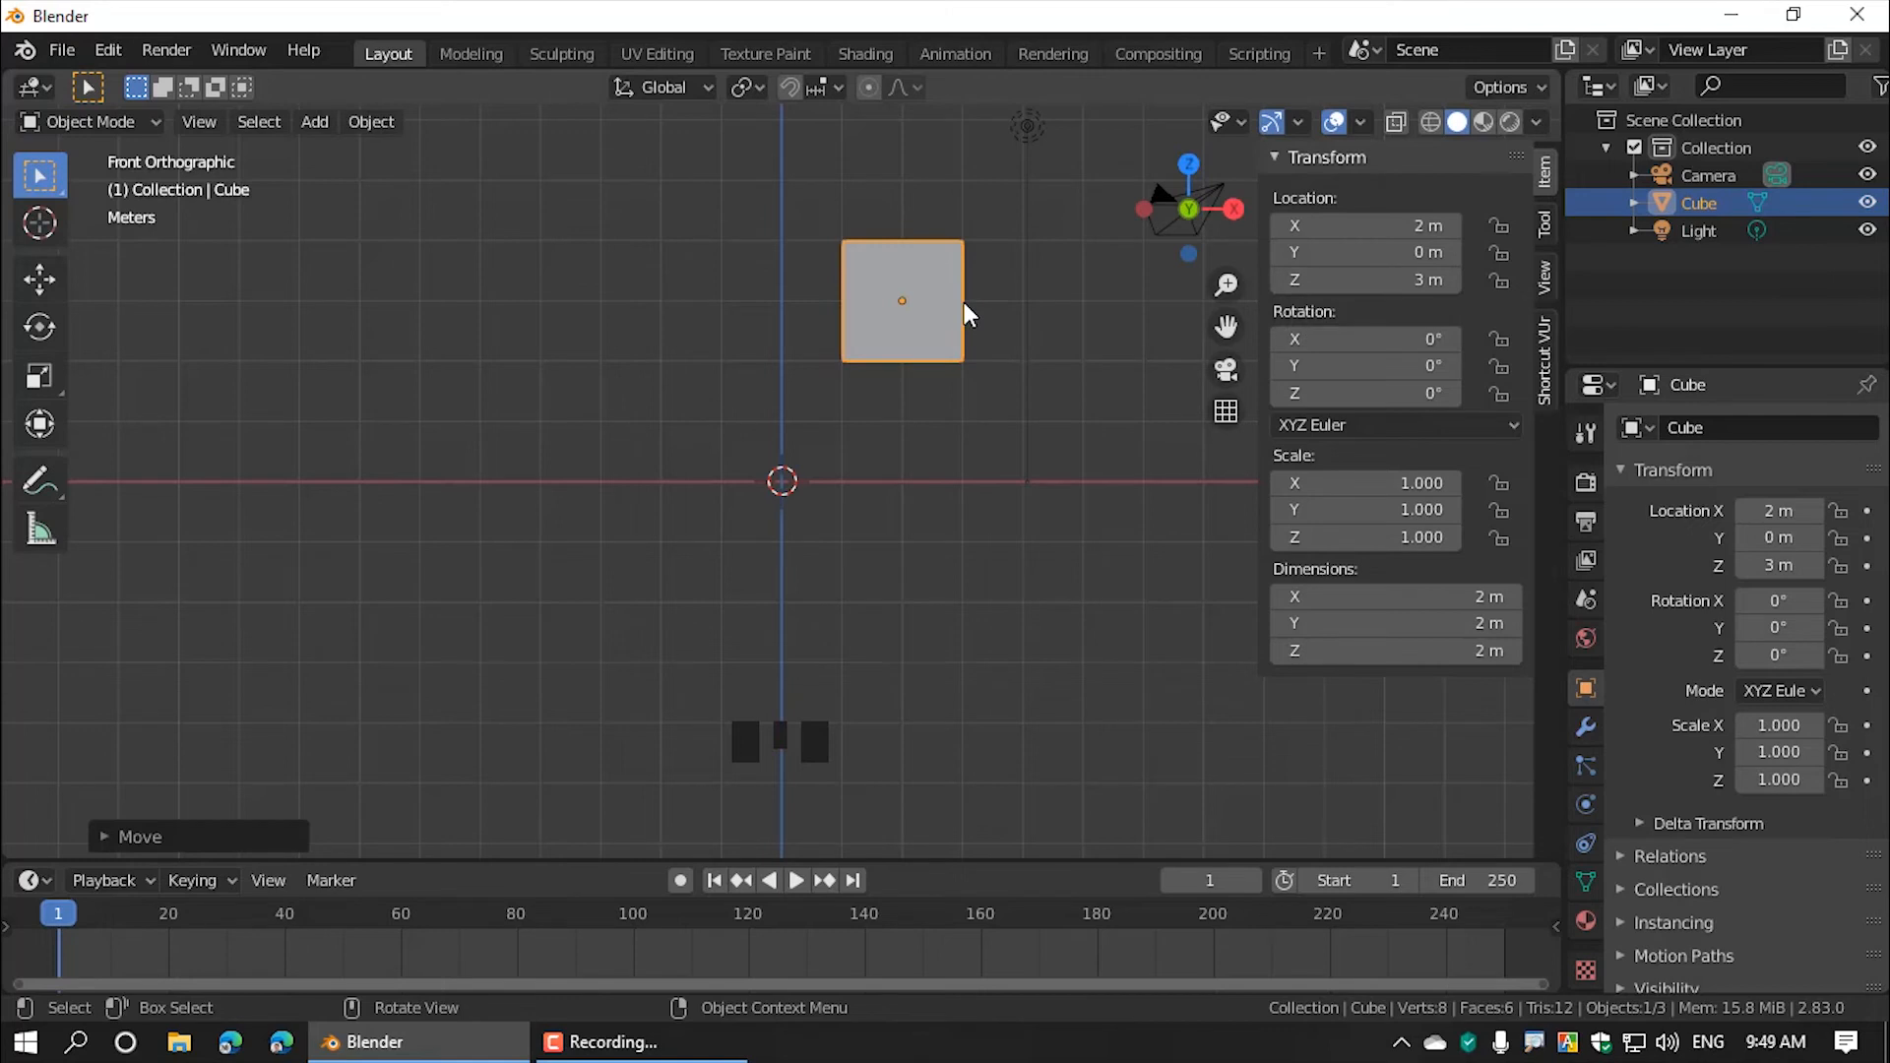
# Step: Undo the cube's 3 m Z move and 2 m X move
pyautogui.hotkey('ctrl', 'z')
pyautogui.hotkey('ctrl', 'z')
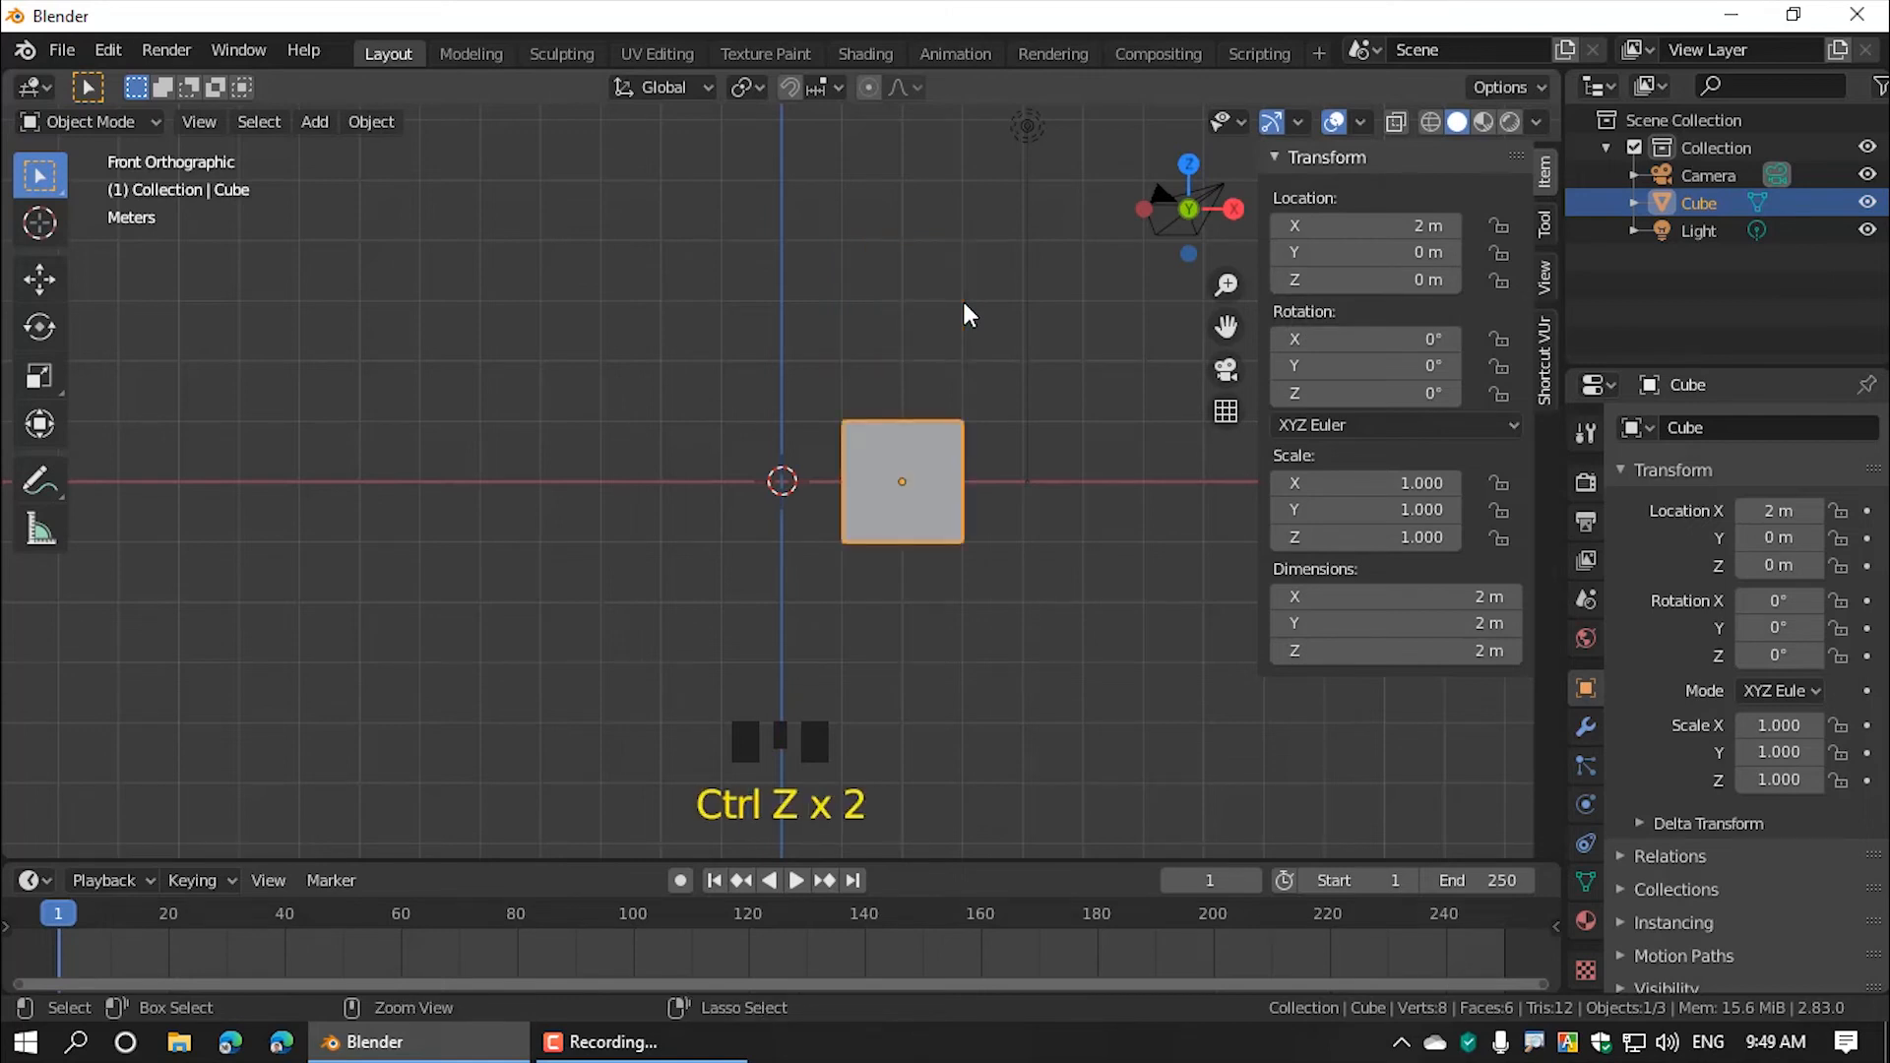
pyautogui.hotkey('ctrl', 'z')
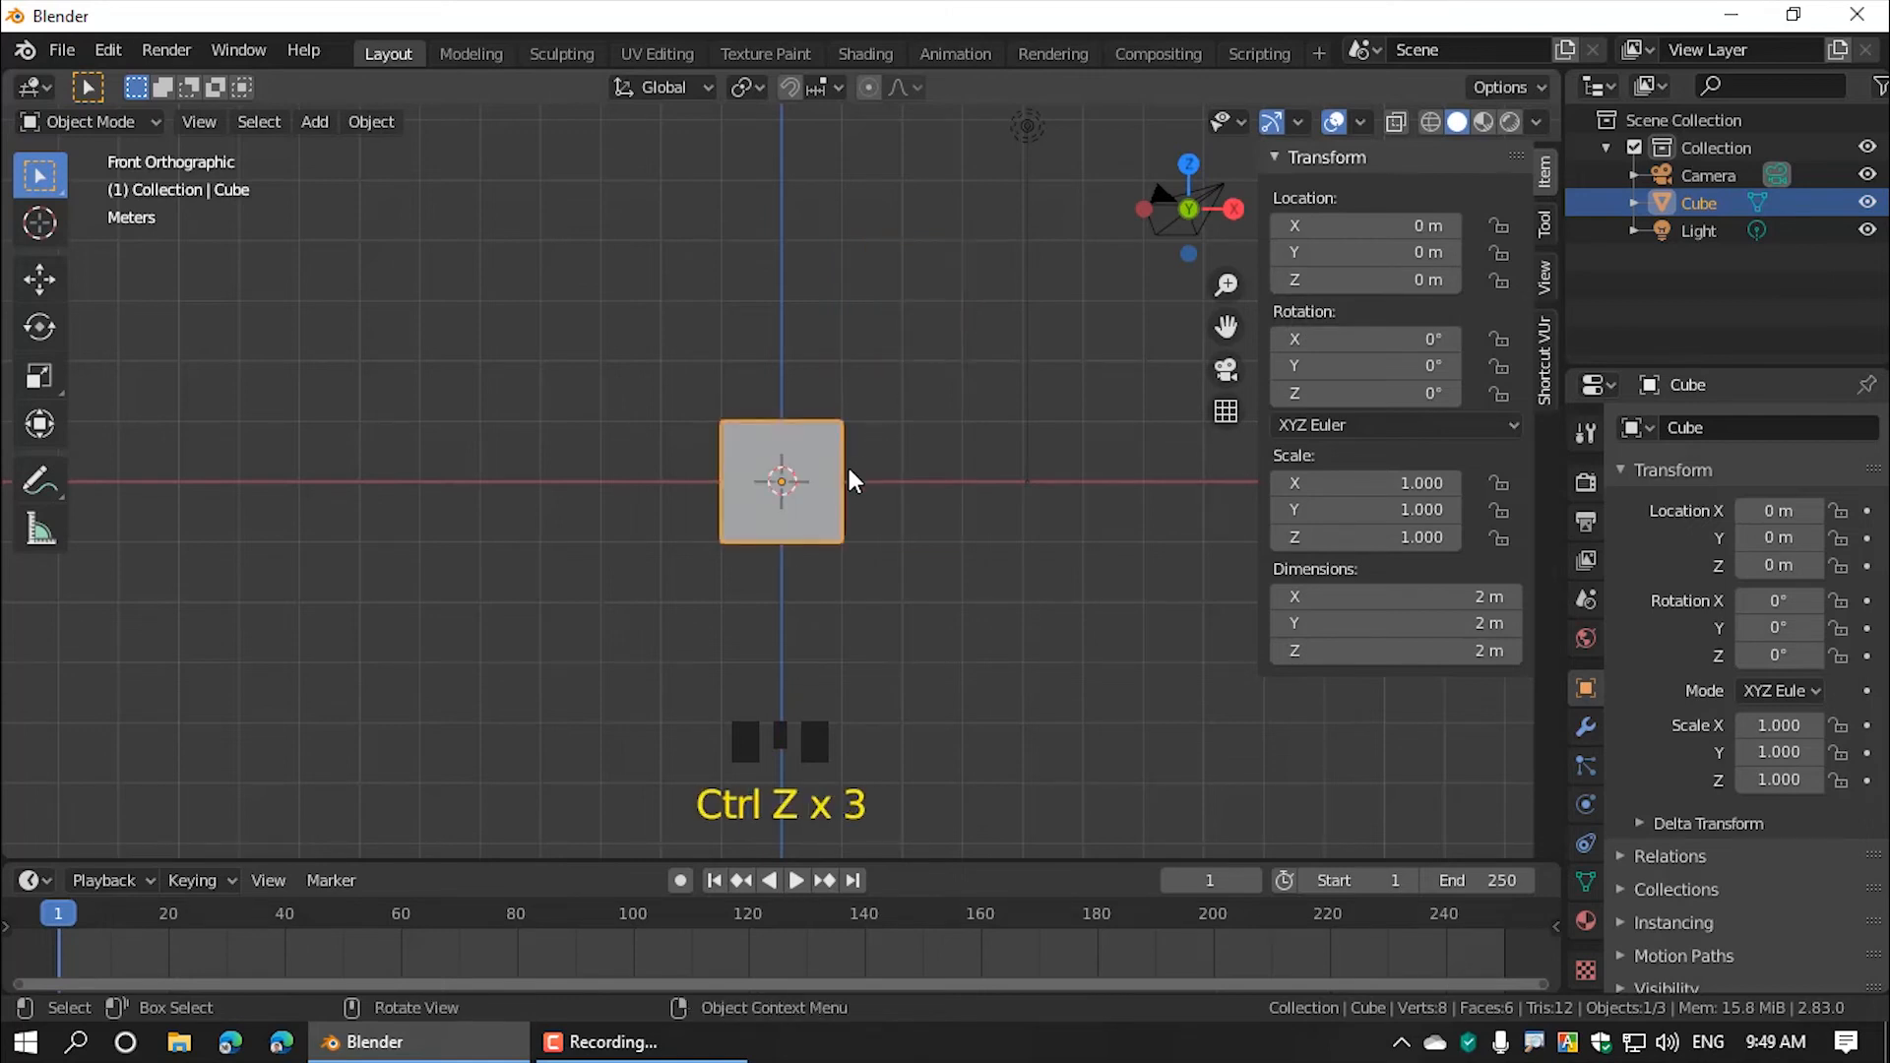
# Step: Enlarge the front view to the 10 Centimeters grid scale and examine the grid divisions along the X axis
pyautogui.scroll(6, 823, 502)
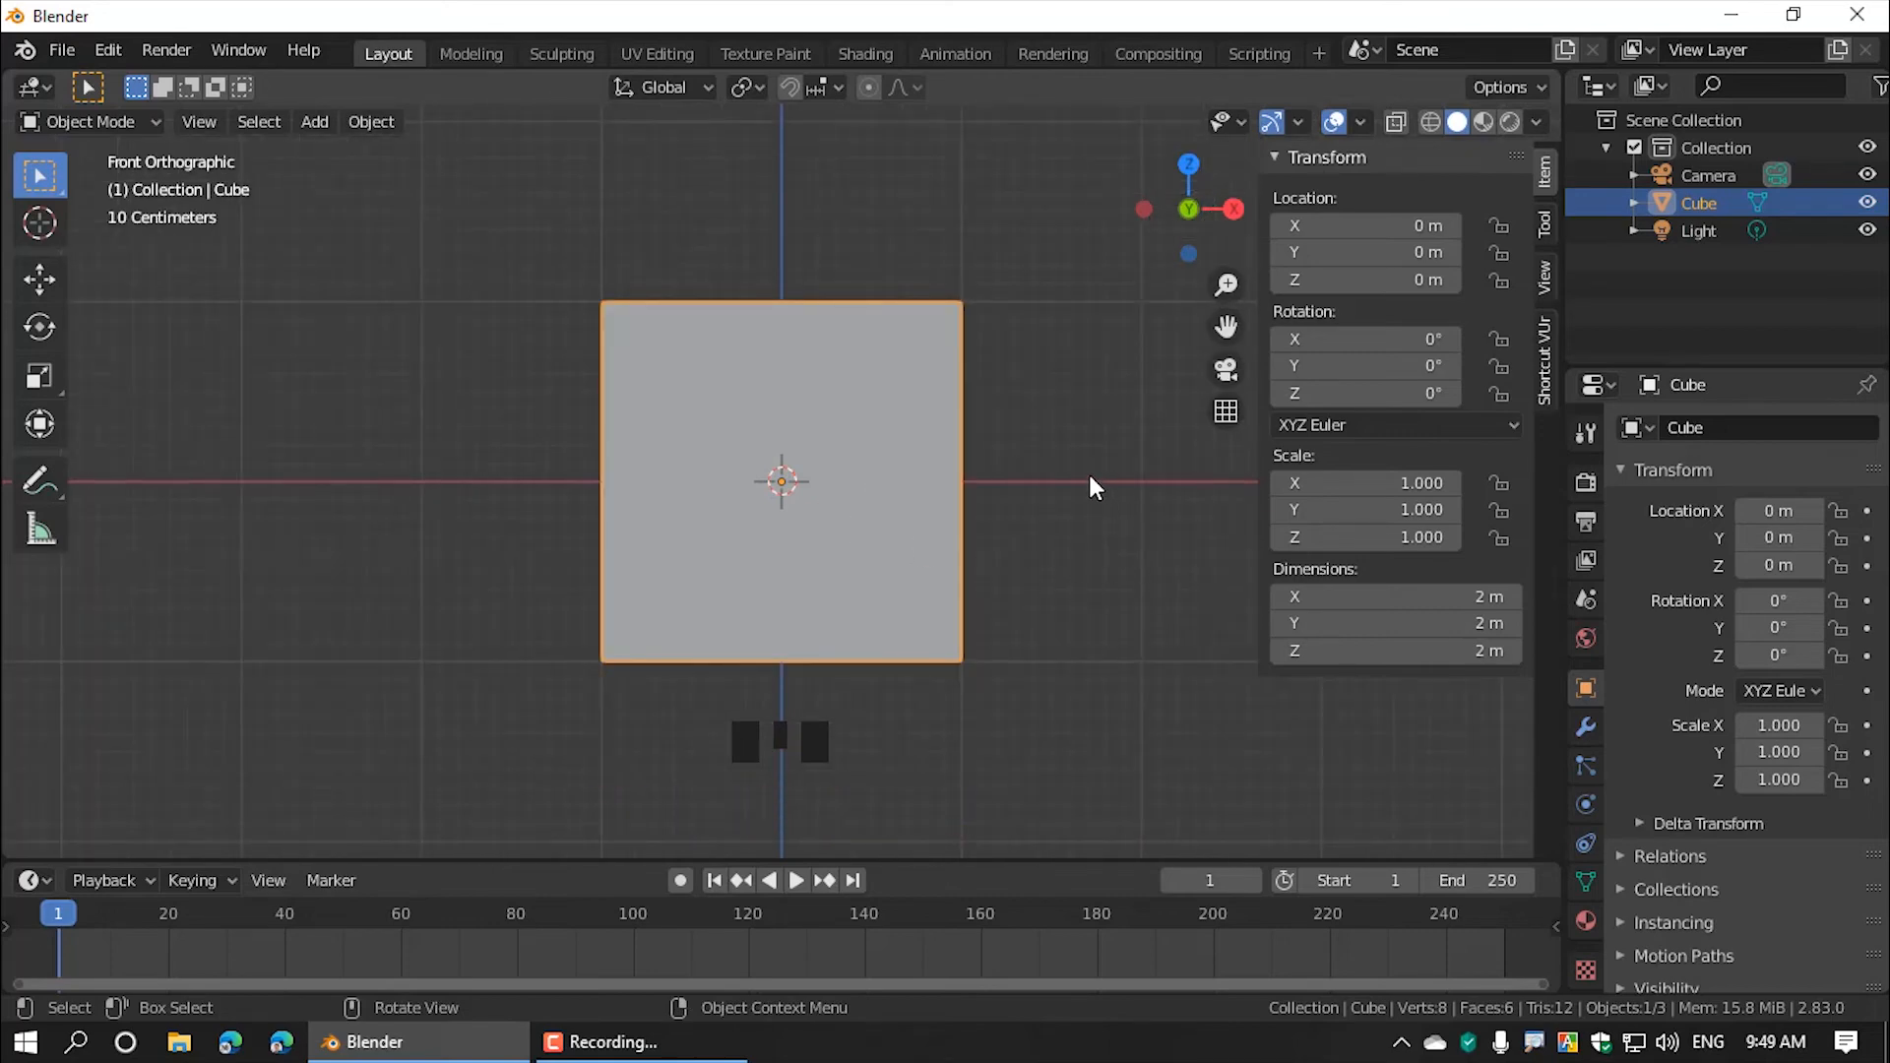
pyautogui.moveTo(999, 473)
pyautogui.keyDown('ctrl'); pyautogui.mouseDown()
pyautogui.moveTo(970, 473)
pyautogui.moveTo(1140, 476)
pyautogui.mouseUp(); pyautogui.keyUp('ctrl')
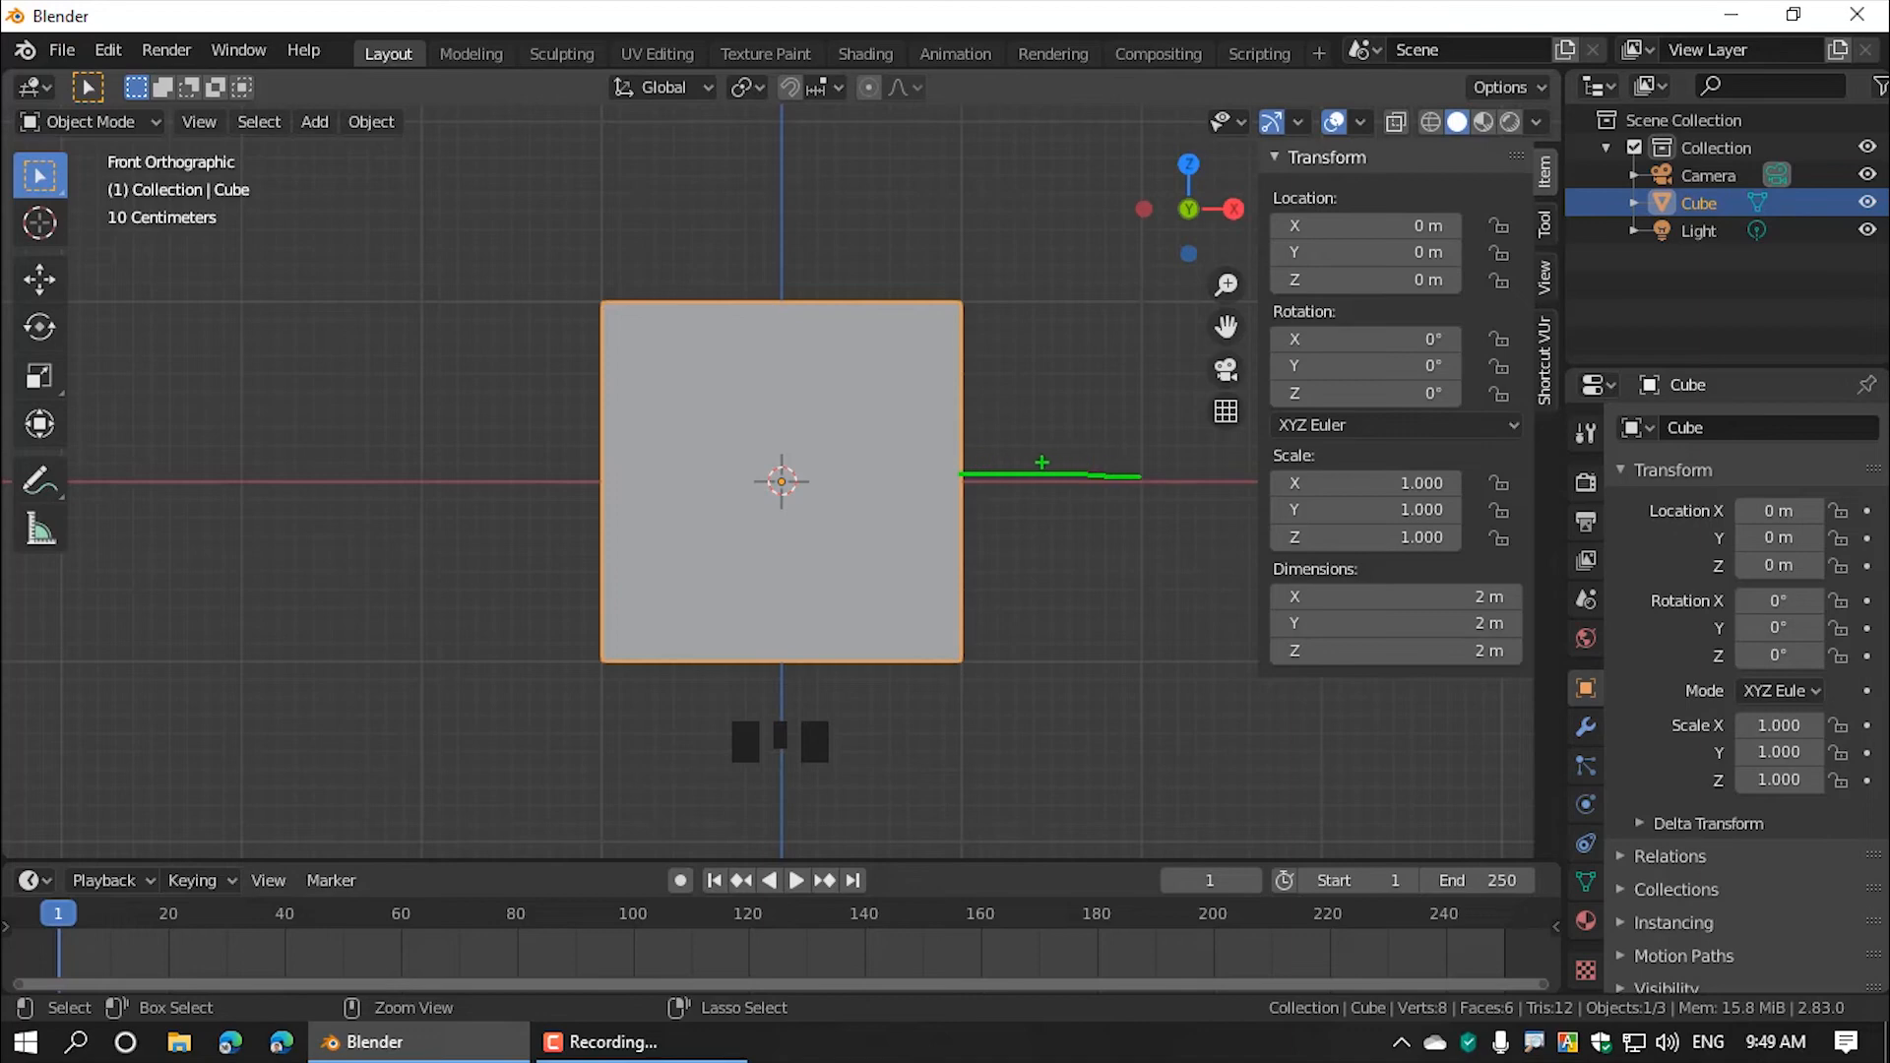
pyautogui.moveTo(1038, 461); pyautogui.dragTo(1054, 461)
pyautogui.hotkey('ctrl', 'z')
pyautogui.hotkey('ctrl', 'z')
pyautogui.hotkey('ctrl', 'z')
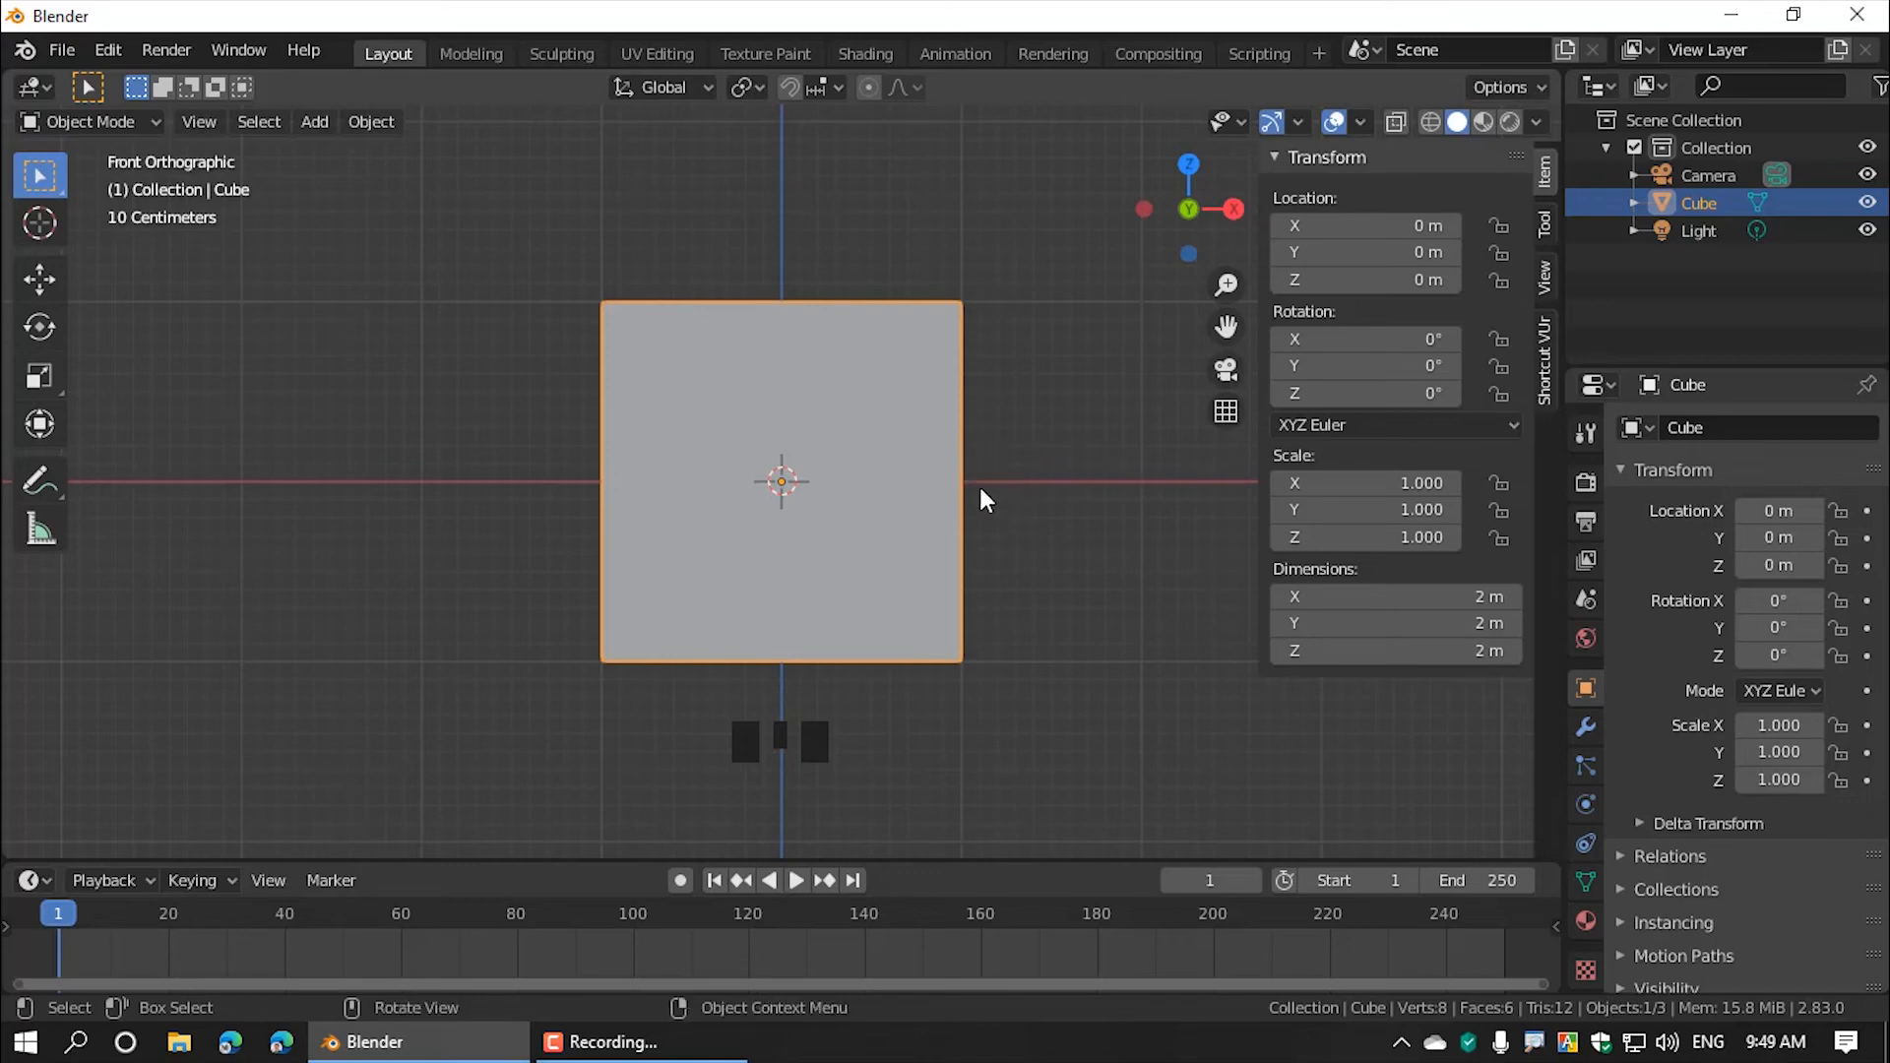
# Step: Move the cube 0.4 m along the global X axis with increment snapping
pyautogui.click(909, 469)
pyautogui.click(898, 473)
pyautogui.press('g')
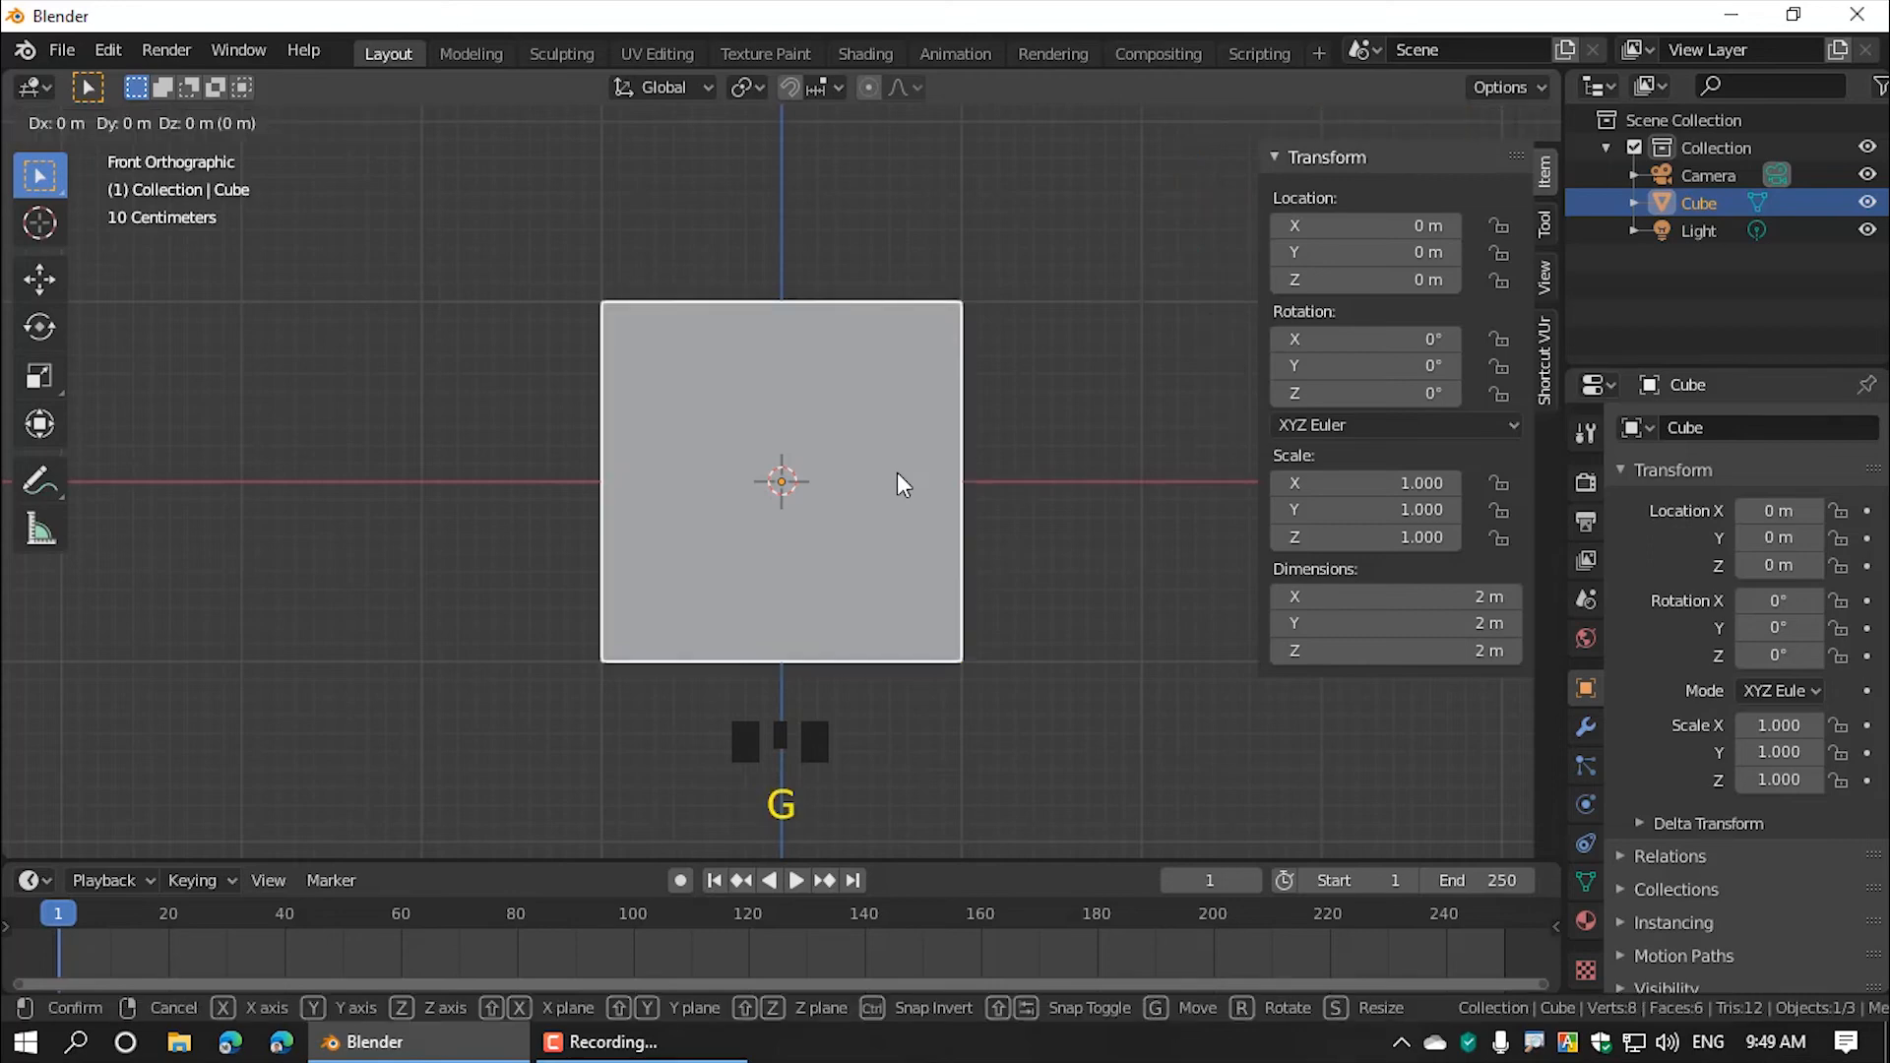
pyautogui.press('x')
pyautogui.press('ctrl')
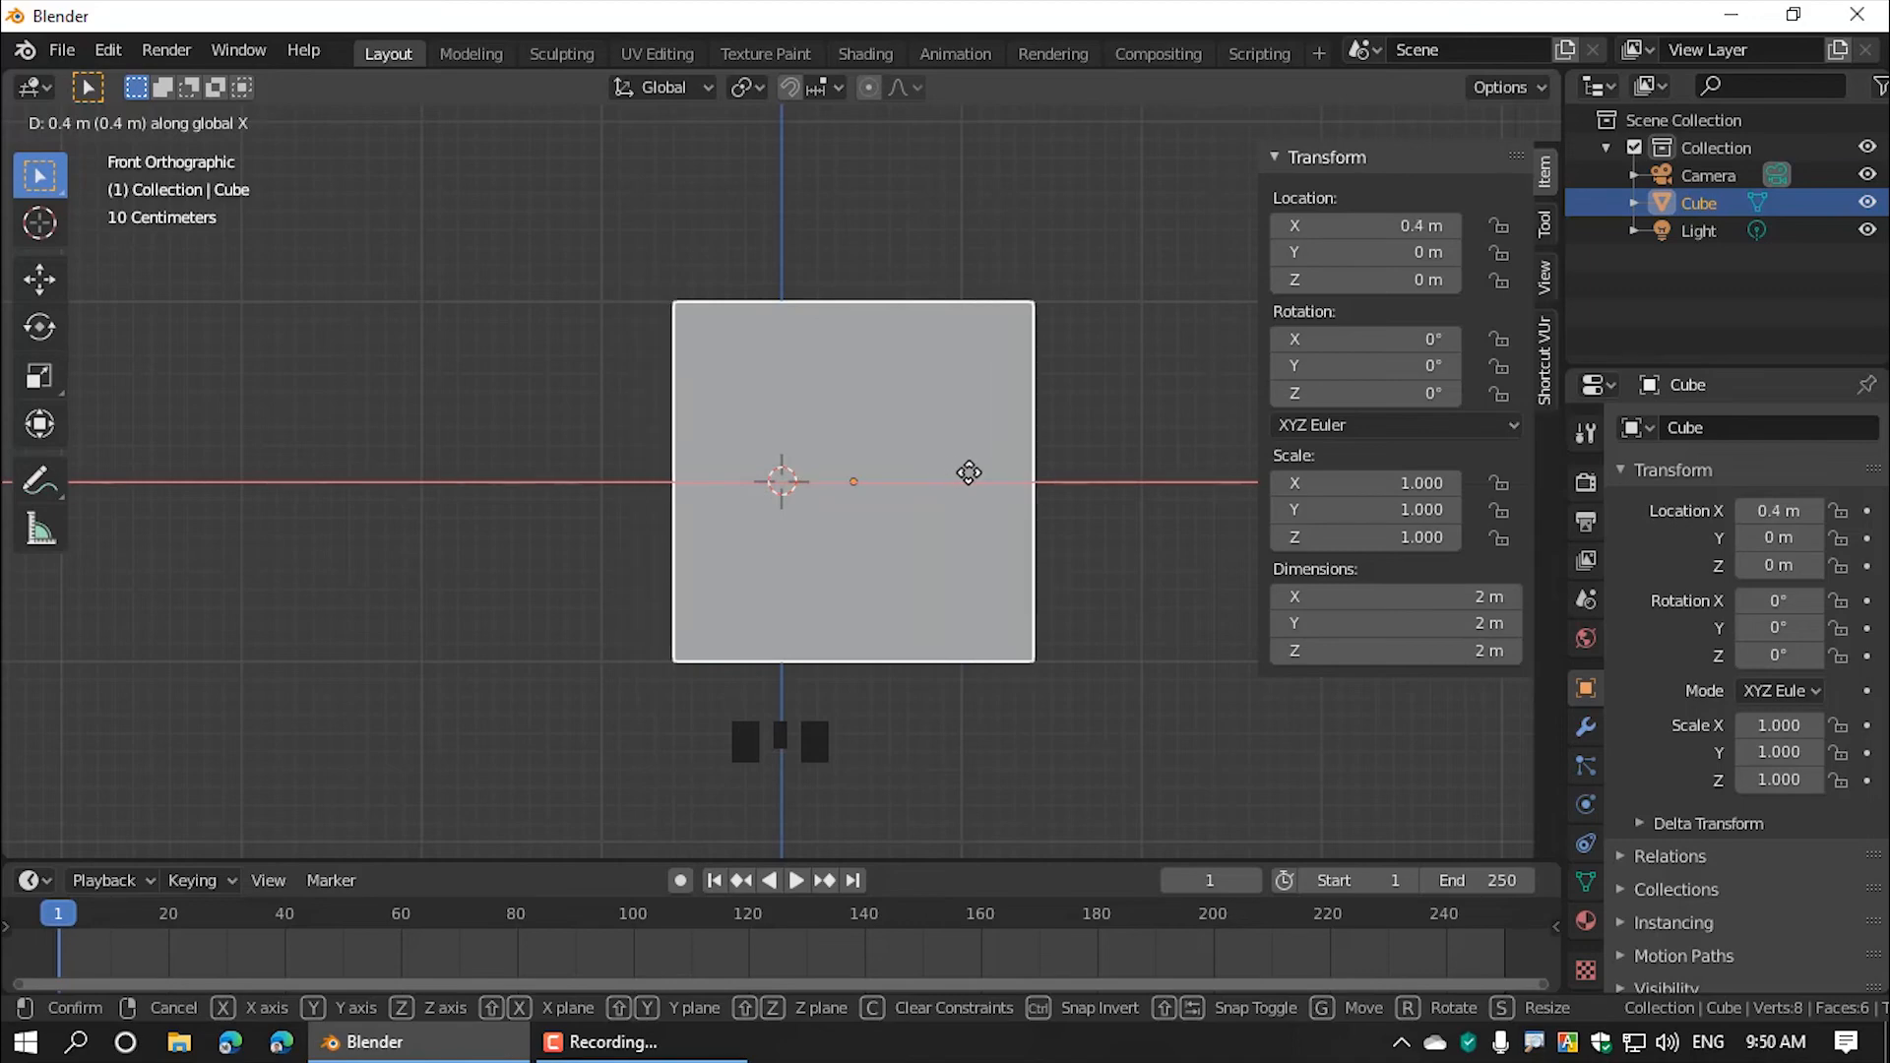
pyautogui.click(968, 472)
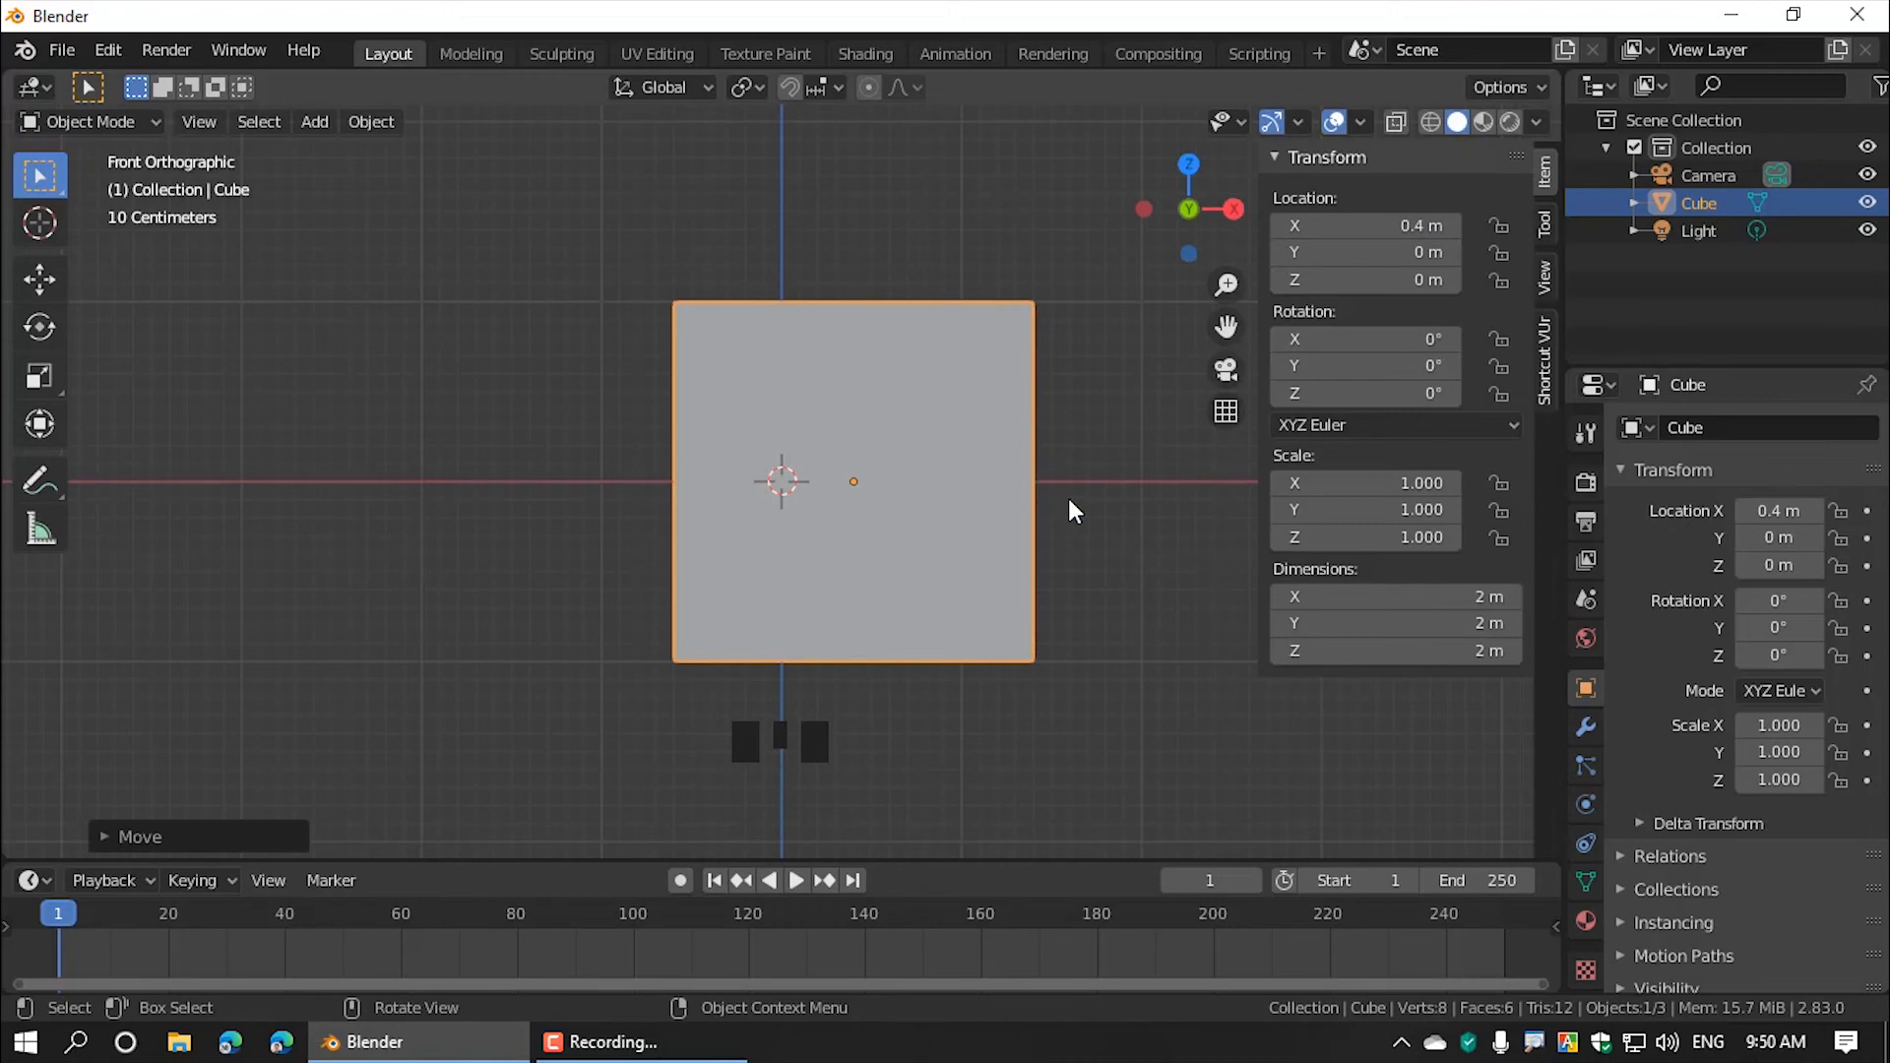
# Step: Enlarge the front view to the Centimeters grid scale and examine the finer grid divisions beside the cube's edge on the X axis
pyautogui.keyDown('shift'); pyautogui.moveTo(1067, 498); pyautogui.dragTo(965, 498, button='middle'); pyautogui.keyUp('shift')
pyautogui.scroll(3, 965, 498)
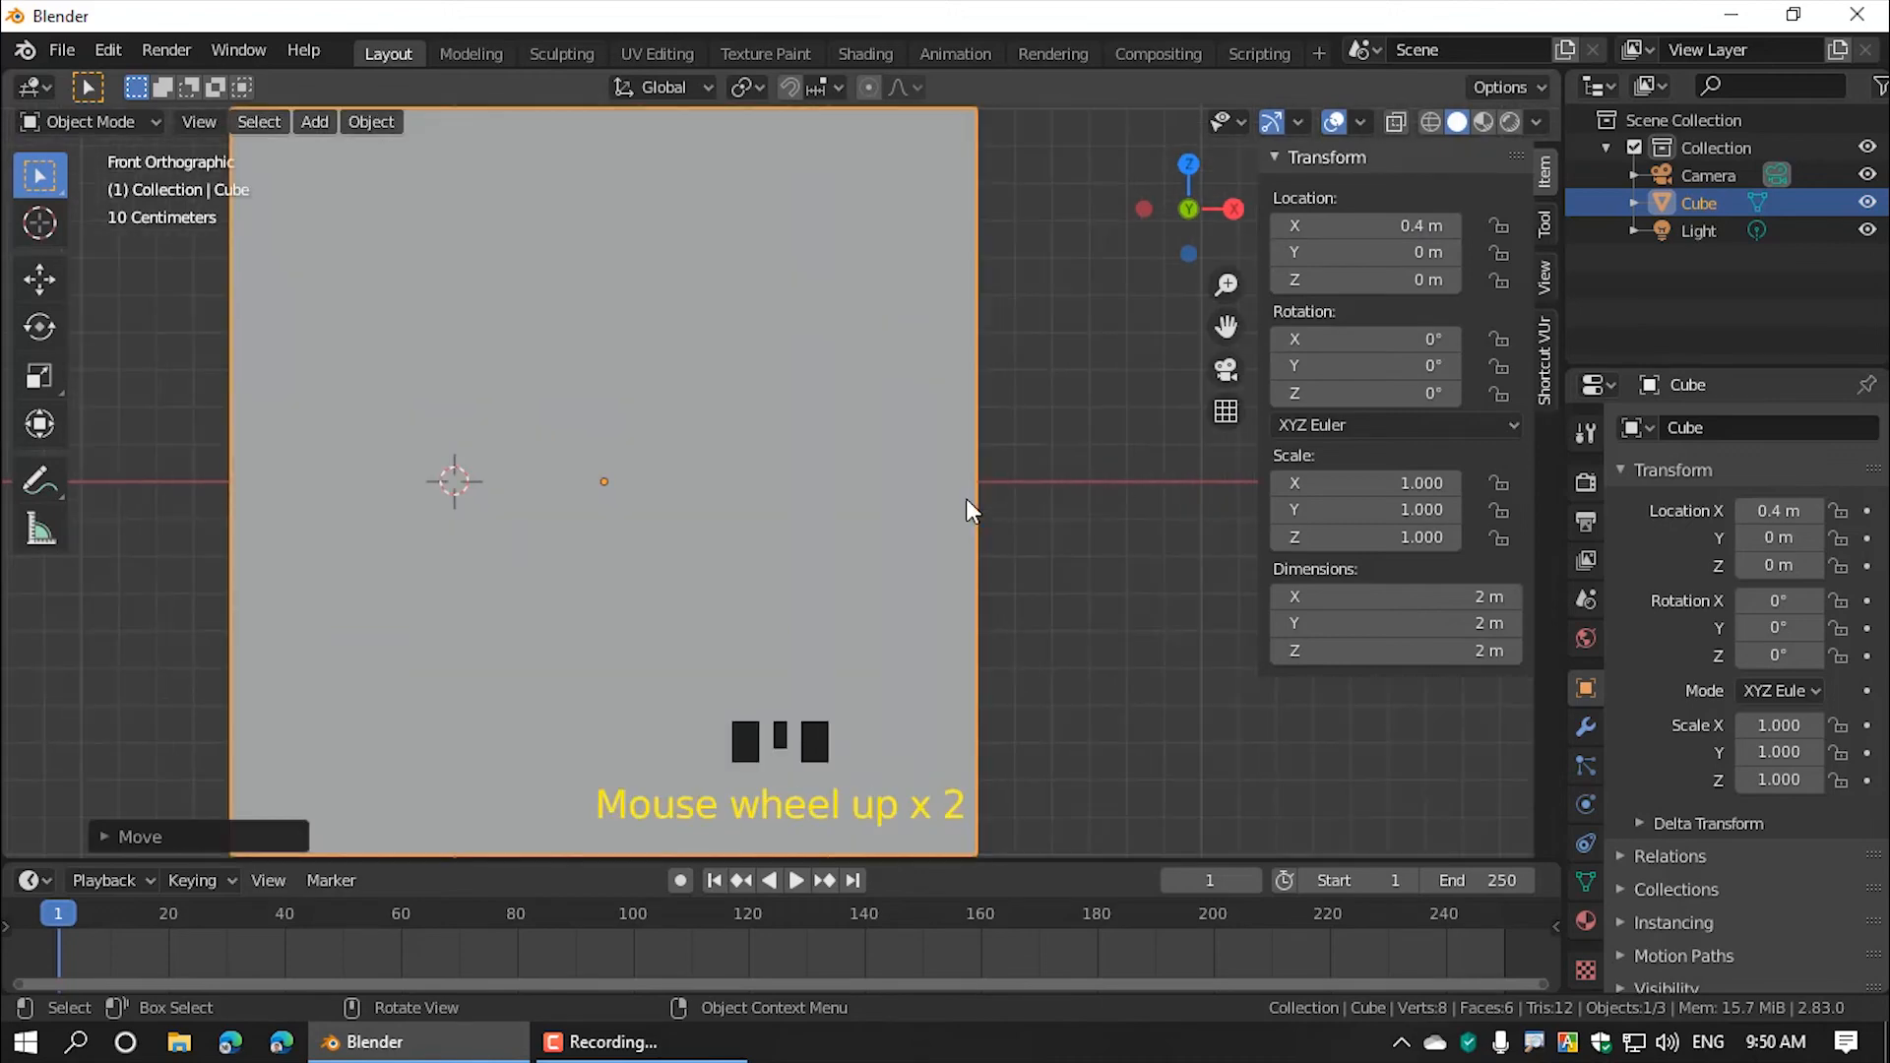
pyautogui.scroll(1, 988, 511)
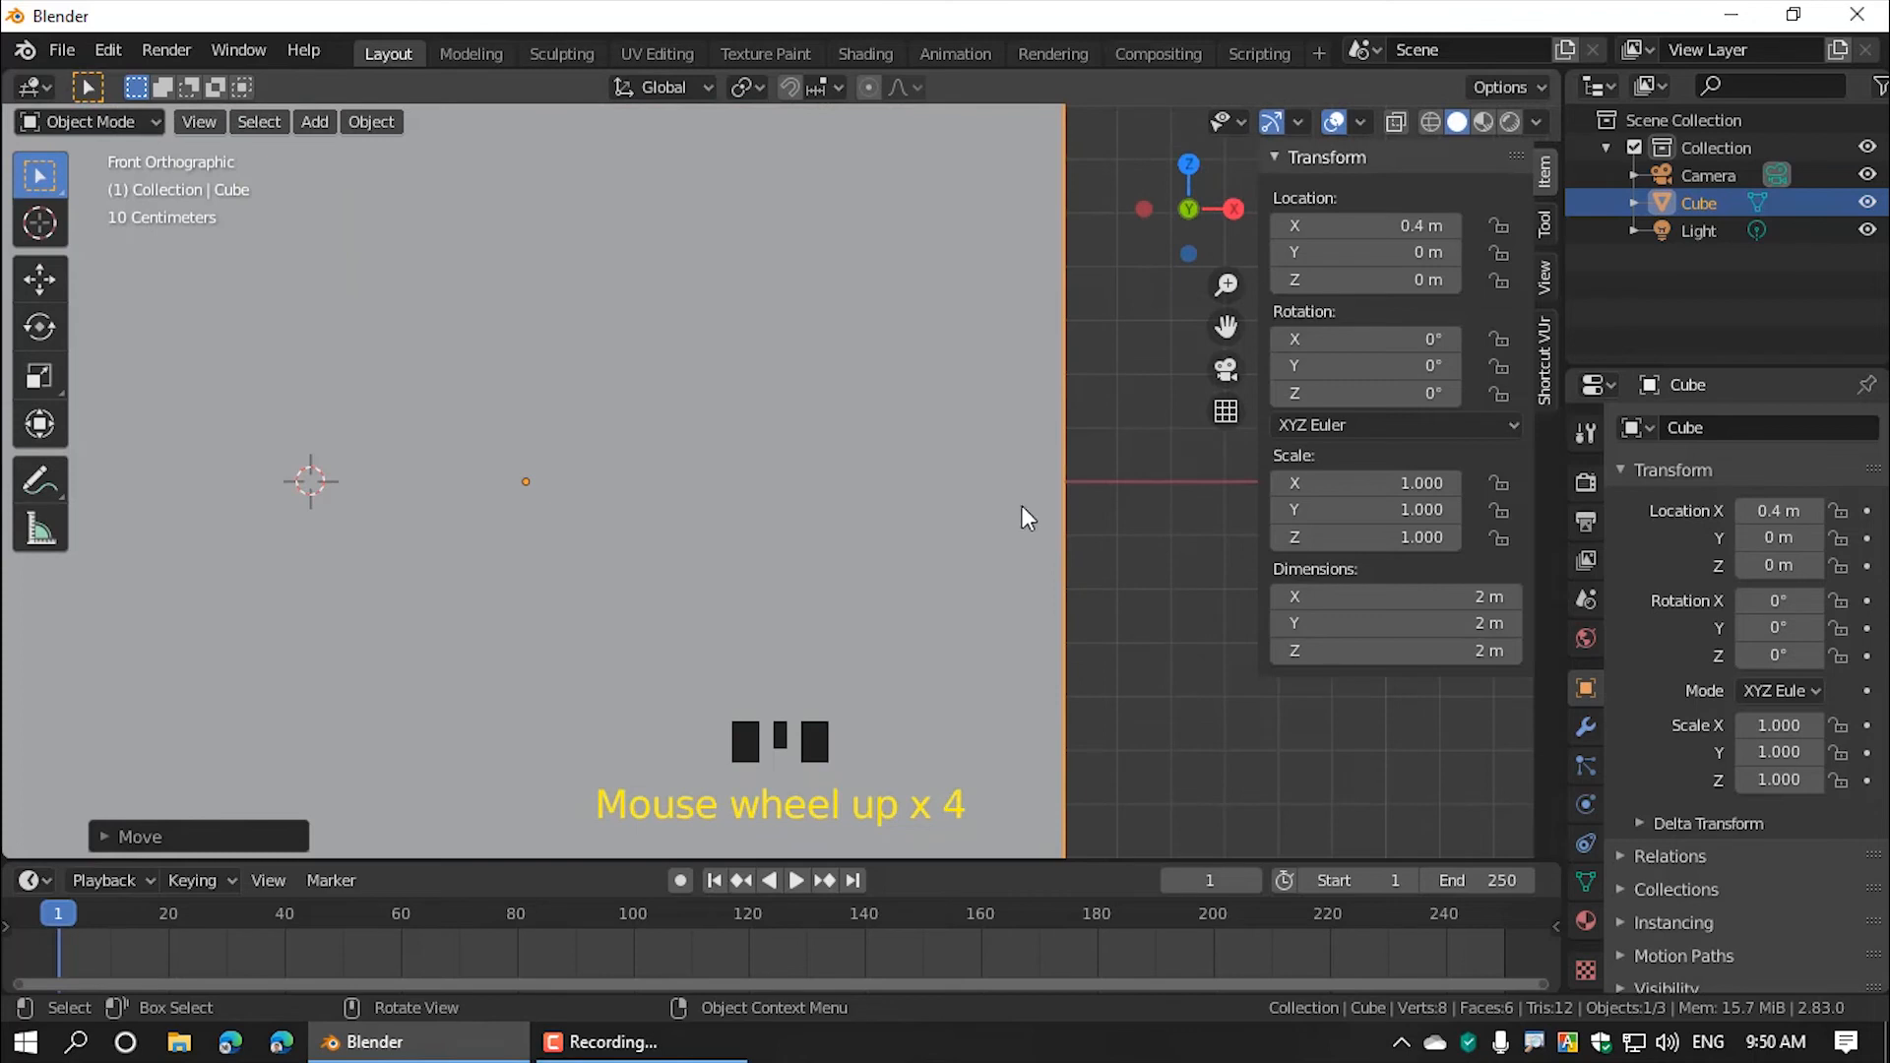
pyautogui.scroll(2, 1023, 506)
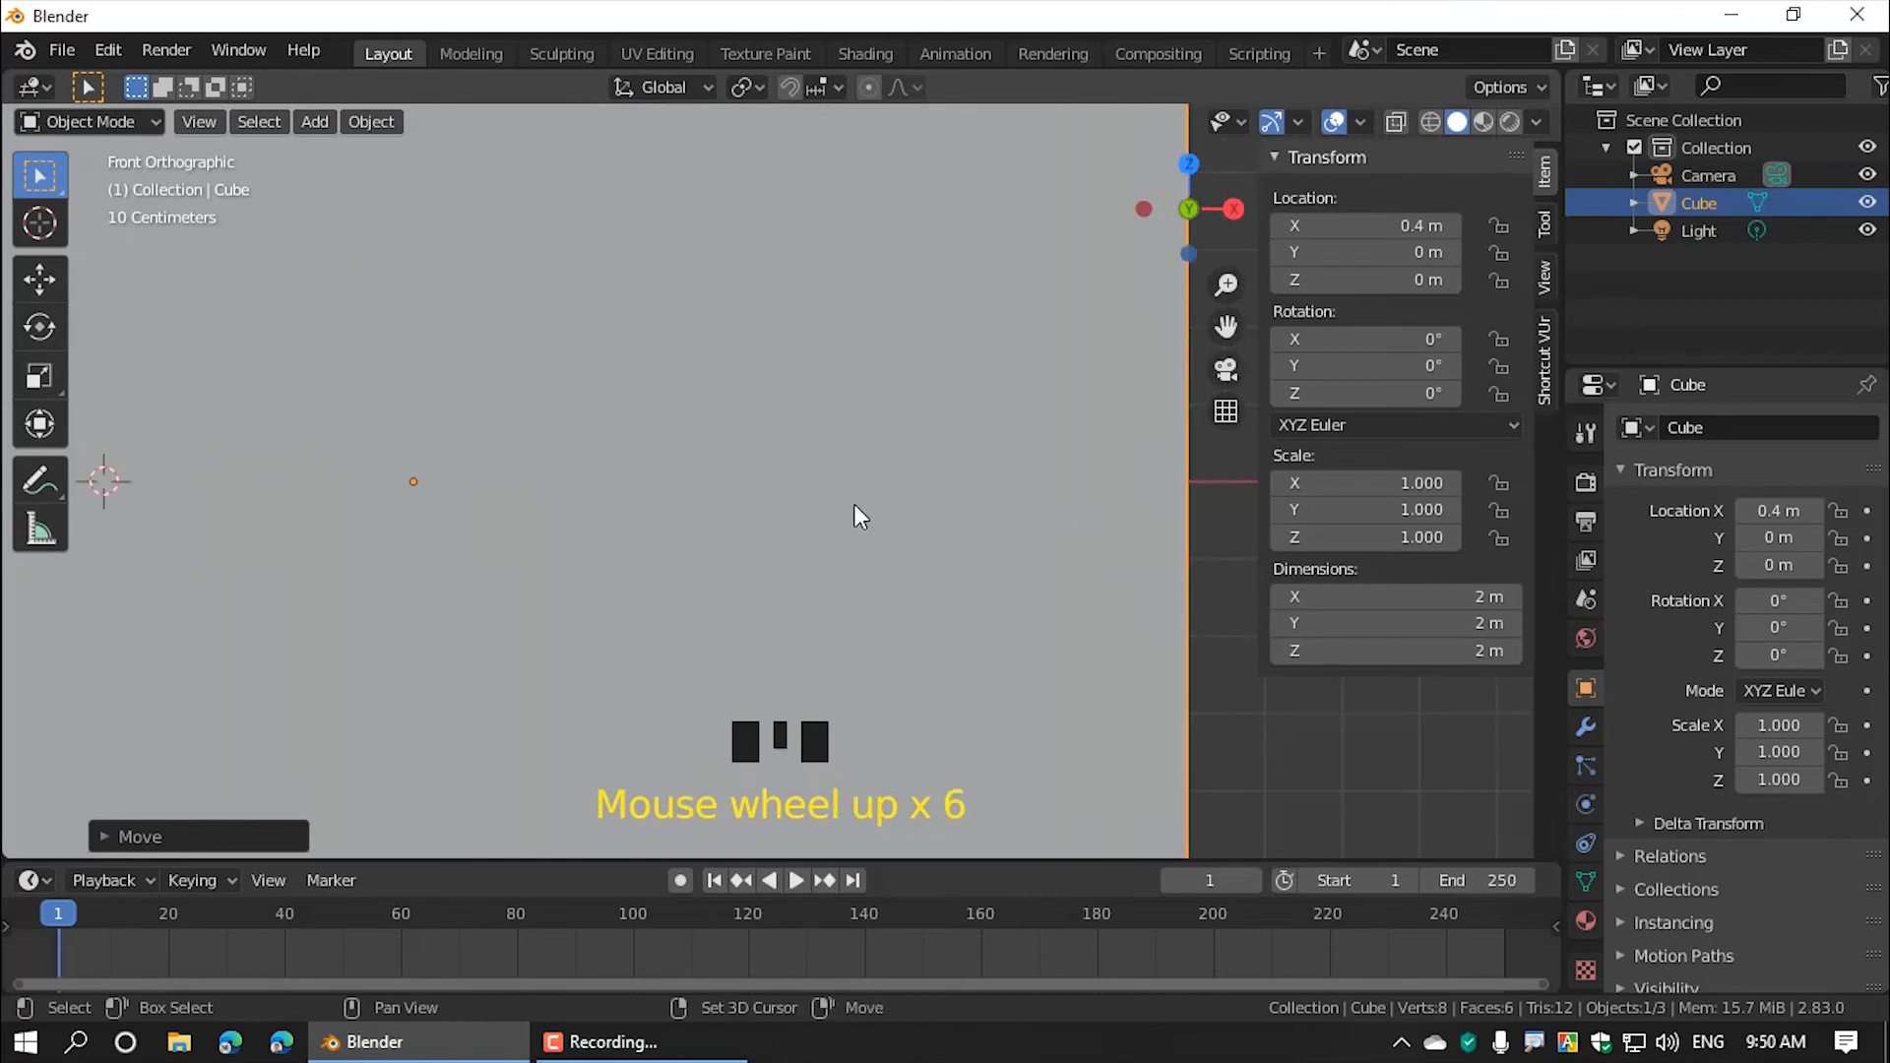
pyautogui.keyDown('shift'); pyautogui.moveTo(1088, 511); pyautogui.dragTo(730, 510, button='middle'); pyautogui.keyUp('shift')
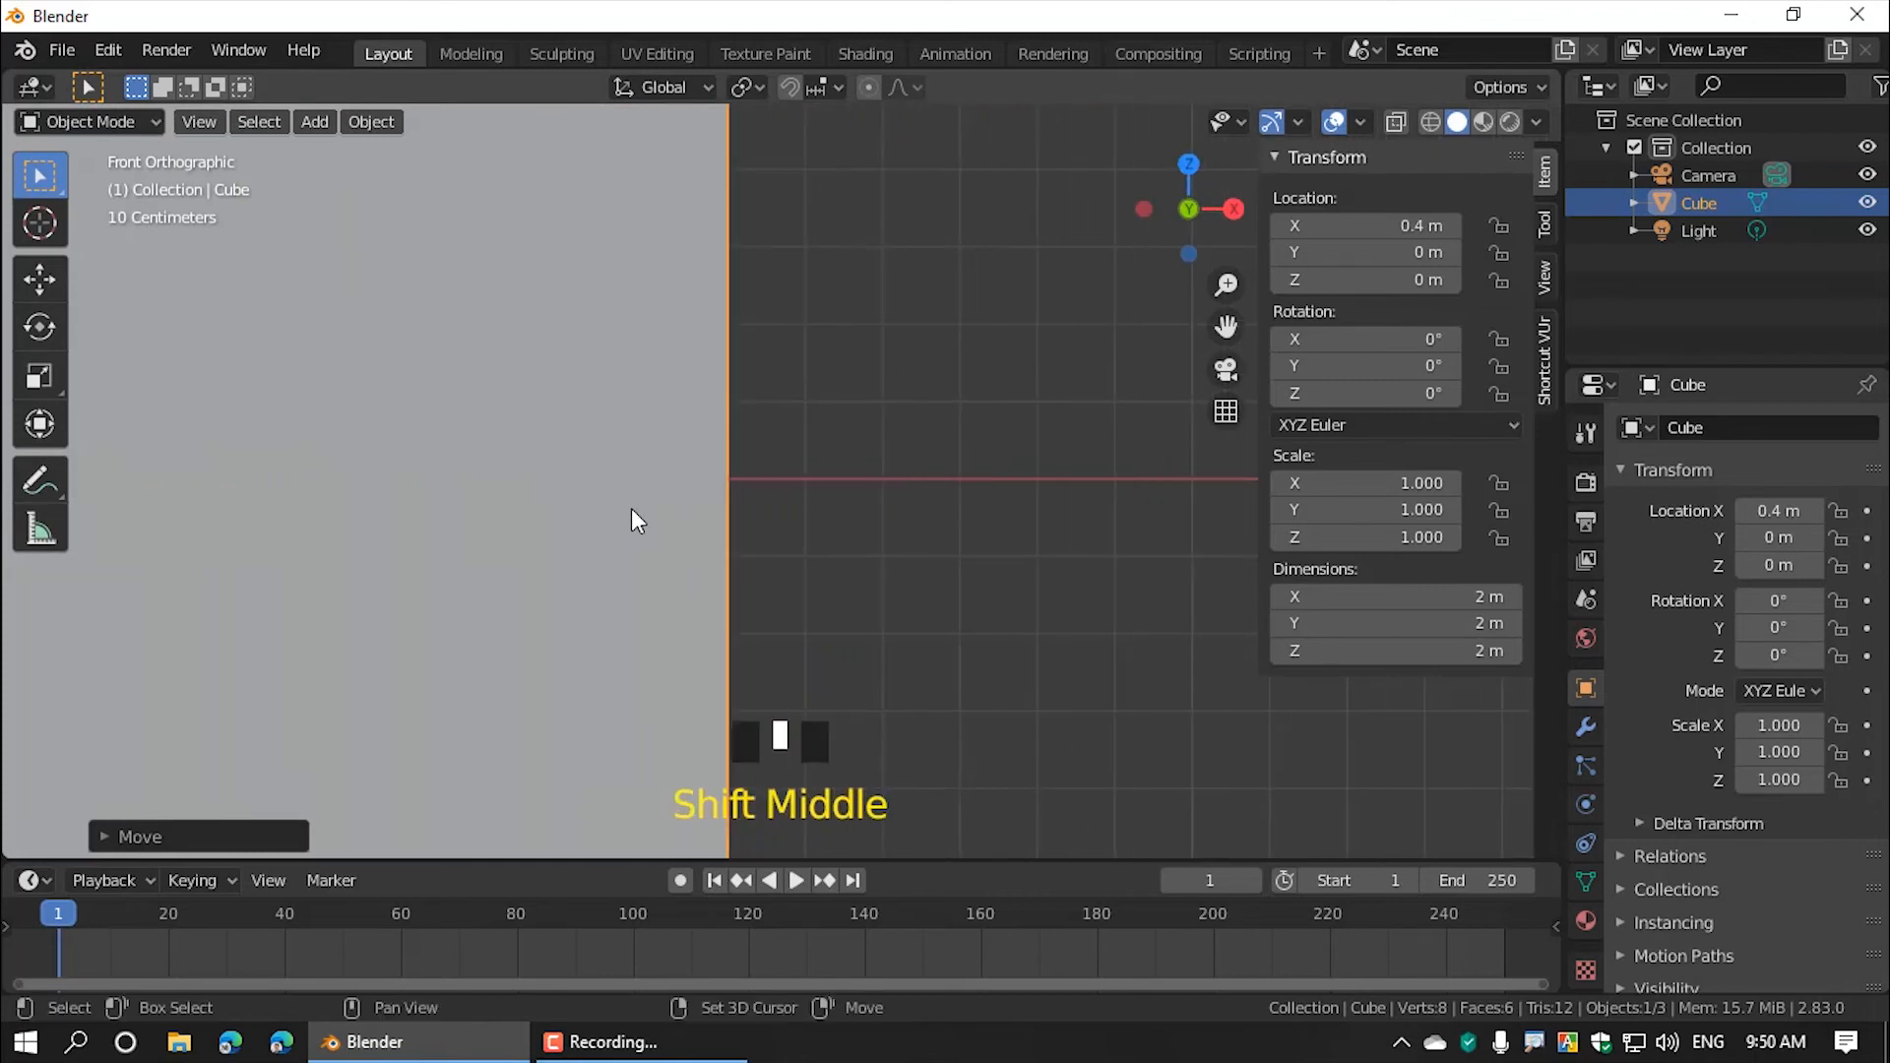
pyautogui.scroll(6, 807, 498)
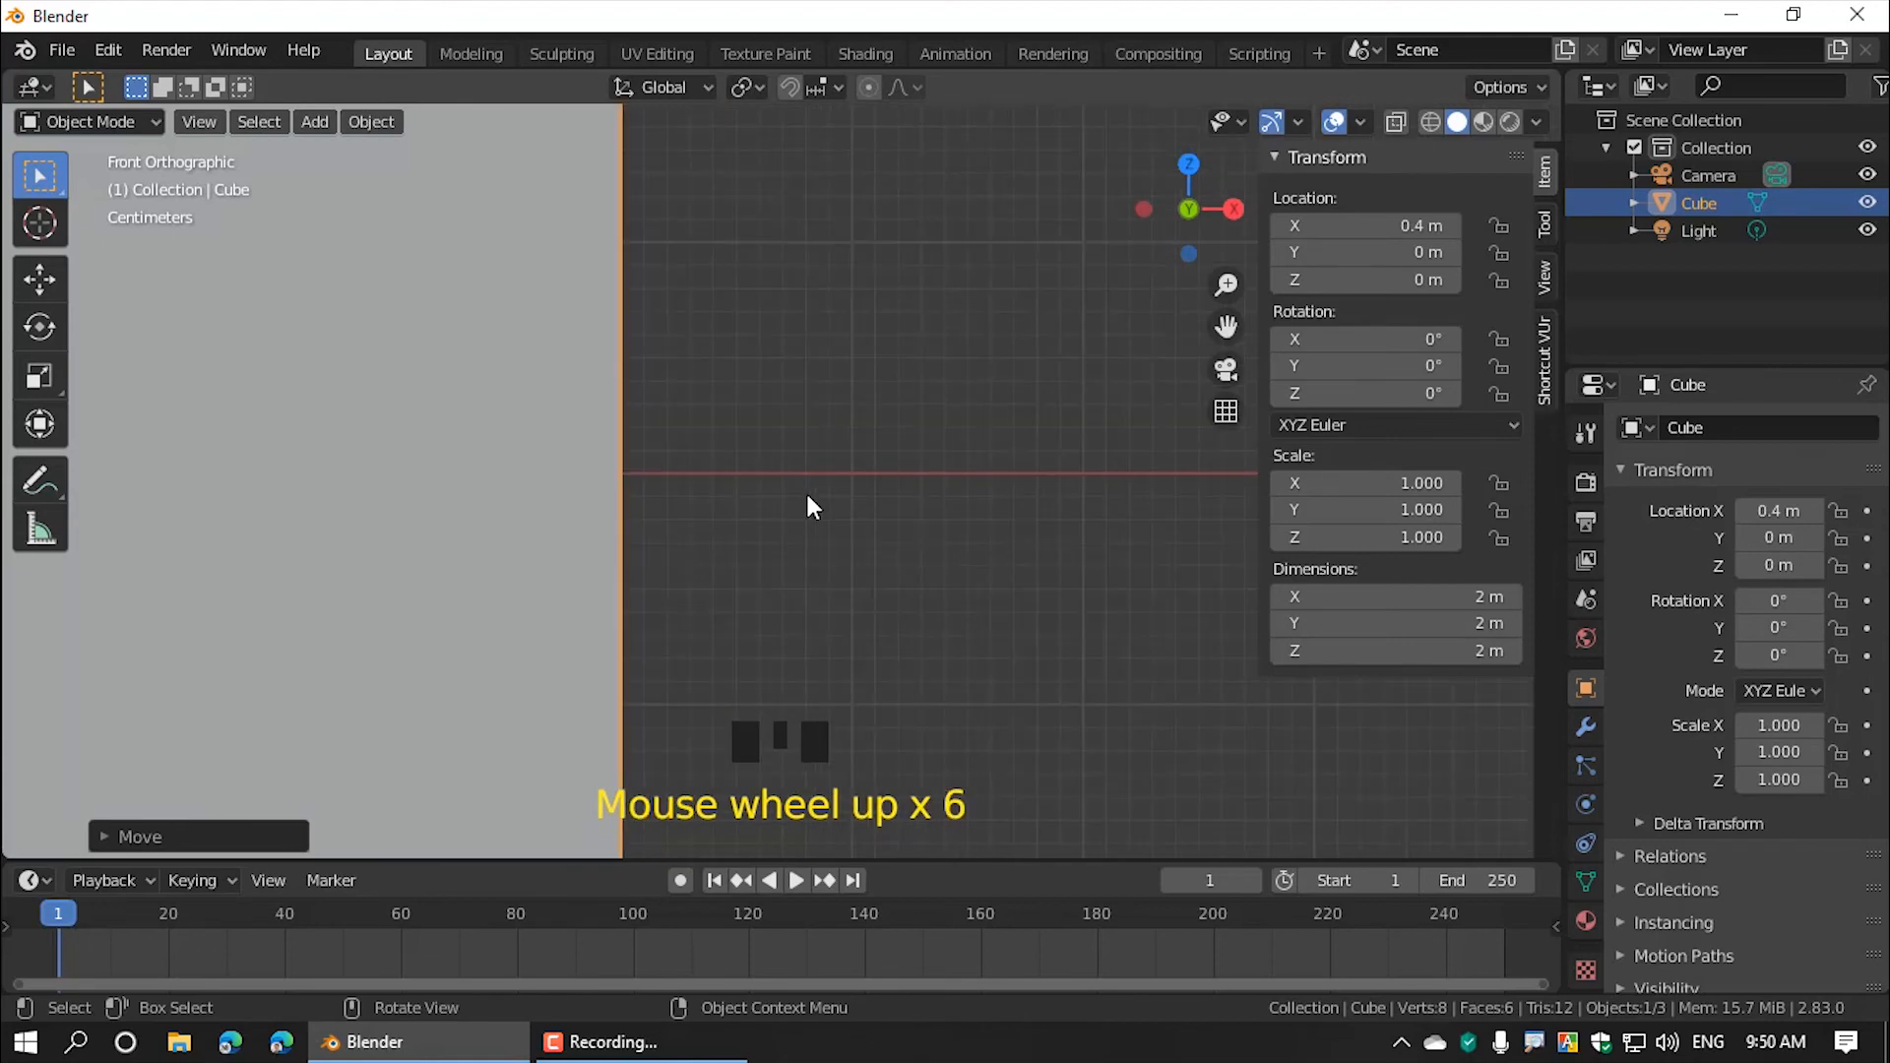
pyautogui.scroll(1, 807, 498)
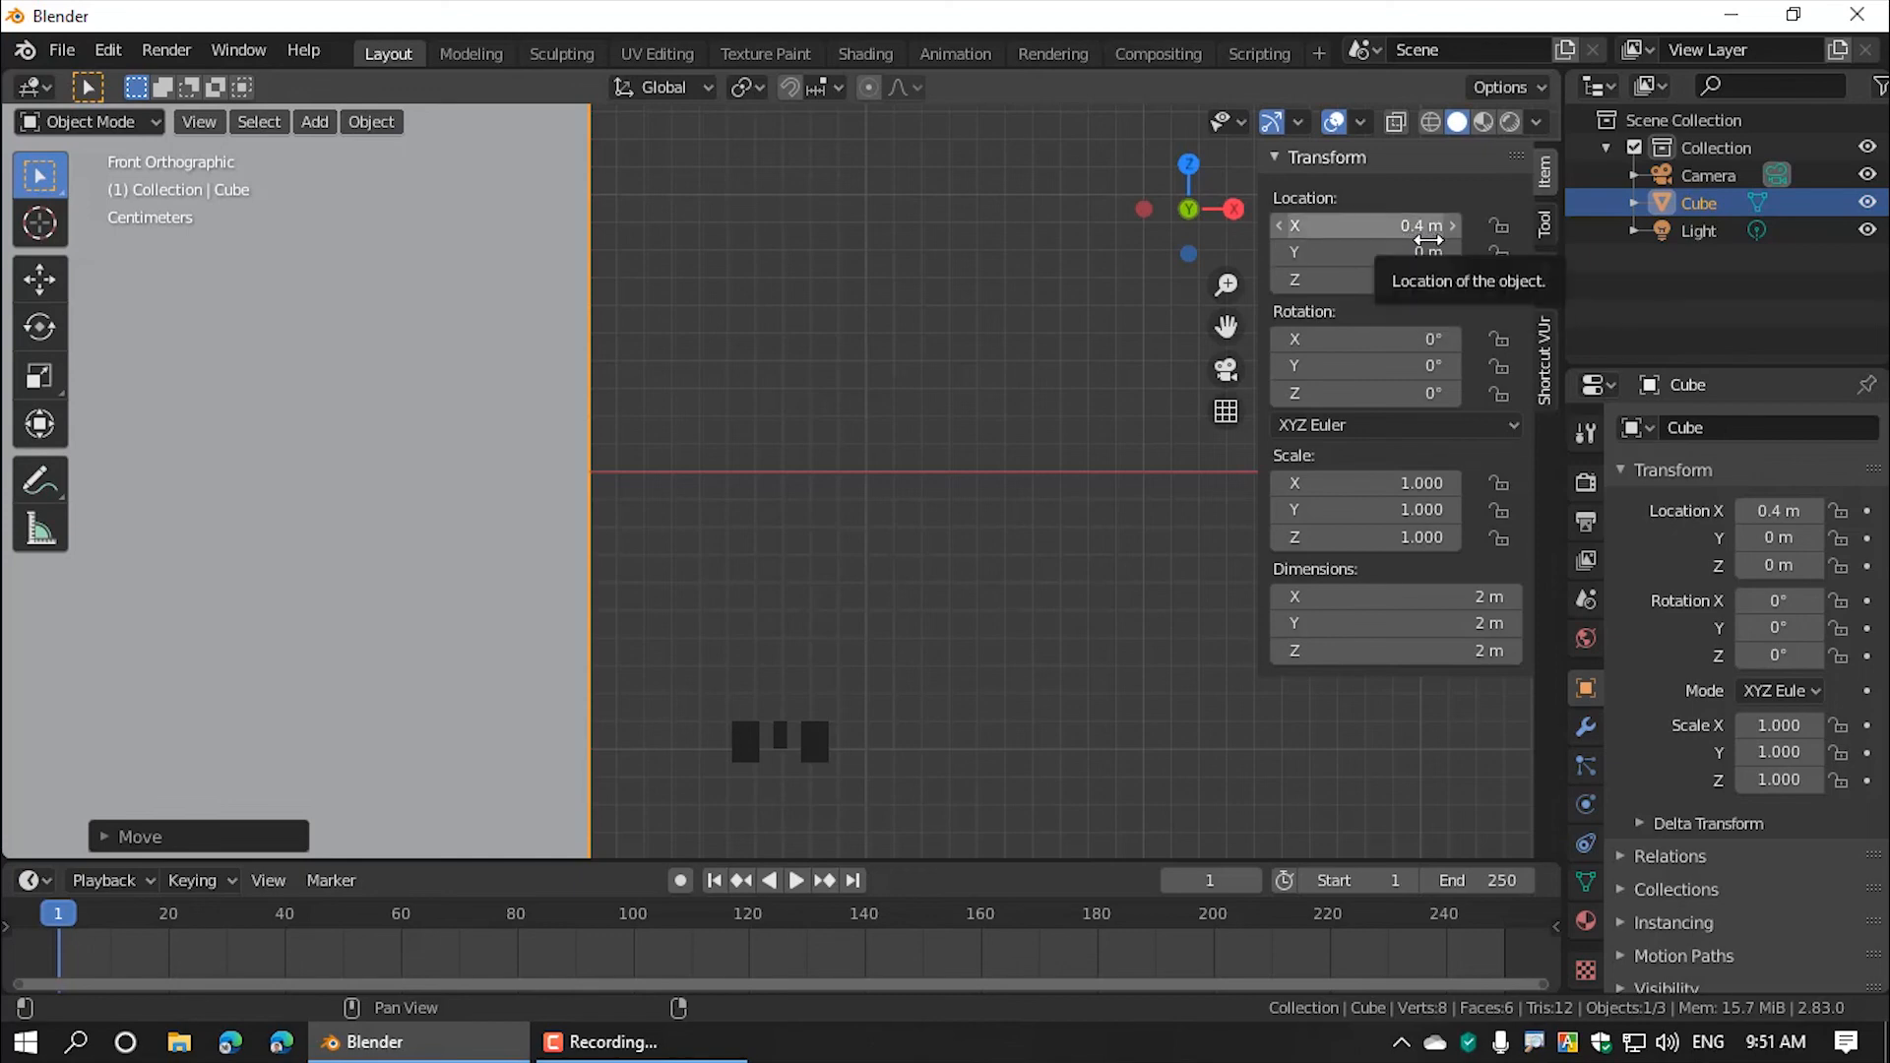
# Step: Move the cube another 0.03 m along the global X axis with increment snapping
pyautogui.click(481, 458)
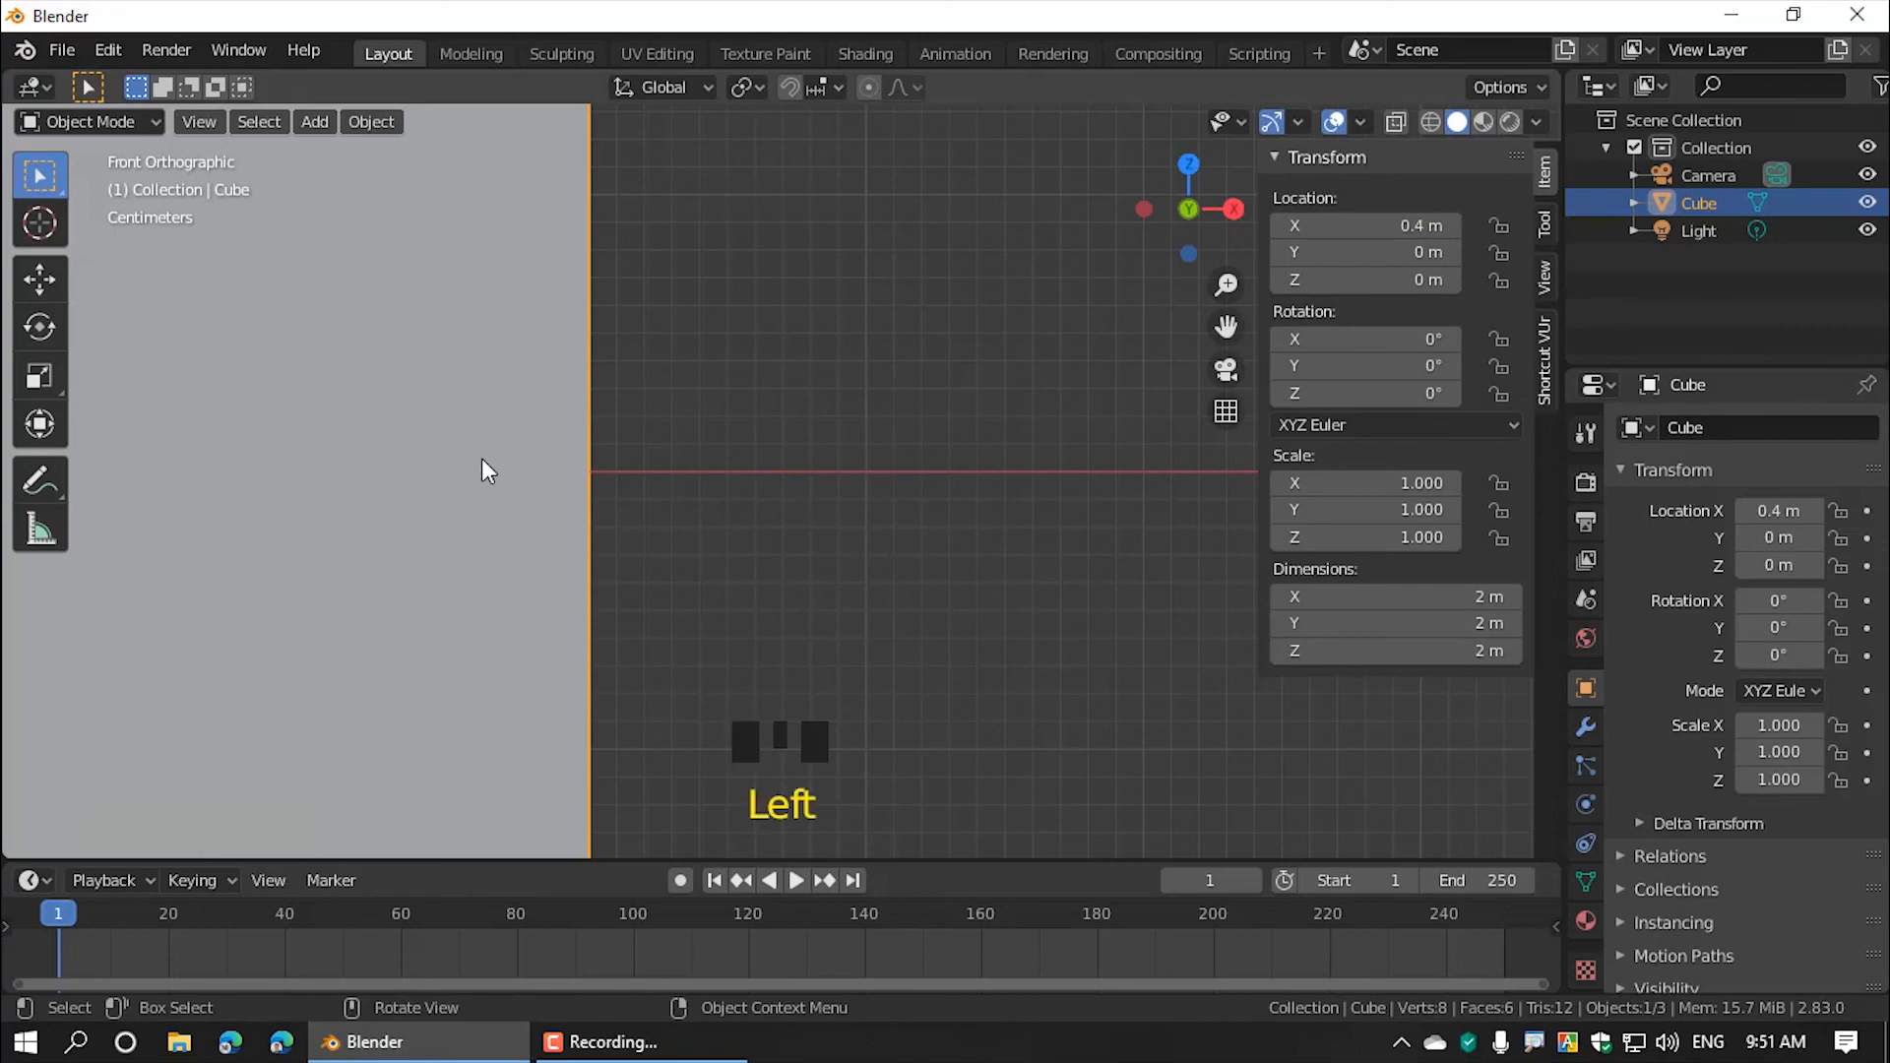
pyautogui.press('g')
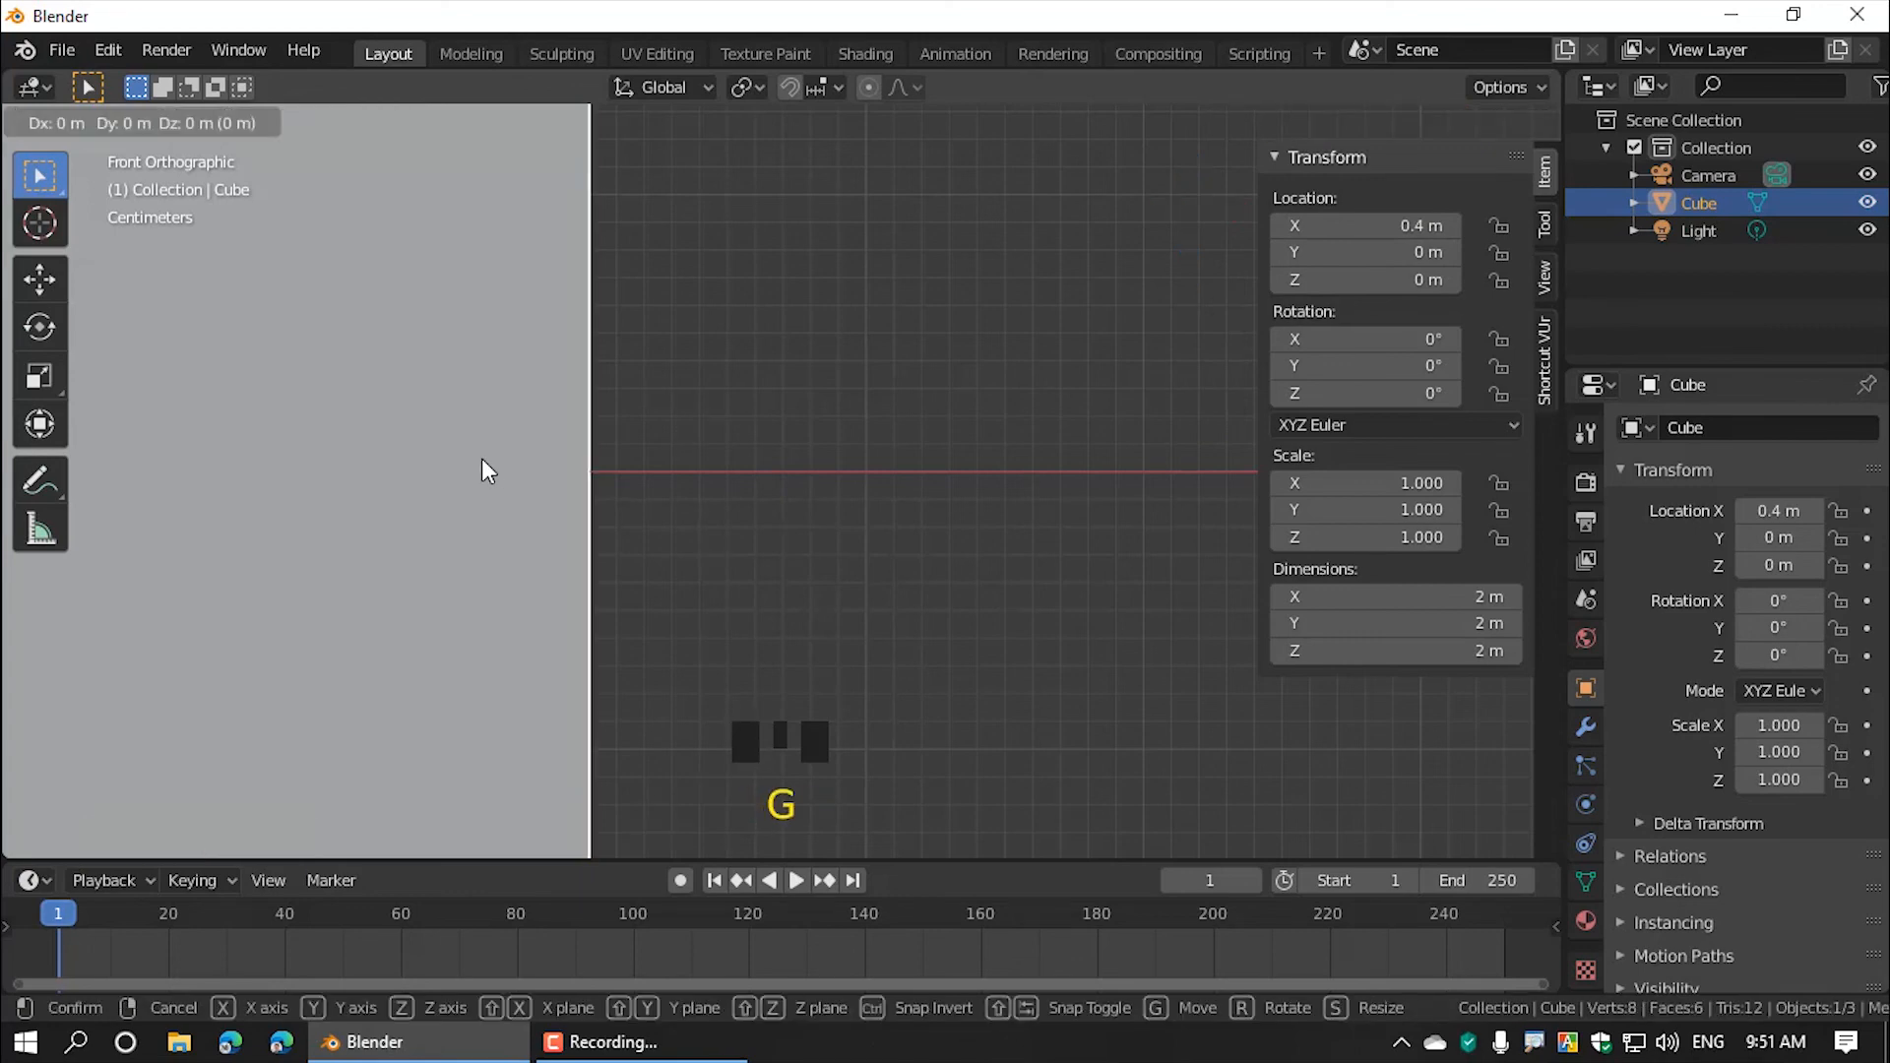
pyautogui.press('x')
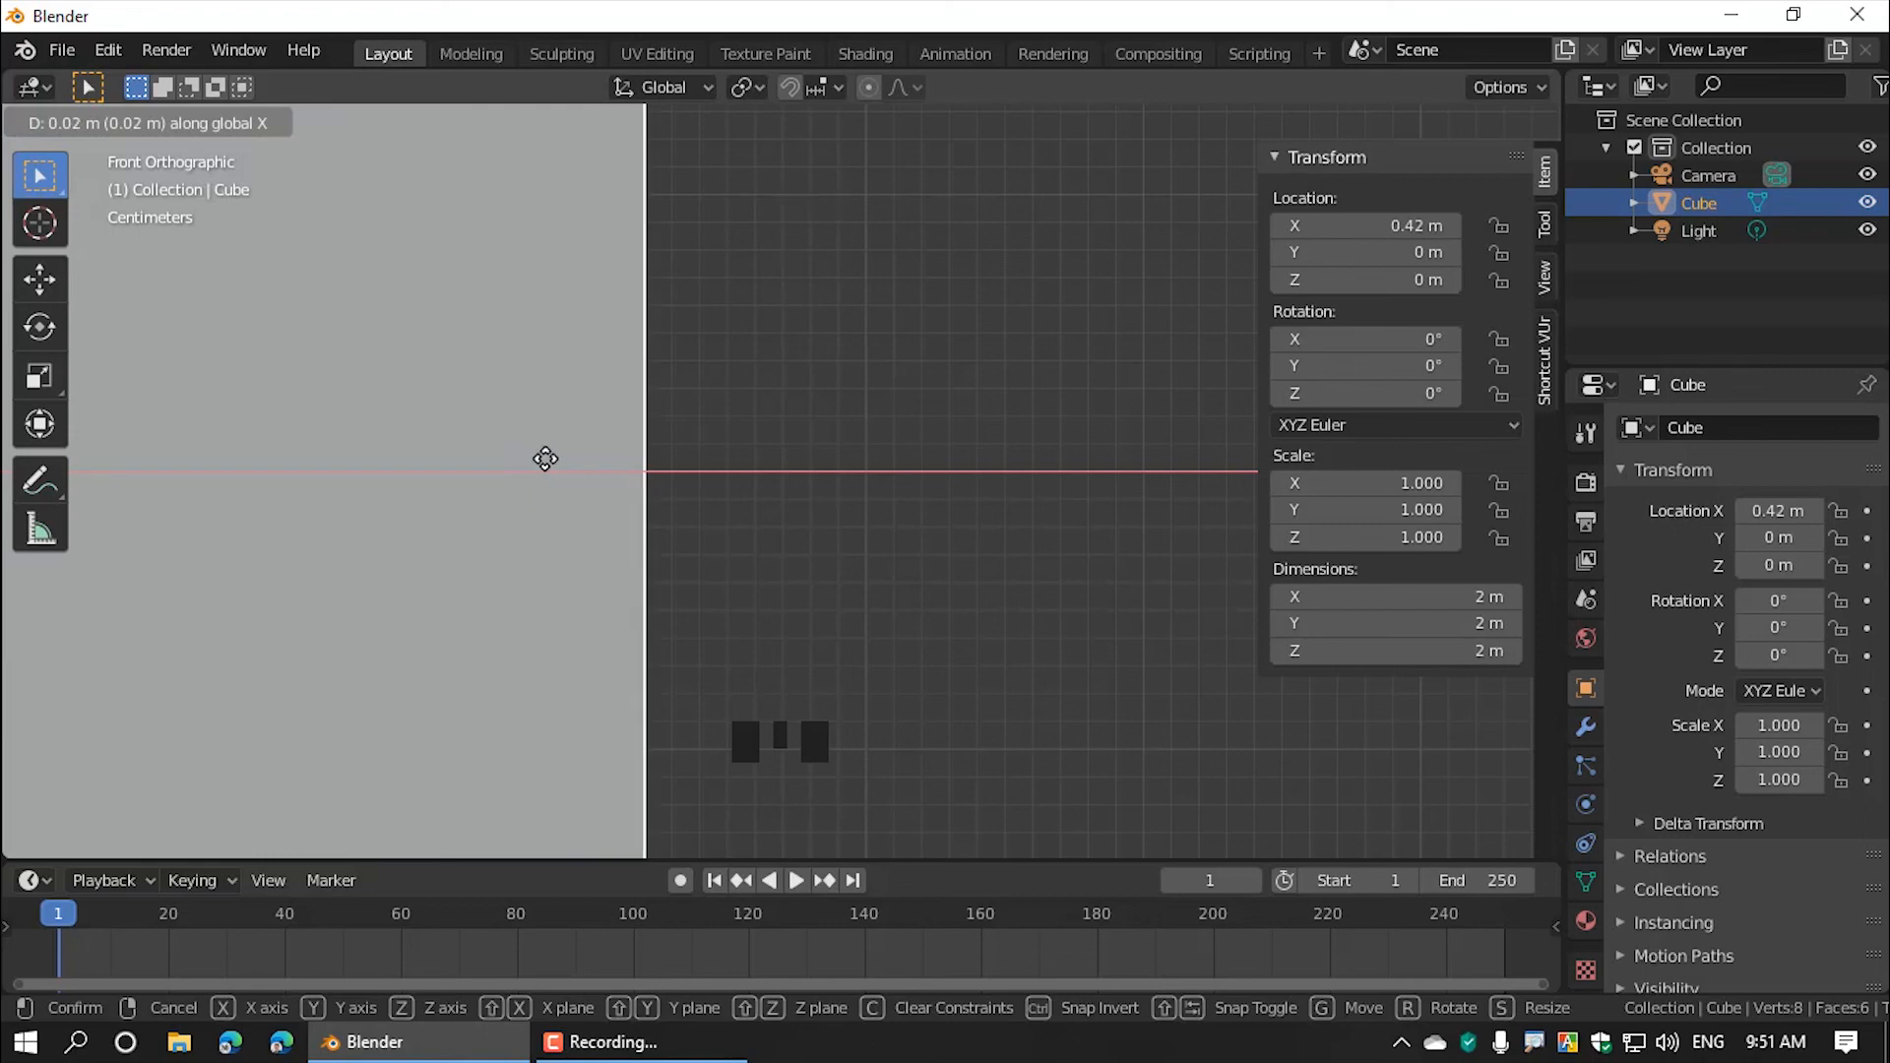
pyautogui.click(557, 460)
# Step: Return from the close-up front view to an angled perspective view of the whole cube and the floor grid
pyautogui.scroll(-18, 636, 516)
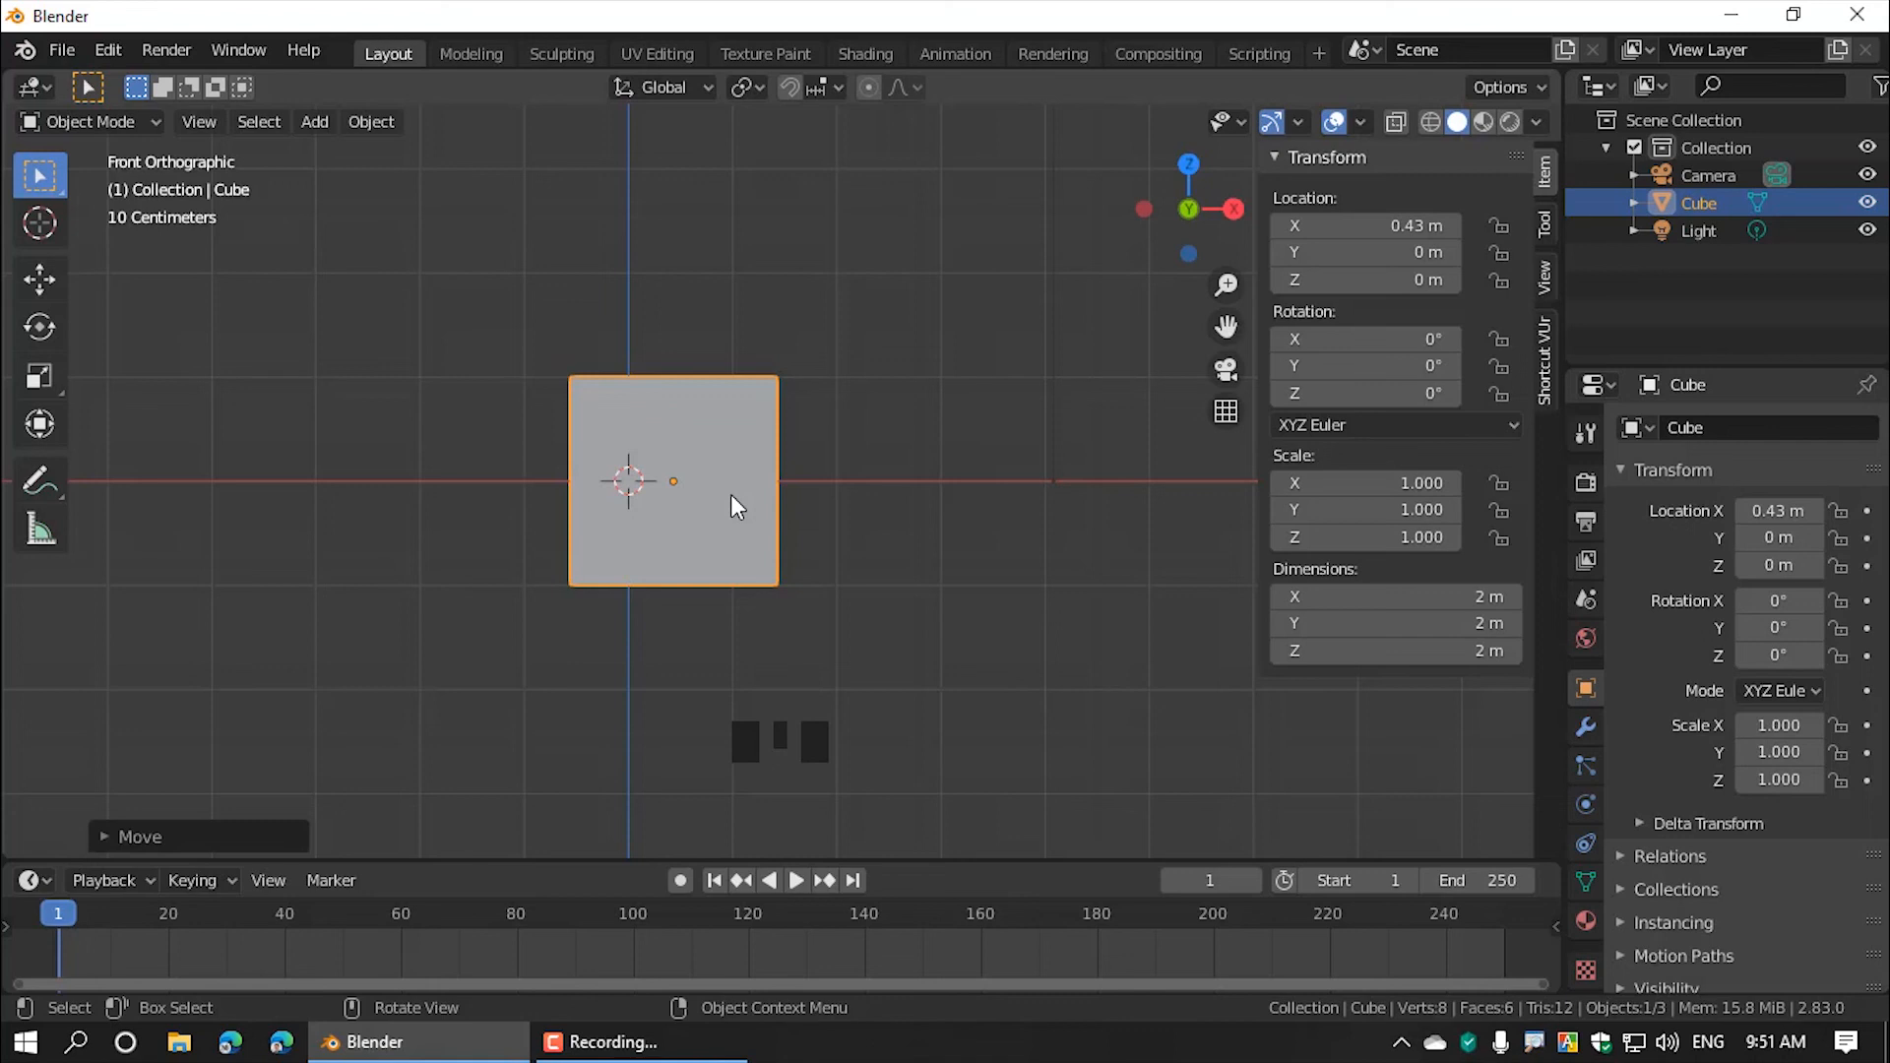
pyautogui.scroll(-1, 731, 494)
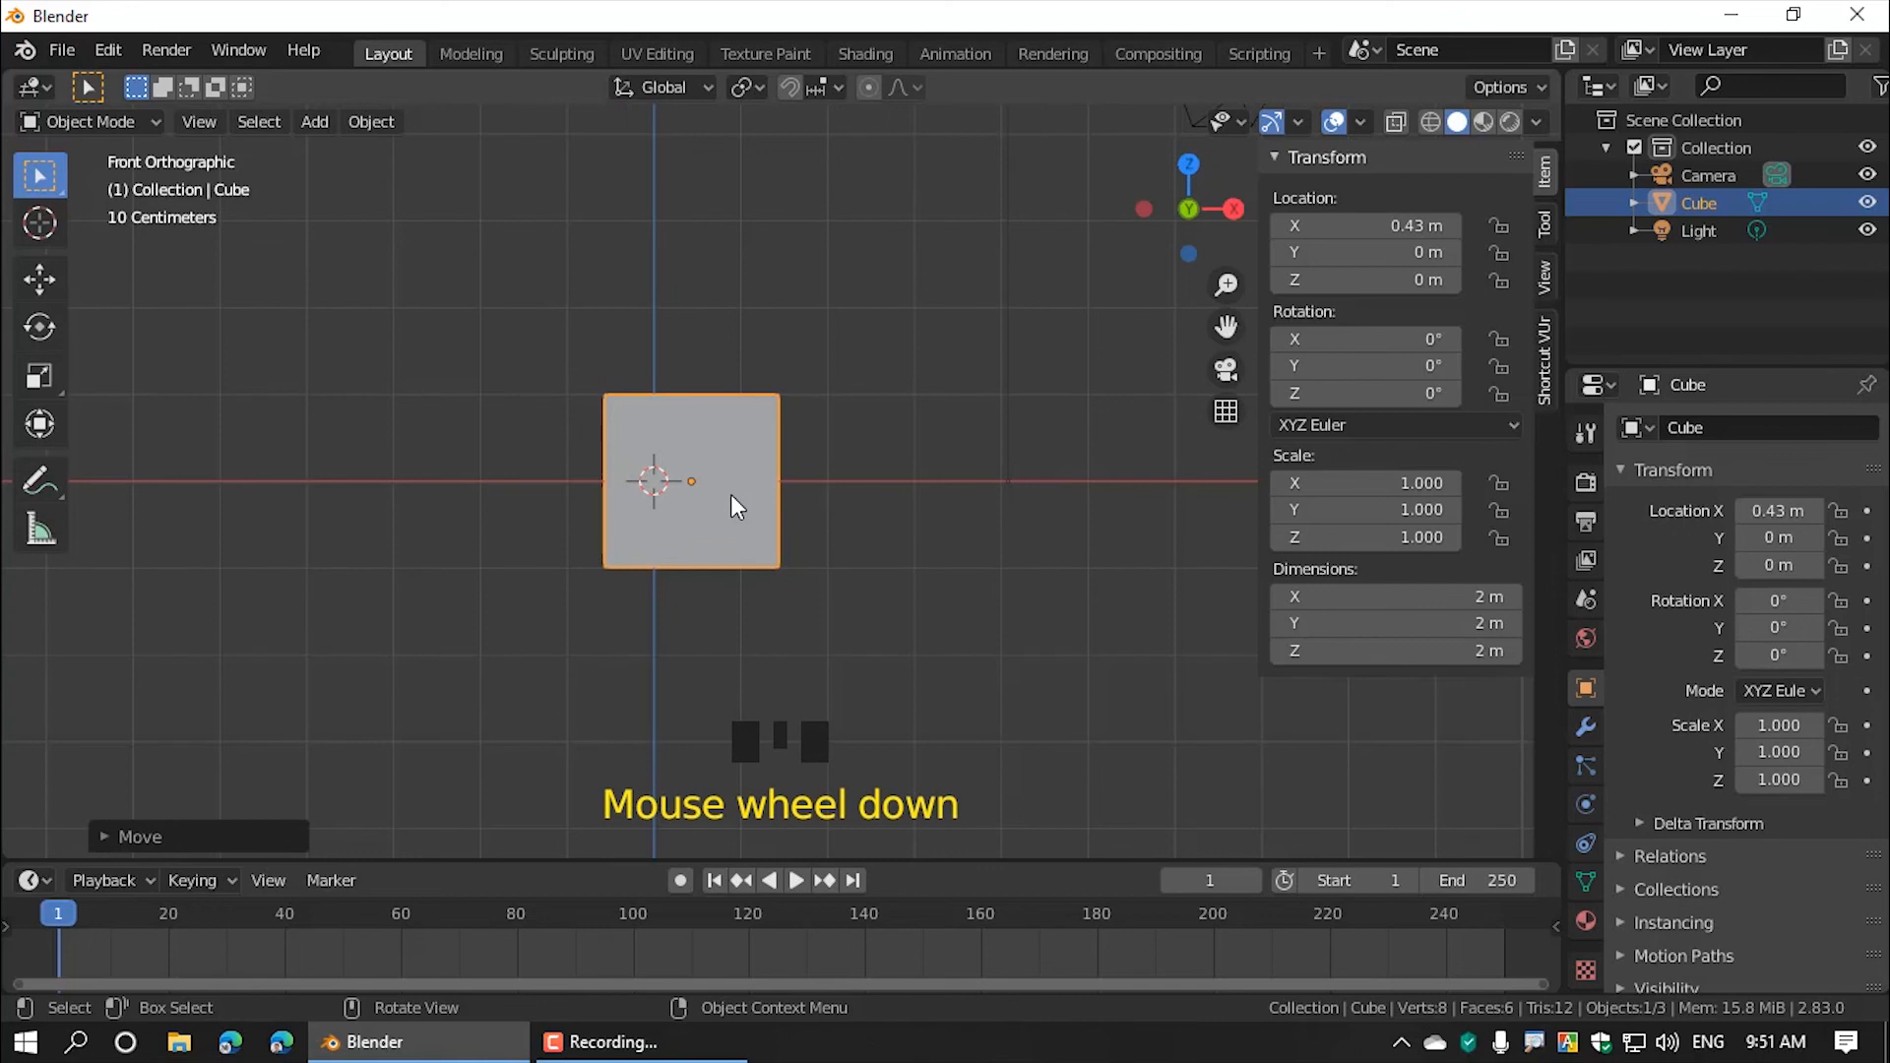
pyautogui.moveTo(882, 495); pyautogui.dragTo(822, 571, button='middle')
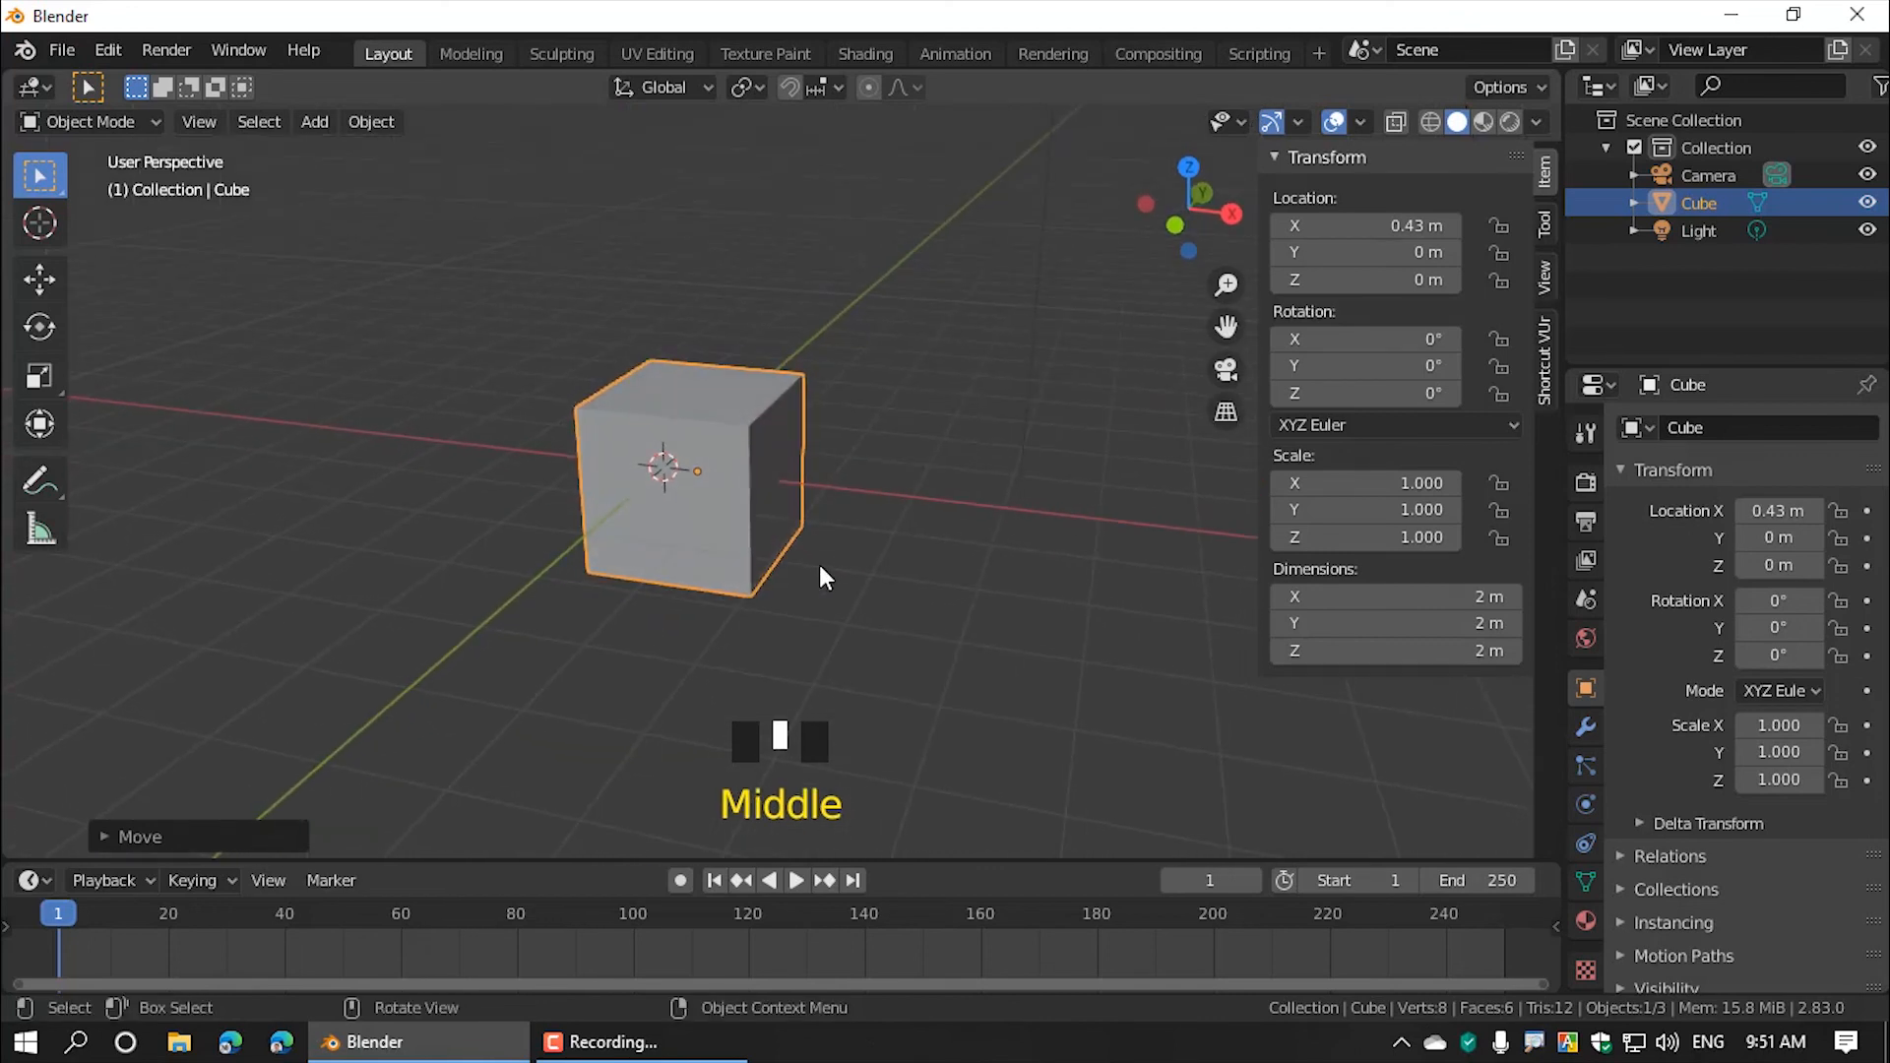